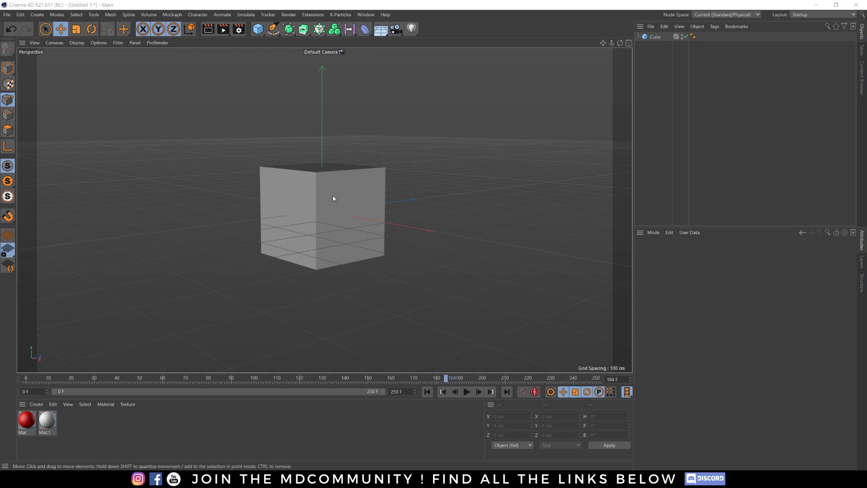
{"action": "left_click_drag", "start_coordinate": [326, 206], "coordinate": [329, 242], "text": "alt"}
{"action": "left_click_drag", "start_coordinate": [328, 198], "coordinate": [337, 218], "text": "alt"}
{"action": "right_click_drag", "start_coordinate": [316, 235], "coordinate": [351, 228], "text": "alt"}
{"action": "left_click_drag", "start_coordinate": [348, 237], "coordinate": [346, 221], "text": "alt"}
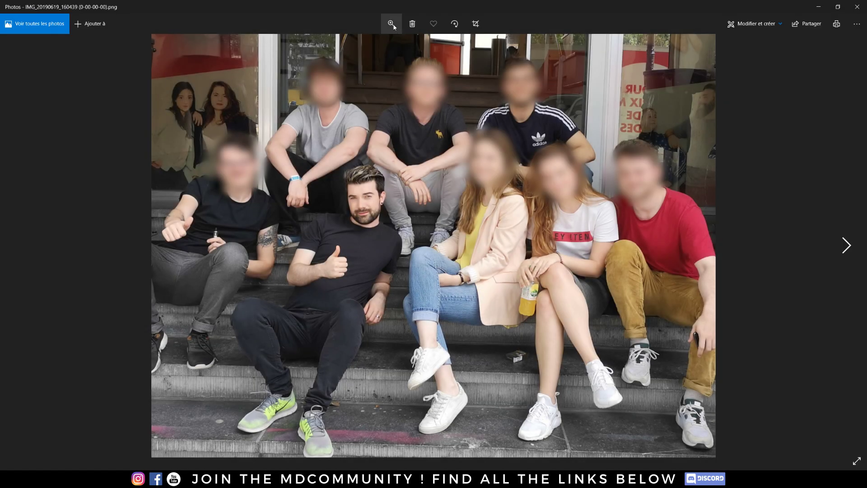
Switch to the group photo in the image viewer and magnify the man in the black T-shirt giving a thumbs-up.
{"action": "left_click", "coordinate": [394, 28]}
{"action": "left_click", "coordinate": [383, 45]}
{"action": "left_click_drag", "start_coordinate": [289, 228], "coordinate": [442, 366]}
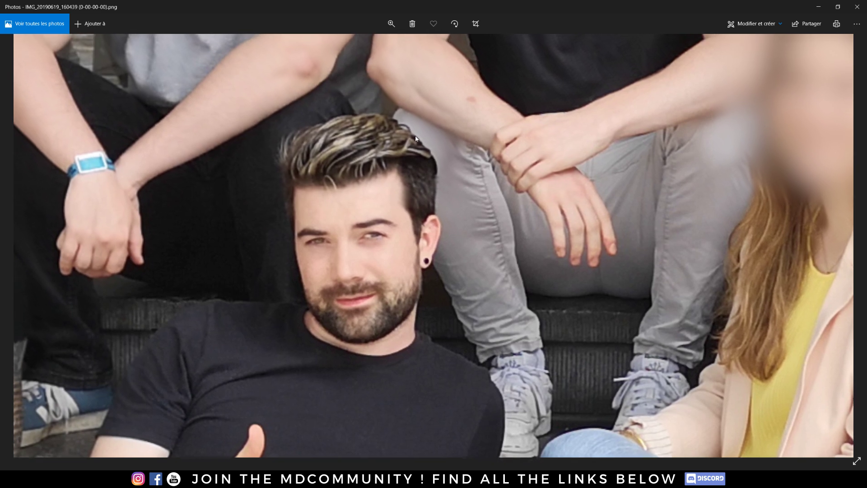
{"action": "left_click", "coordinate": [391, 24]}
{"action": "left_click_drag", "start_coordinate": [381, 43], "coordinate": [360, 48]}
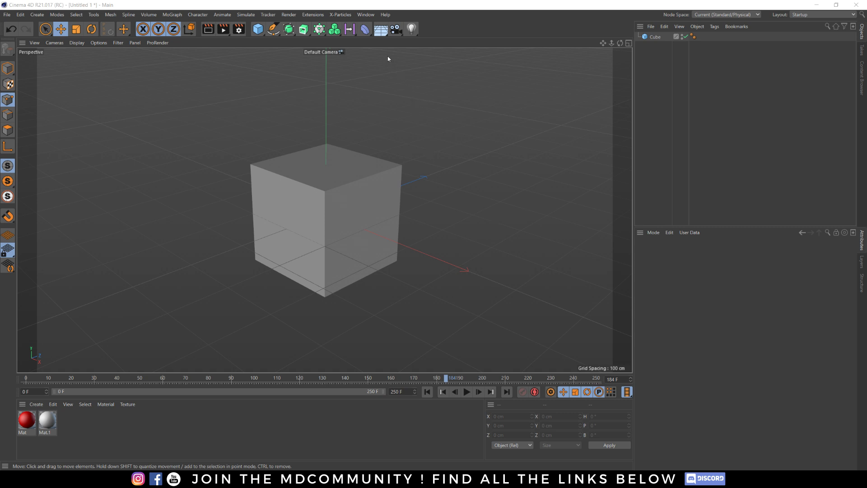
Add a camera, look through it and keyframe its starting view at frame 0.
{"action": "left_click", "coordinate": [39, 378]}
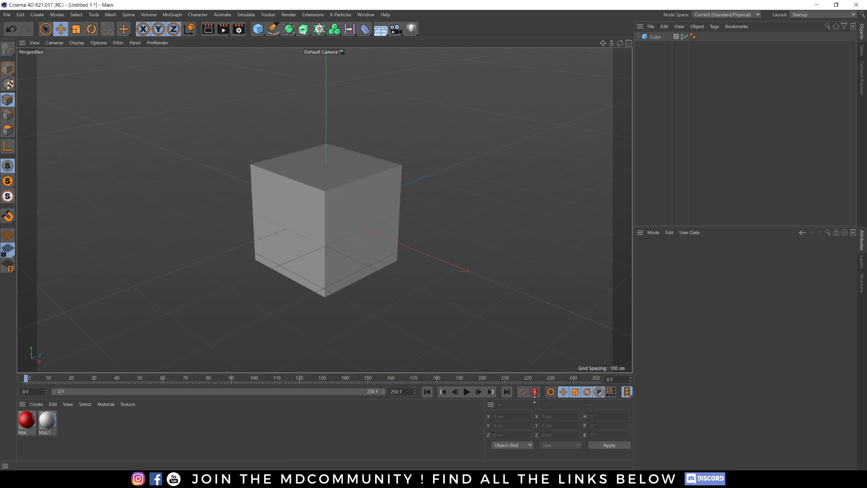
{"action": "left_click", "coordinate": [396, 29]}
{"action": "left_click", "coordinate": [686, 36]}
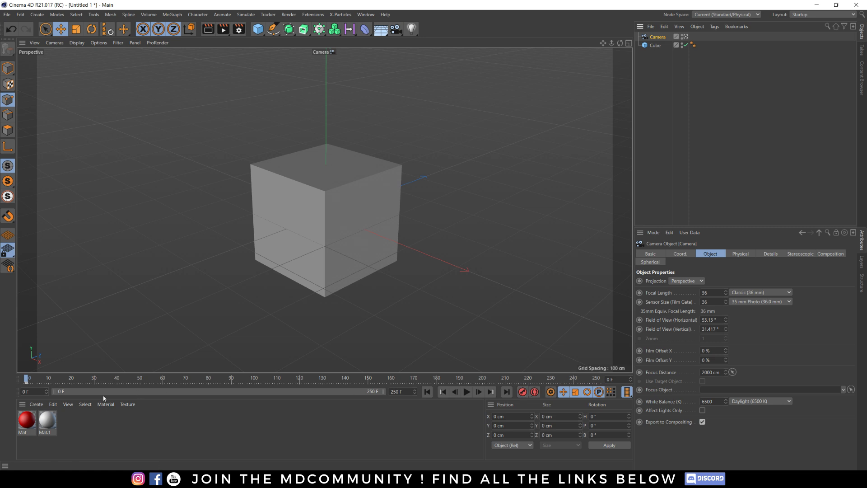
Record a second camera keyframe at frame 67 with a distant, face-on view of the cube.
{"action": "left_click", "coordinate": [179, 378]}
{"action": "scroll", "coordinate": [342, 190], "scroll_direction": "down", "scroll_amount": 10}
{"action": "left_click_drag", "start_coordinate": [313, 209], "coordinate": [350, 207], "text": "alt"}
{"action": "middle_click_drag", "start_coordinate": [350, 208], "coordinate": [316, 208], "text": "alt"}
{"action": "scroll", "coordinate": [320, 196], "scroll_direction": "up", "scroll_amount": 4}
{"action": "left_click_drag", "start_coordinate": [302, 207], "coordinate": [284, 202], "text": "alt"}
{"action": "left_click", "coordinate": [522, 393]}
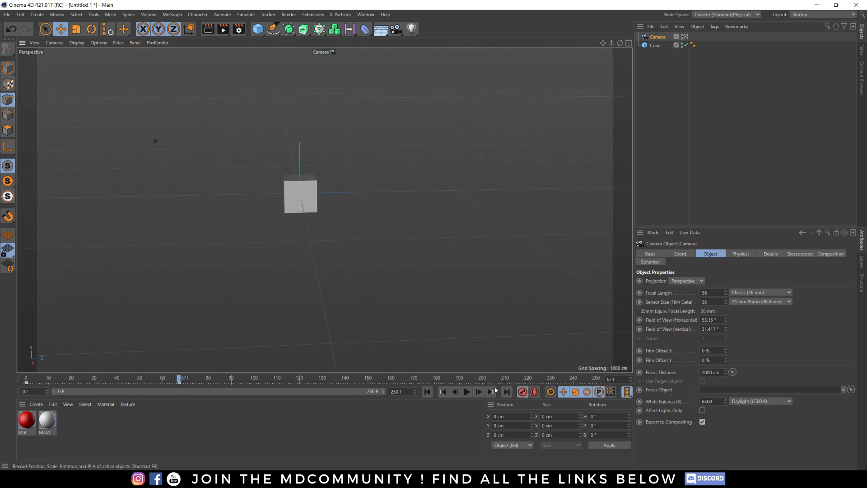
Record a third camera keyframe at frame 133 with a close, low view of the cube from another side.
{"action": "left_click", "coordinate": [329, 379]}
{"action": "left_click_drag", "start_coordinate": [329, 182], "coordinate": [290, 195], "text": "alt"}
{"action": "scroll", "coordinate": [305, 203], "scroll_direction": "up", "scroll_amount": 5}
{"action": "middle_click_drag", "start_coordinate": [307, 203], "coordinate": [285, 221], "text": "alt"}
{"action": "mouse_move", "coordinate": [285, 221]}
{"action": "left_mouse_down", "text": "alt"}
{"action": "mouse_move", "coordinate": [319, 209]}
{"action": "mouse_move", "coordinate": [280, 207]}
{"action": "left_mouse_up", "text": "alt"}
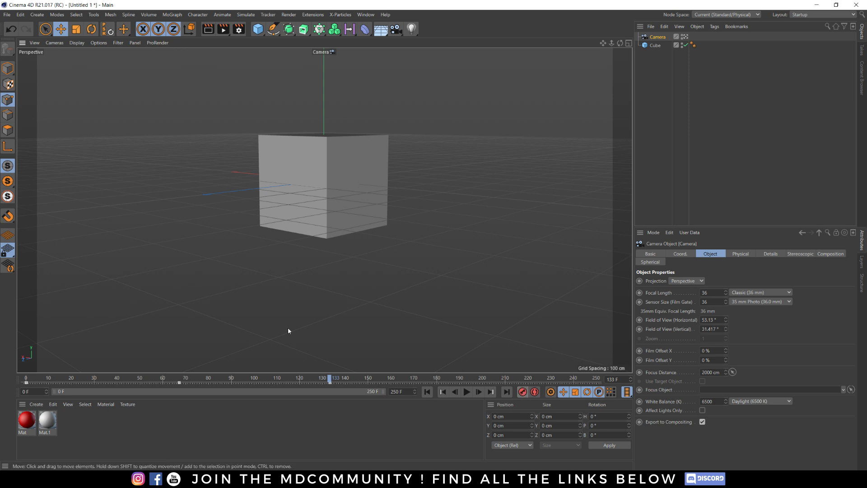
Shift the last camera keyframe to frame 129 and play the animation from the start.
{"action": "left_click", "coordinate": [321, 383]}
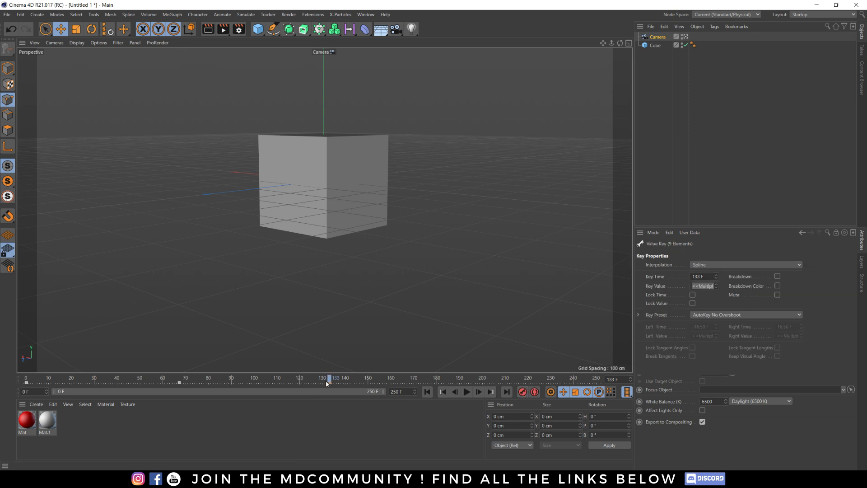
{"action": "left_click_drag", "start_coordinate": [330, 379], "coordinate": [25, 384]}
{"action": "left_click", "coordinate": [466, 392]}
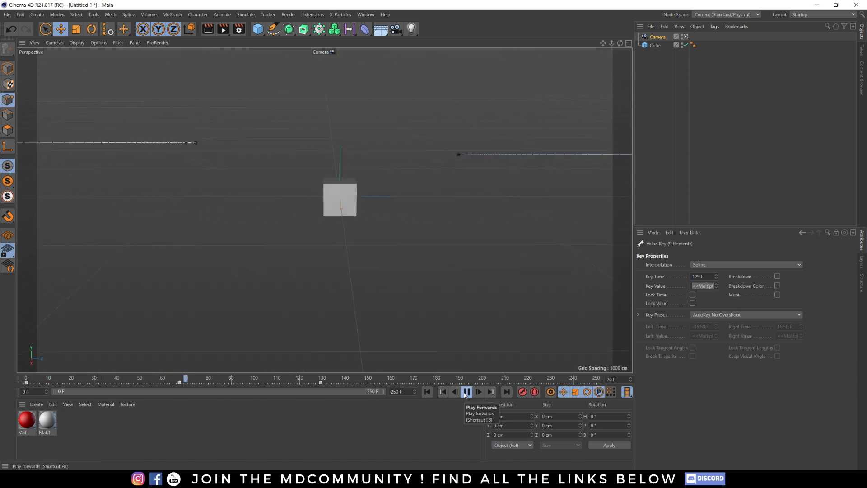
{"action": "left_click", "coordinate": [466, 392]}
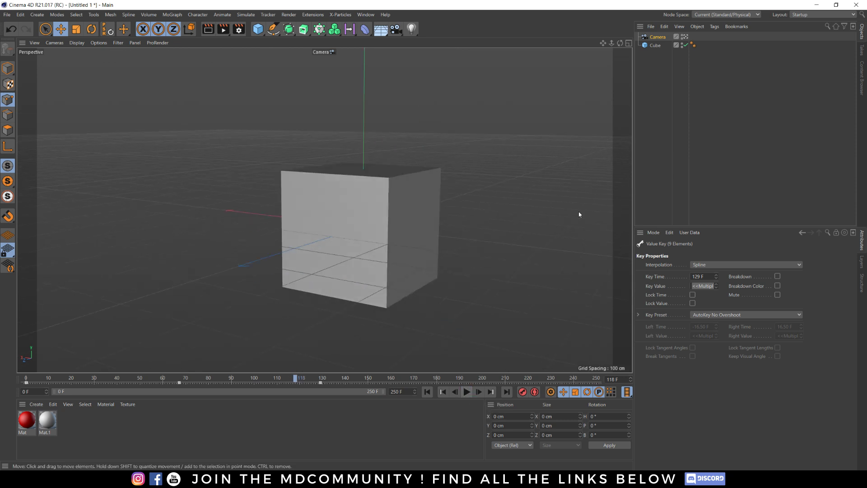
Examine the camera's position, scale and rotation curves in the F-Curve timeline.
{"action": "left_click", "coordinate": [365, 15]}
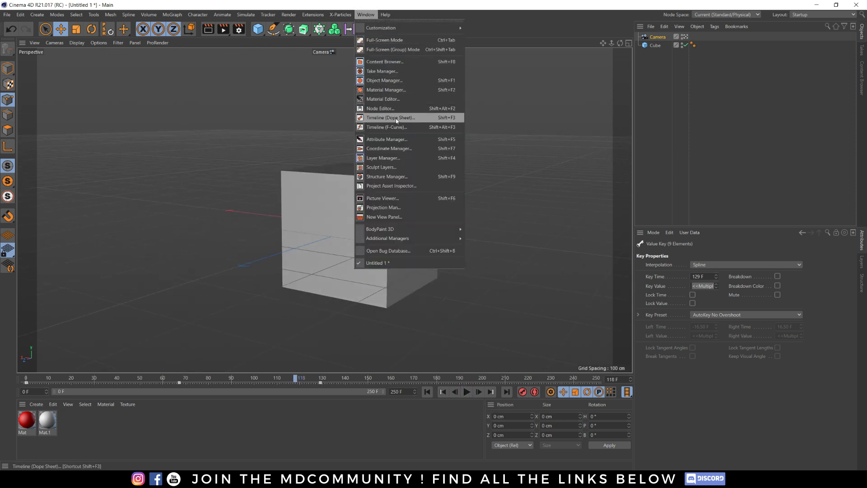
{"action": "left_click", "coordinate": [388, 127]}
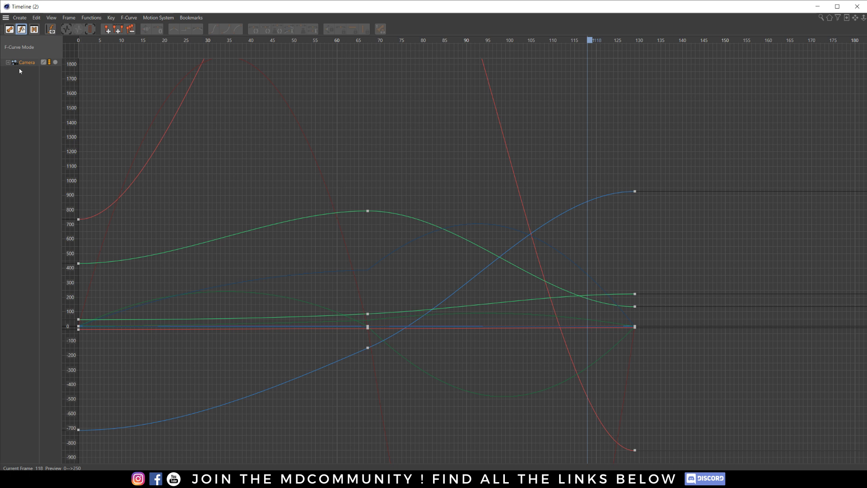
{"action": "left_click", "coordinate": [8, 62]}
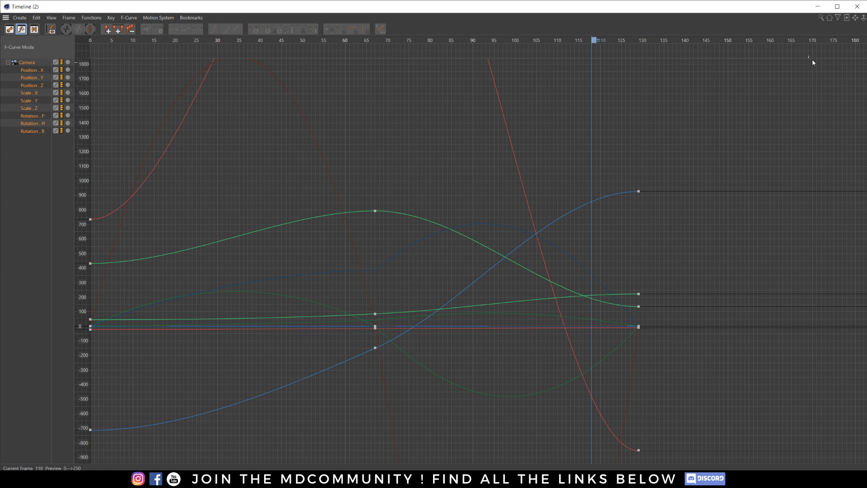
{"action": "left_click", "coordinate": [857, 7]}
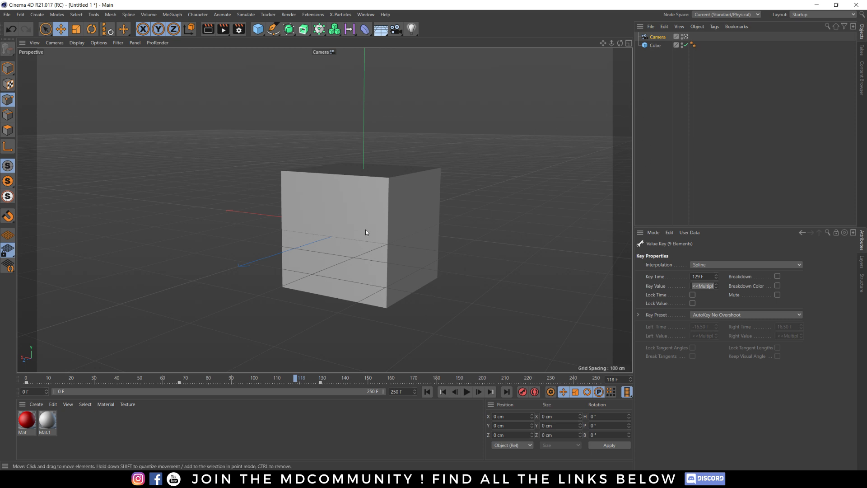
Delete the animated camera from the scene.
{"action": "middle_click_drag", "start_coordinate": [376, 252], "coordinate": [319, 234], "text": "alt"}
{"action": "left_click_drag", "start_coordinate": [319, 235], "coordinate": [345, 215], "text": "alt"}
{"action": "right_click_drag", "start_coordinate": [344, 215], "coordinate": [304, 262], "text": "alt"}
{"action": "left_click_drag", "start_coordinate": [304, 262], "coordinate": [359, 231], "text": "alt"}
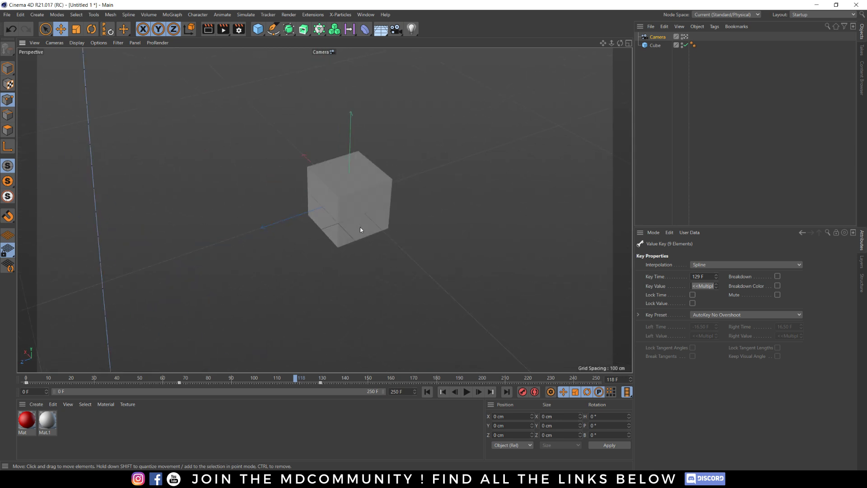
{"action": "left_click", "coordinate": [657, 37]}
{"action": "key", "text": "Delete"}
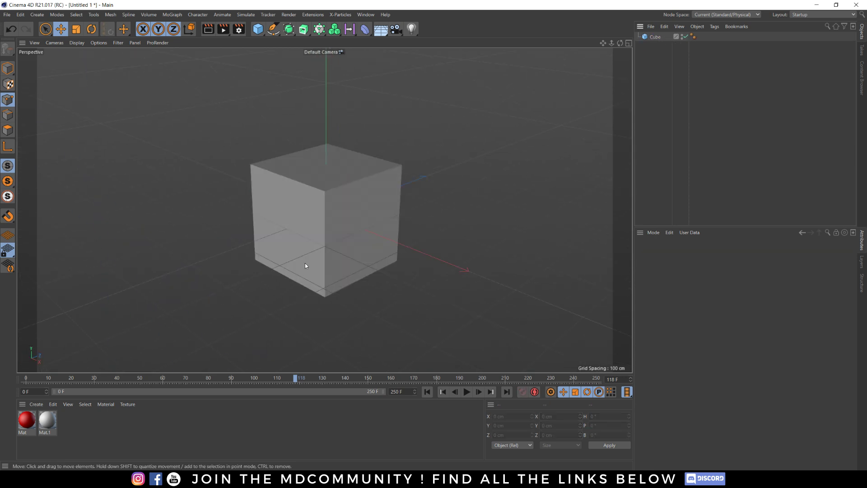
{"action": "middle_click_drag", "start_coordinate": [357, 248], "coordinate": [342, 248], "text": "alt"}
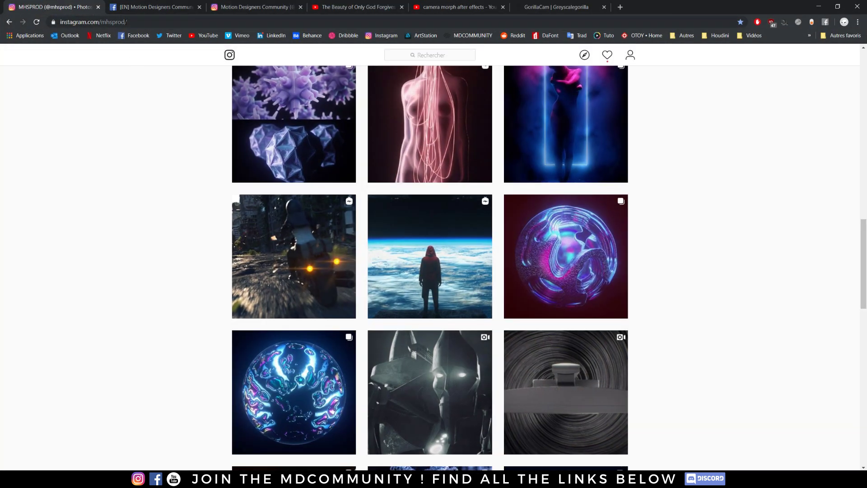
Switch to the browser and look through the posts in the Motion Designers Community Facebook group.
{"action": "left_click", "coordinate": [144, 8]}
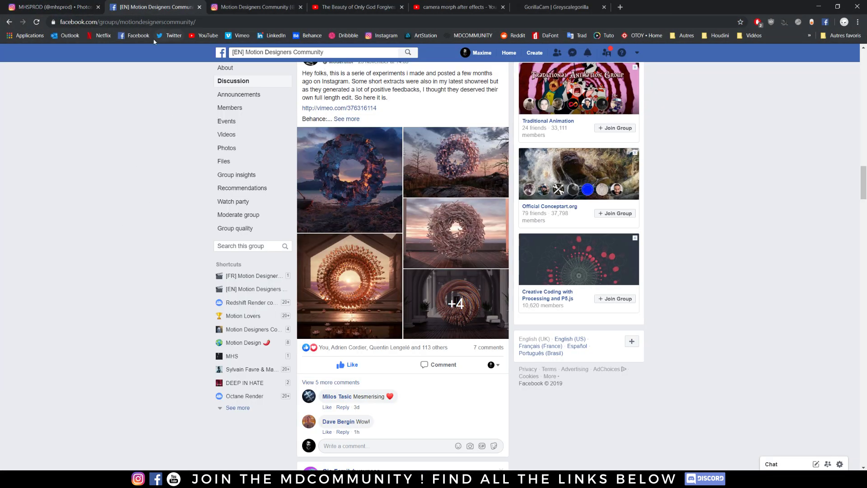
{"action": "scroll", "coordinate": [153, 111], "scroll_direction": "down", "scroll_amount": 12}
{"action": "scroll", "coordinate": [189, 154], "scroll_direction": "down", "scroll_amount": 14}
{"action": "scroll", "coordinate": [131, 214], "scroll_direction": "up", "scroll_amount": 2}
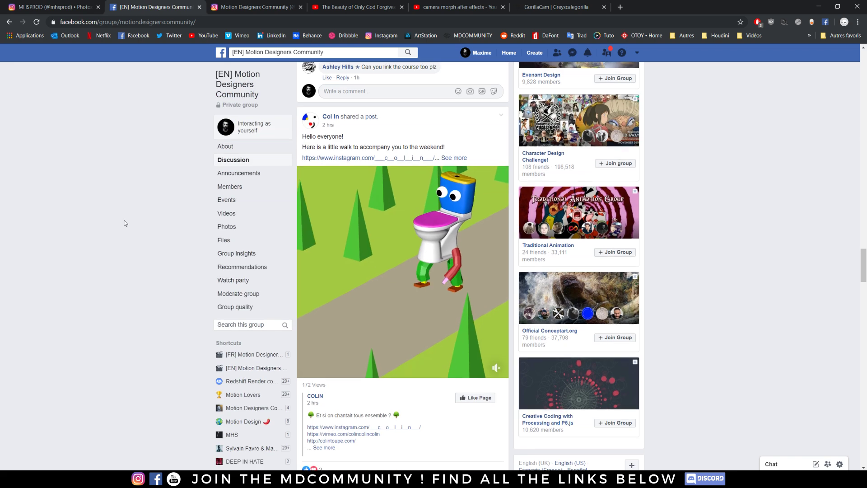
{"action": "scroll", "coordinate": [362, 351], "scroll_direction": "down", "scroll_amount": 3}
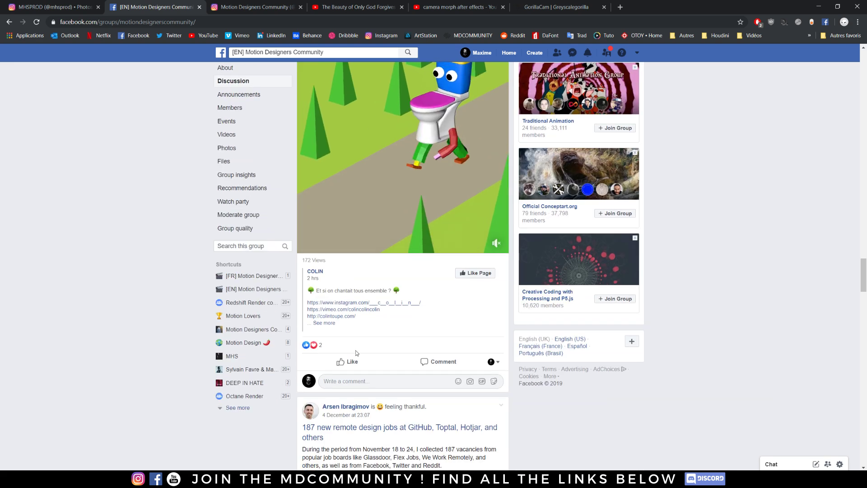
{"action": "mouse_move", "coordinate": [348, 362]}
{"action": "left_click", "coordinate": [325, 339]}
{"action": "scroll", "coordinate": [145, 202], "scroll_direction": "down", "scroll_amount": 8}
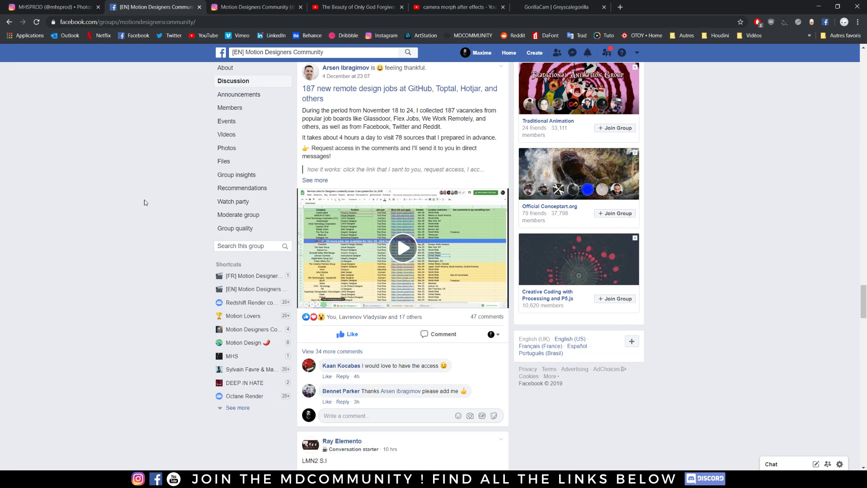
{"action": "scroll", "coordinate": [145, 203], "scroll_direction": "down", "scroll_amount": 15}
{"action": "scroll", "coordinate": [165, 257], "scroll_direction": "down", "scroll_amount": 16}
{"action": "scroll", "coordinate": [117, 204], "scroll_direction": "up", "scroll_amount": 7}
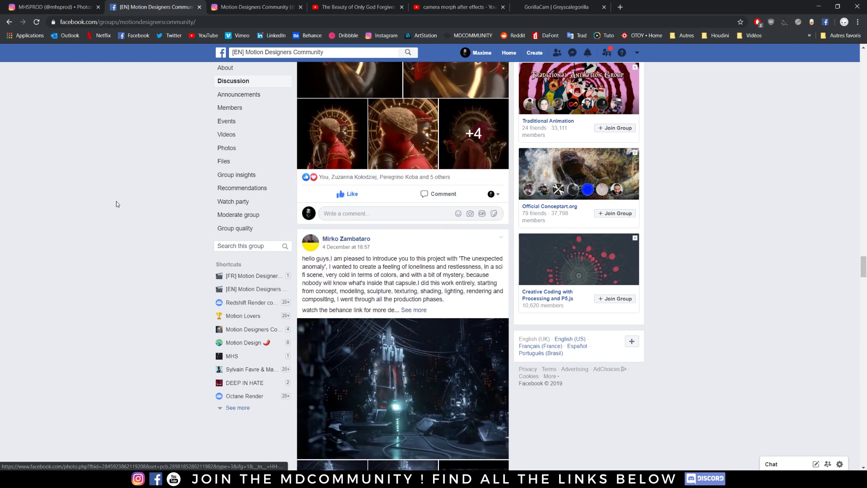
{"action": "scroll", "coordinate": [116, 201], "scroll_direction": "up", "scroll_amount": 10}
{"action": "scroll", "coordinate": [49, 205], "scroll_direction": "down", "scroll_amount": 10}
{"action": "scroll", "coordinate": [85, 202], "scroll_direction": "down", "scroll_amount": 11}
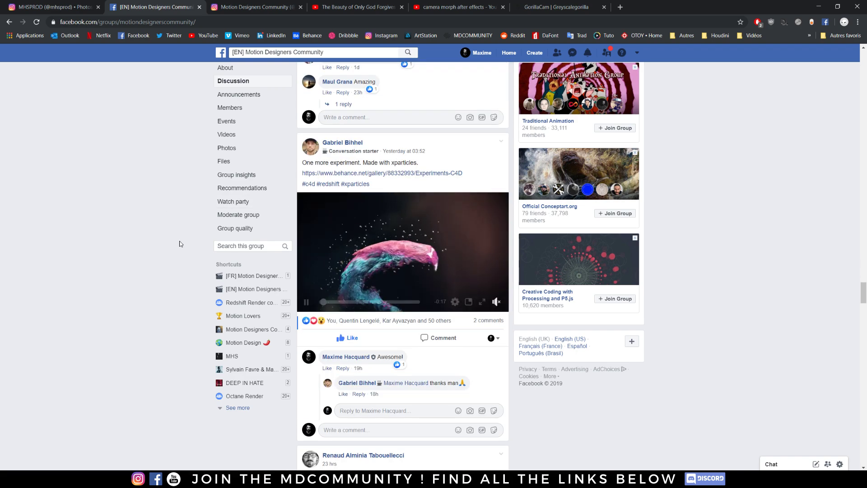
{"action": "scroll", "coordinate": [199, 249], "scroll_direction": "down", "scroll_amount": 2}
{"action": "scroll", "coordinate": [88, 162], "scroll_direction": "down", "scroll_amount": 7}
{"action": "scroll", "coordinate": [88, 161], "scroll_direction": "up", "scroll_amount": 8}
{"action": "scroll", "coordinate": [142, 151], "scroll_direction": "down", "scroll_amount": 7}
{"action": "scroll", "coordinate": [136, 169], "scroll_direction": "down", "scroll_amount": 6}
{"action": "scroll", "coordinate": [164, 187], "scroll_direction": "up", "scroll_amount": 8}
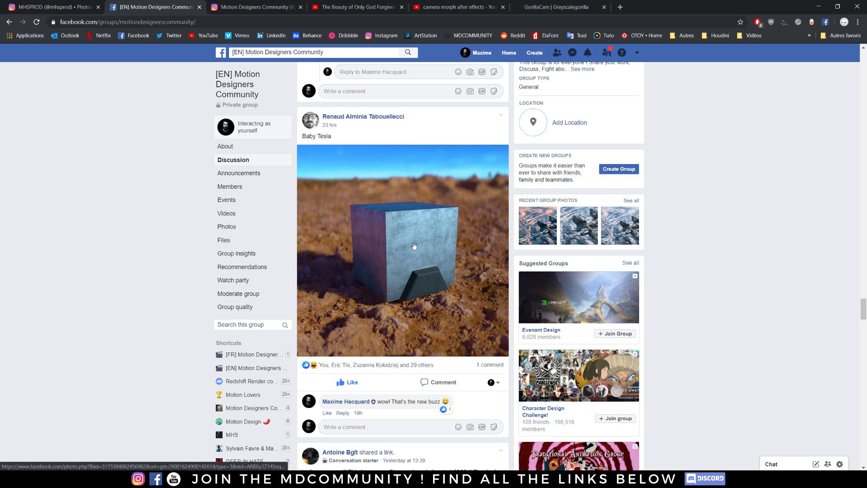
{"action": "scroll", "coordinate": [414, 246], "scroll_direction": "down", "scroll_amount": 2}
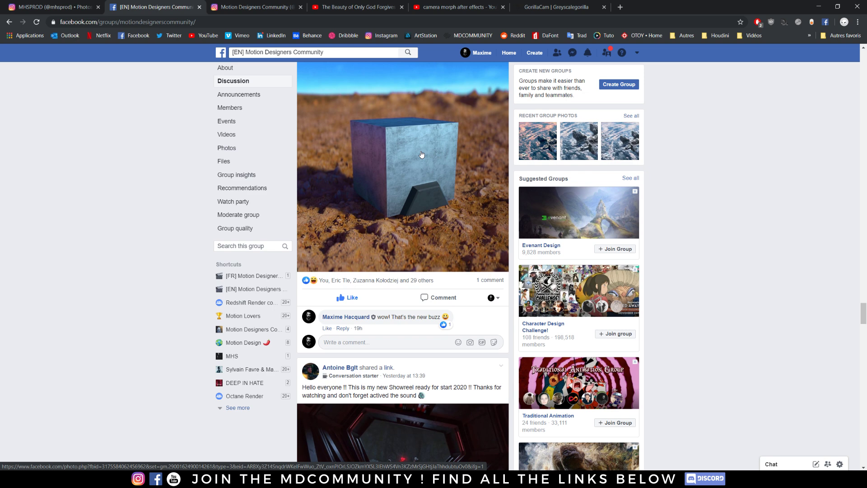
{"action": "scroll", "coordinate": [419, 136], "scroll_direction": "down", "scroll_amount": 1}
{"action": "scroll", "coordinate": [71, 195], "scroll_direction": "down", "scroll_amount": 3}
{"action": "scroll", "coordinate": [71, 196], "scroll_direction": "up", "scroll_amount": 6}
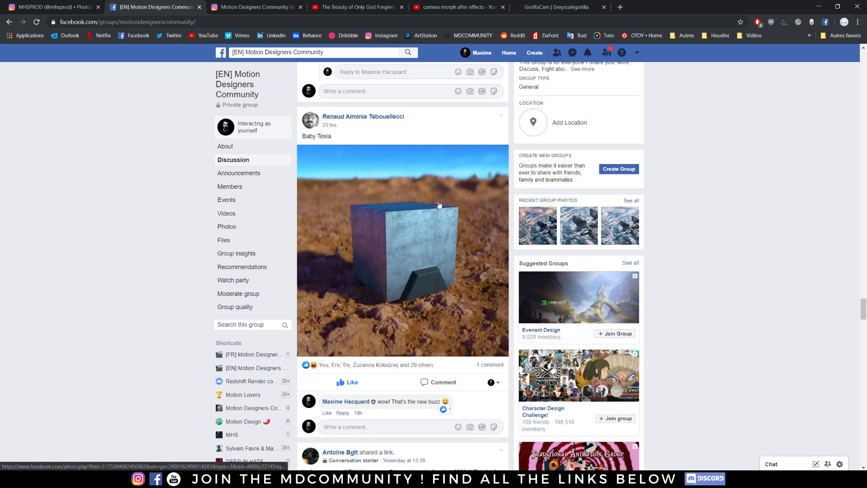
{"action": "scroll", "coordinate": [185, 175], "scroll_direction": "down", "scroll_amount": 17}
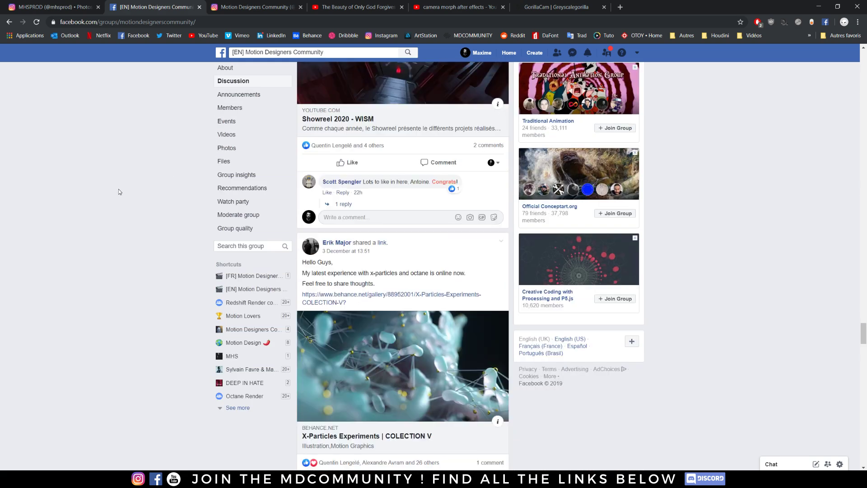
{"action": "scroll", "coordinate": [118, 191], "scroll_direction": "down", "scroll_amount": 20}
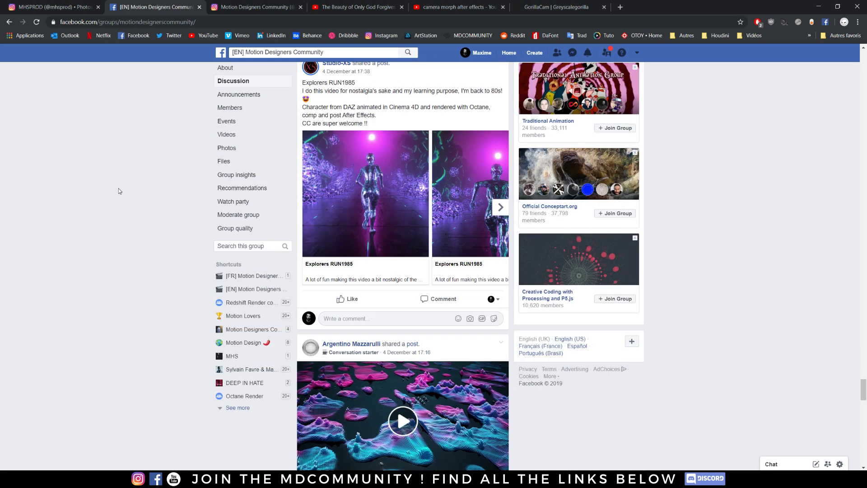
{"action": "scroll", "coordinate": [118, 181], "scroll_direction": "down", "scroll_amount": 6}
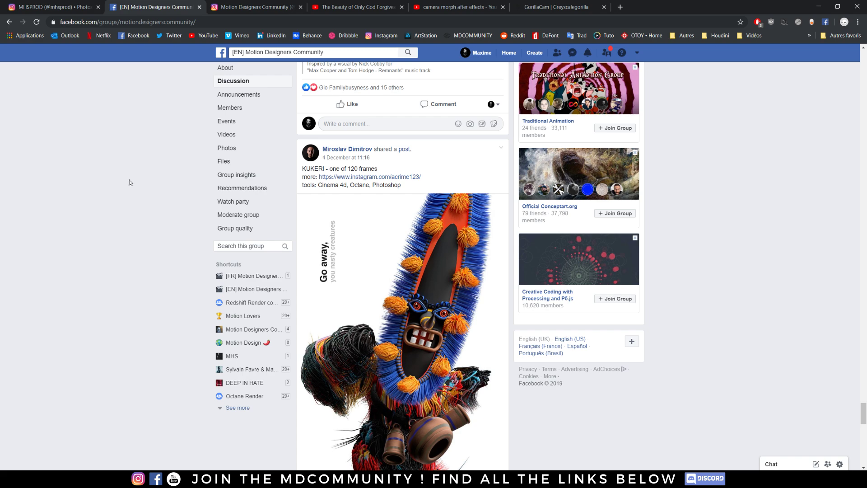
Look through the Motion Designers Community Instagram profile and its published posts.
{"action": "key", "text": "ctrl+Tab"}
{"action": "scroll", "coordinate": [151, 157], "scroll_direction": "up", "scroll_amount": 2}
{"action": "scroll", "coordinate": [151, 157], "scroll_direction": "up", "scroll_amount": 20}
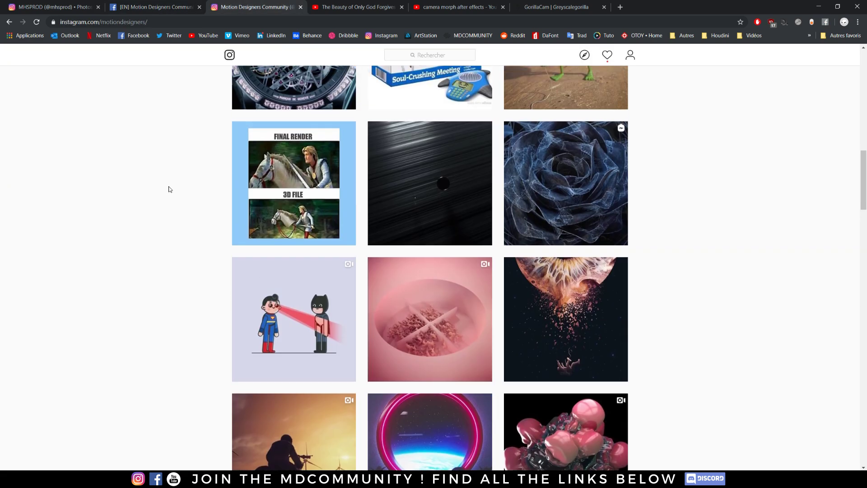
{"action": "scroll", "coordinate": [170, 186], "scroll_direction": "up", "scroll_amount": 8}
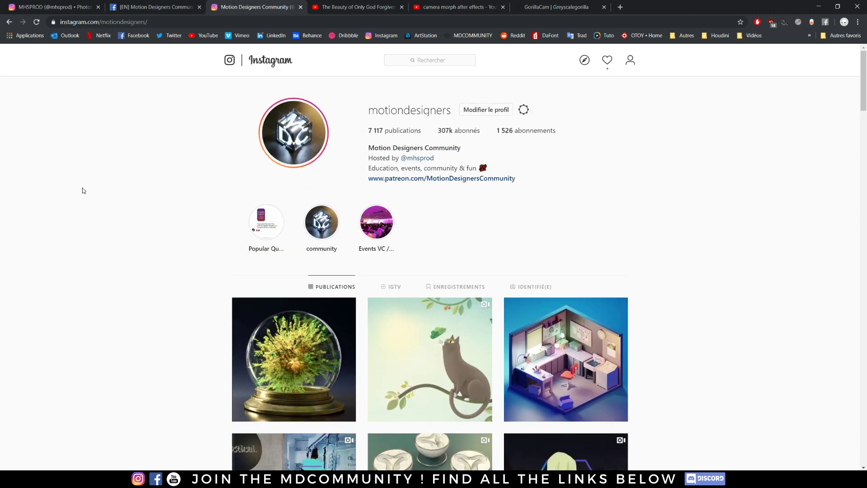
{"action": "scroll", "coordinate": [90, 181], "scroll_direction": "down", "scroll_amount": 5}
{"action": "scroll", "coordinate": [119, 226], "scroll_direction": "down", "scroll_amount": 5}
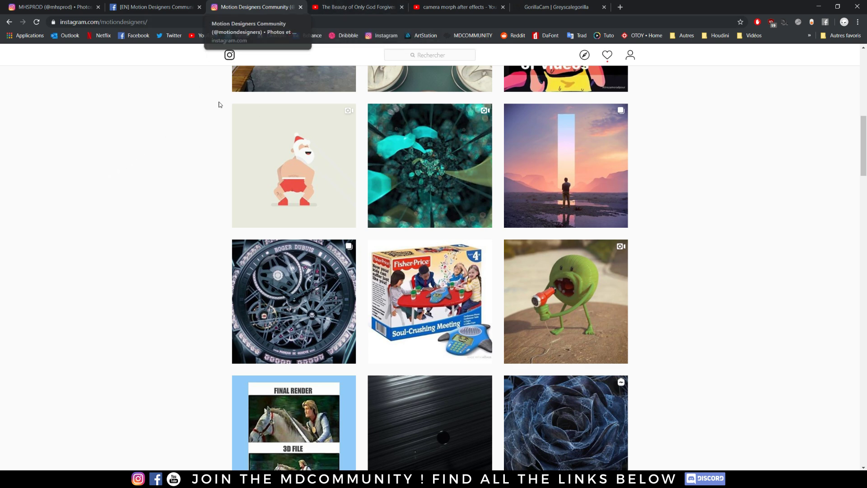
Return to Cinema 4D and rewind the timeline to frame 0.
{"action": "left_click", "coordinate": [819, 6]}
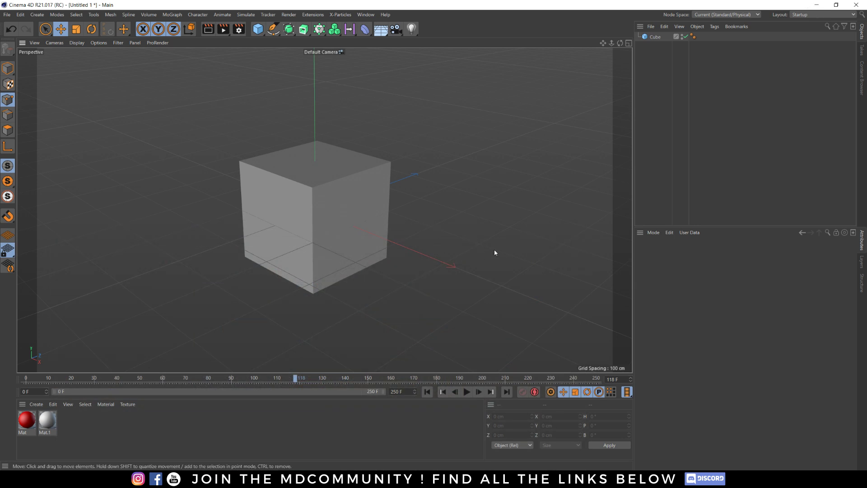
{"action": "scroll", "coordinate": [280, 197], "scroll_direction": "down", "scroll_amount": 3}
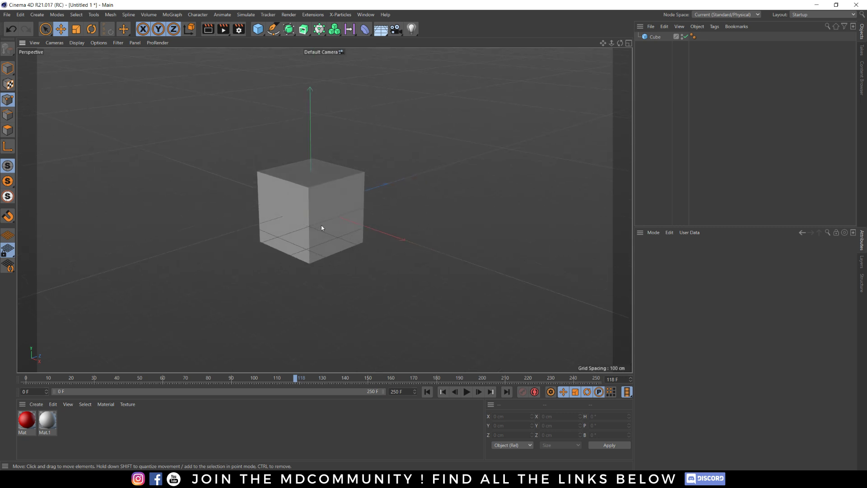
{"action": "scroll", "coordinate": [321, 224], "scroll_direction": "up", "scroll_amount": 2}
{"action": "left_click", "coordinate": [428, 391]}
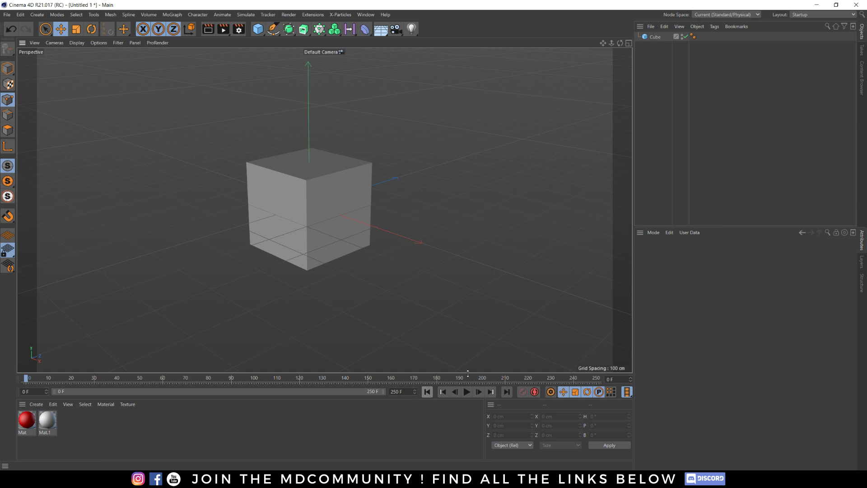
Add a camera from the current view of the cube and record its keyframe at frame 0.
{"action": "middle_click_drag", "start_coordinate": [313, 194], "coordinate": [333, 204], "text": "alt"}
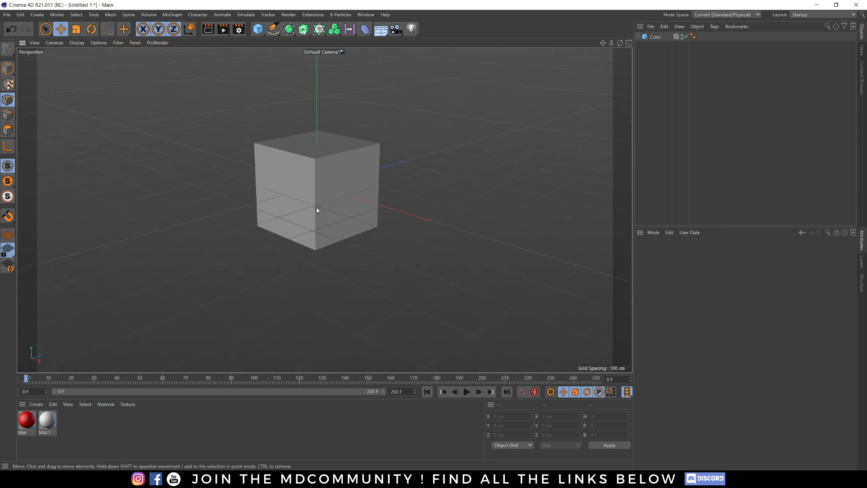
{"action": "scroll", "coordinate": [313, 203], "scroll_direction": "up", "scroll_amount": 2}
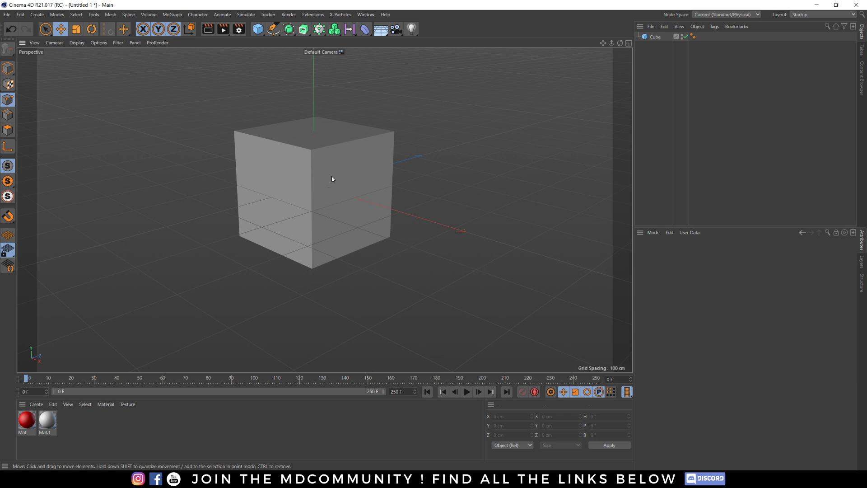
{"action": "scroll", "coordinate": [319, 197], "scroll_direction": "up", "scroll_amount": 2}
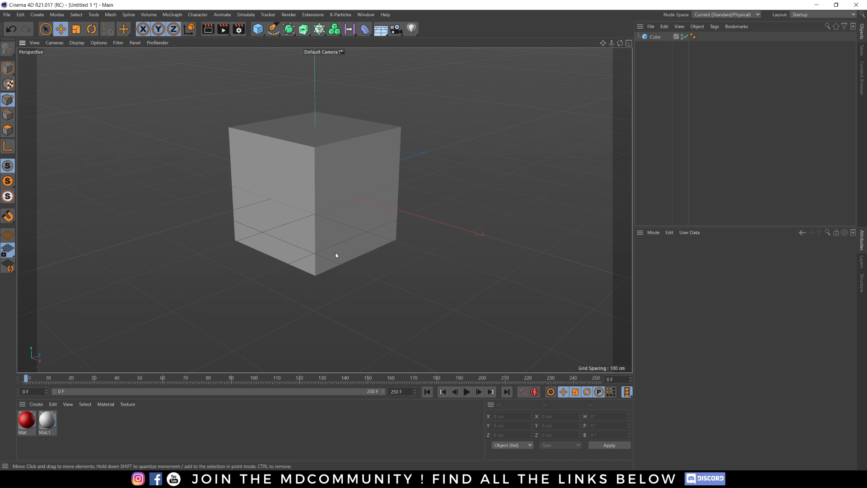
{"action": "left_click", "coordinate": [655, 37]}
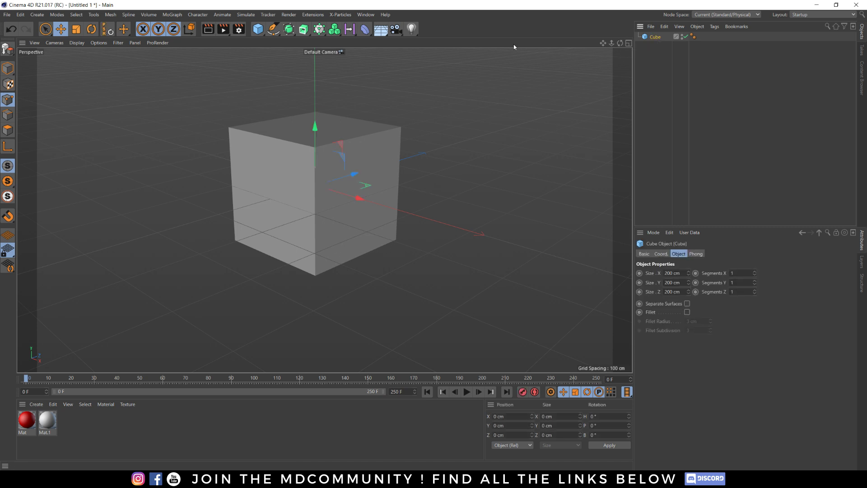
{"action": "left_click", "coordinate": [394, 30]}
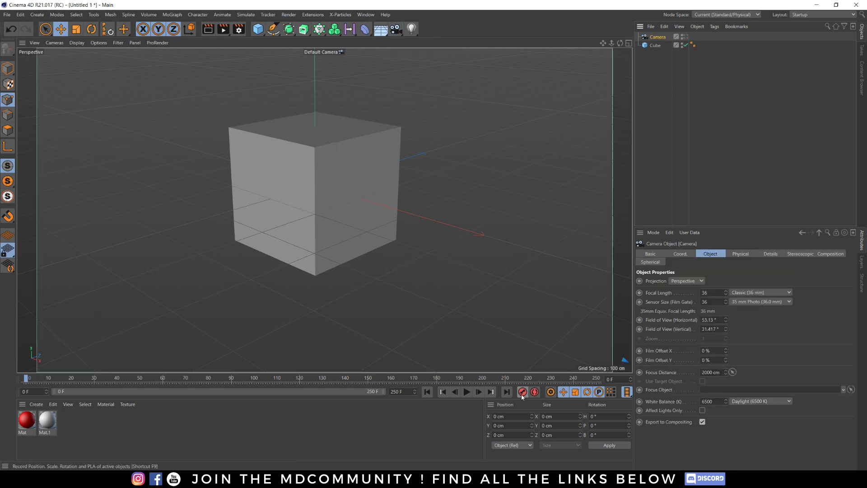
Record a second camera keyframe at frame 92 from a closer, lower viewpoint and set the keys' interpolation to Linear.
{"action": "left_click", "coordinate": [58, 380]}
{"action": "left_click_drag", "start_coordinate": [89, 385], "coordinate": [236, 383]}
{"action": "right_click_drag", "start_coordinate": [306, 219], "coordinate": [323, 204], "text": "alt"}
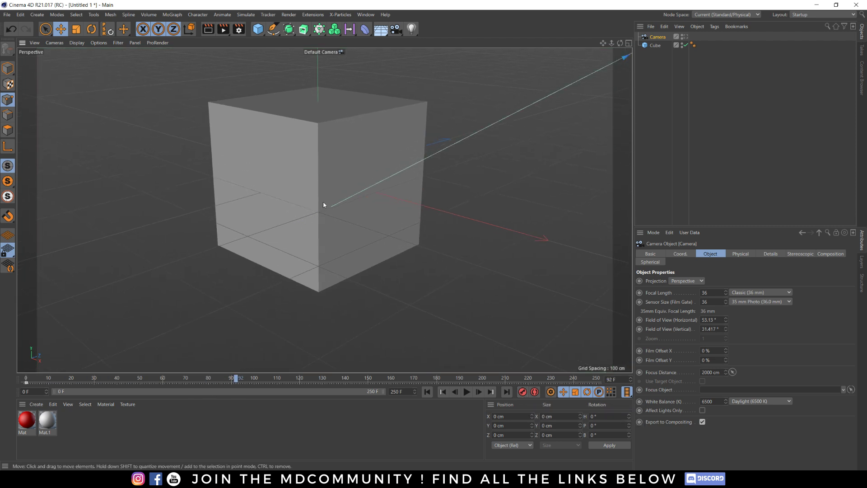
{"action": "left_click_drag", "start_coordinate": [323, 203], "coordinate": [324, 196], "text": "alt"}
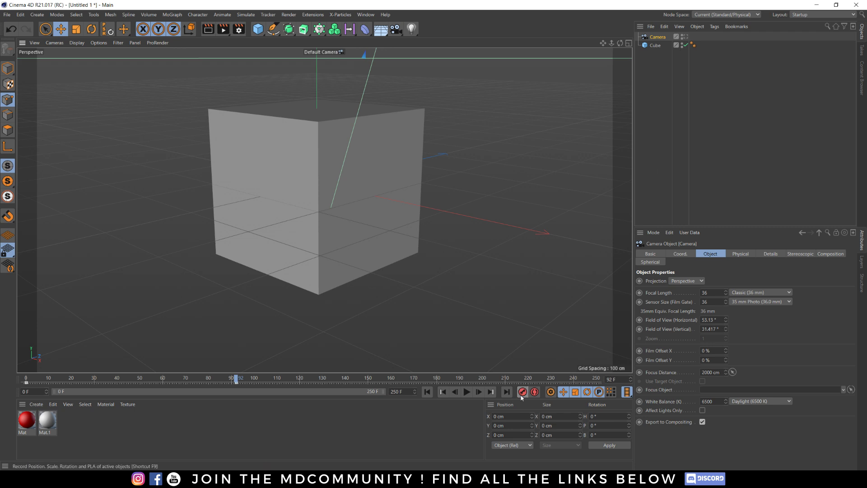
{"action": "left_click", "coordinate": [739, 267]}
{"action": "left_click", "coordinate": [712, 290]}
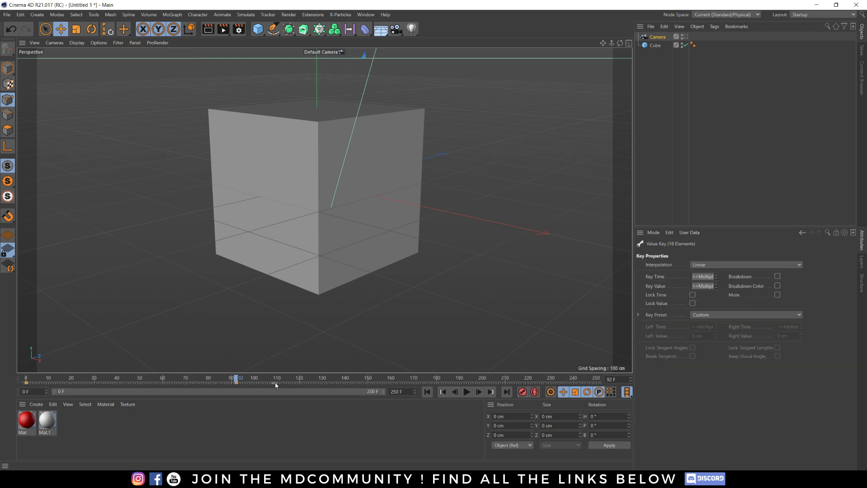
Make the viewport look through the camera and record the selected camera's starting keyframe again at frame 0.
{"action": "left_click_drag", "start_coordinate": [235, 379], "coordinate": [119, 379]}
{"action": "left_click", "coordinate": [684, 36]}
{"action": "left_click_drag", "start_coordinate": [39, 380], "coordinate": [20, 377]}
{"action": "key", "text": "shift+f"}
{"action": "left_click", "coordinate": [657, 36]}
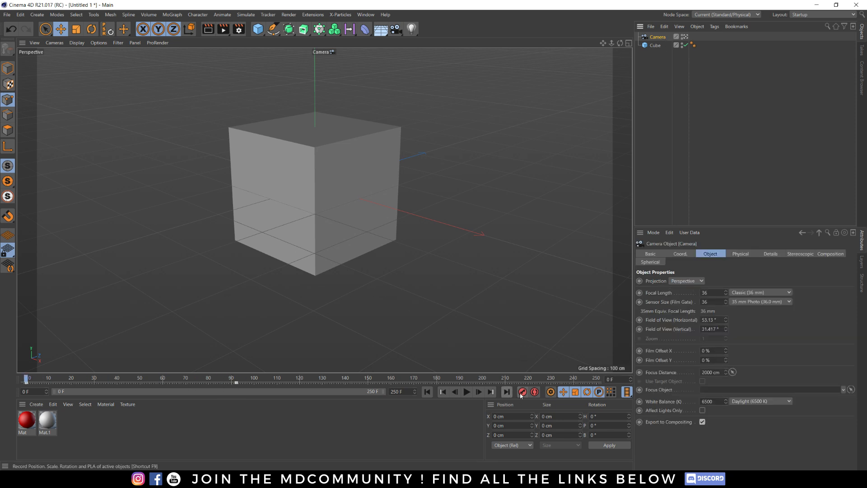
Record a closer, lower camera view of the cube at frame 92 and set all camera keys to Linear interpolation.
{"action": "left_click_drag", "start_coordinate": [31, 375], "coordinate": [232, 391]}
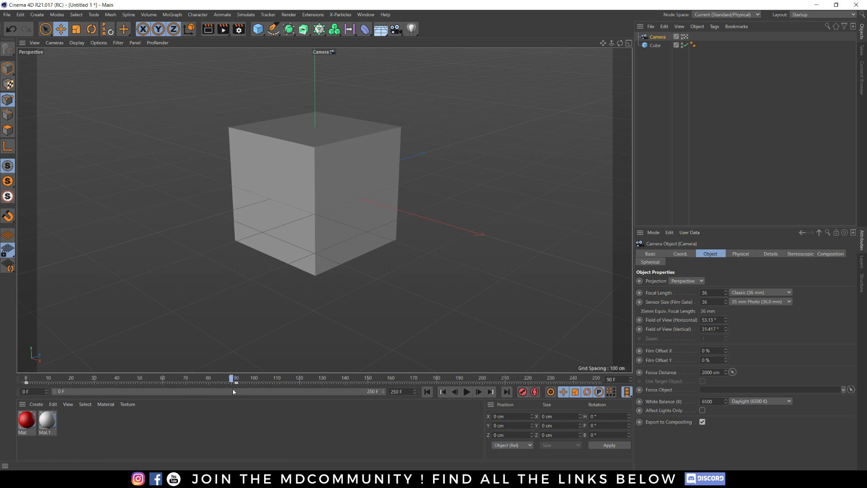
{"action": "right_click_drag", "start_coordinate": [313, 191], "coordinate": [320, 175], "text": "alt"}
{"action": "left_click_drag", "start_coordinate": [316, 189], "coordinate": [316, 169], "text": "alt"}
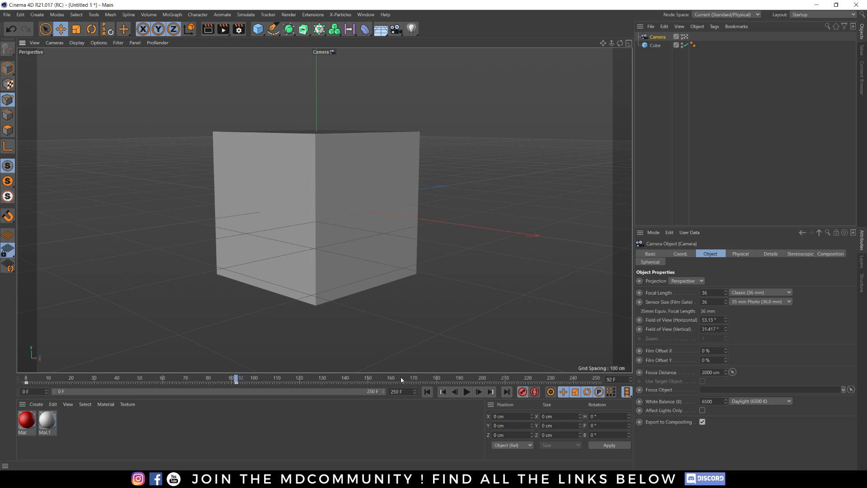
{"action": "left_click_drag", "start_coordinate": [253, 385], "coordinate": [26, 385]}
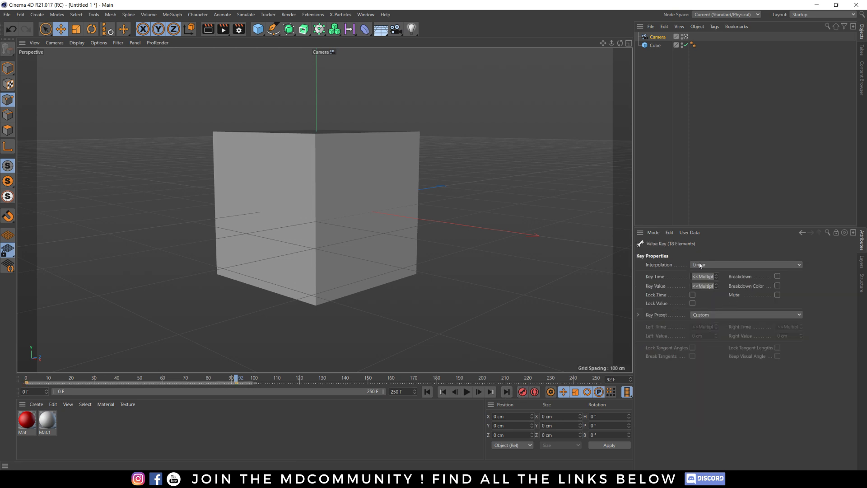
{"action": "left_click_drag", "start_coordinate": [235, 381], "coordinate": [26, 381]}
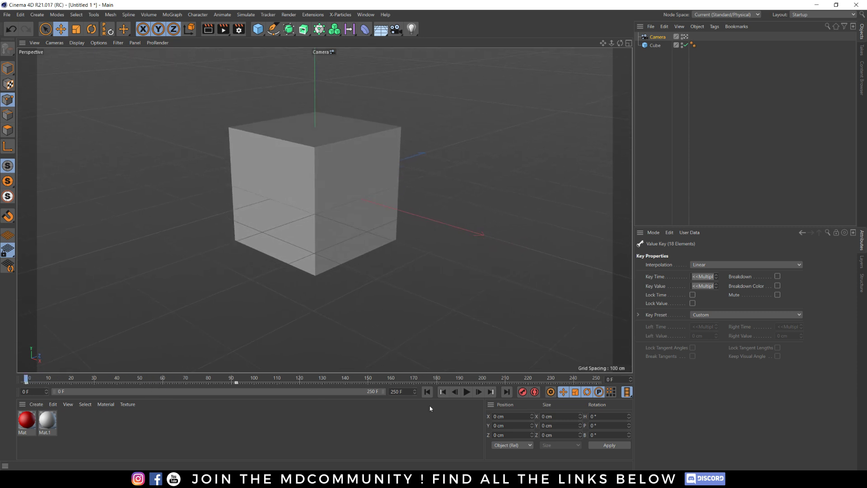
Play back the linear camera move and return the timeline to frame 0.
{"action": "left_click", "coordinate": [466, 393]}
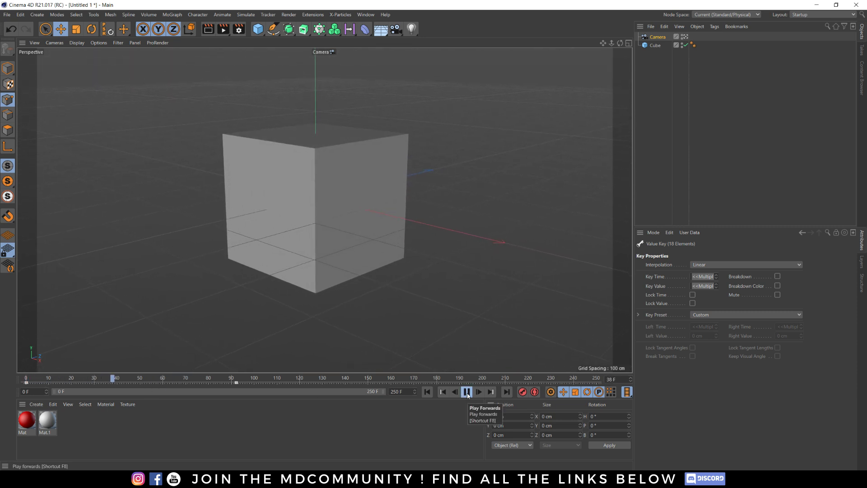
{"action": "left_click", "coordinate": [468, 394]}
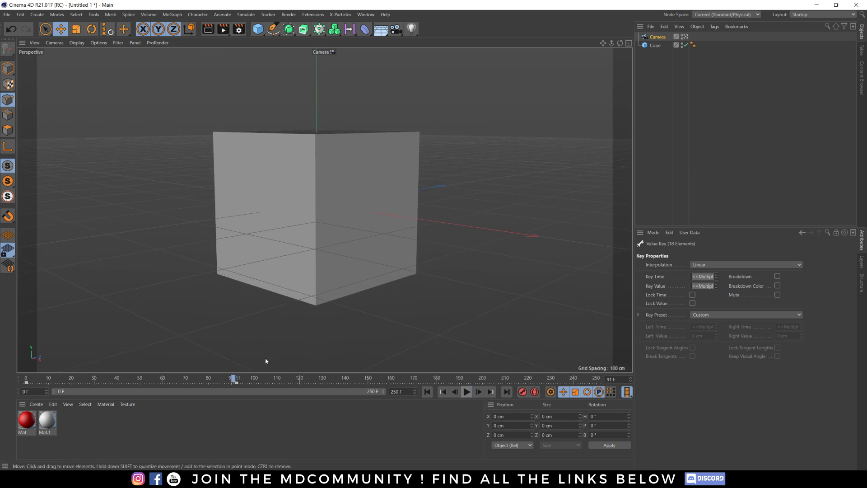
{"action": "left_click_drag", "start_coordinate": [234, 381], "coordinate": [26, 381]}
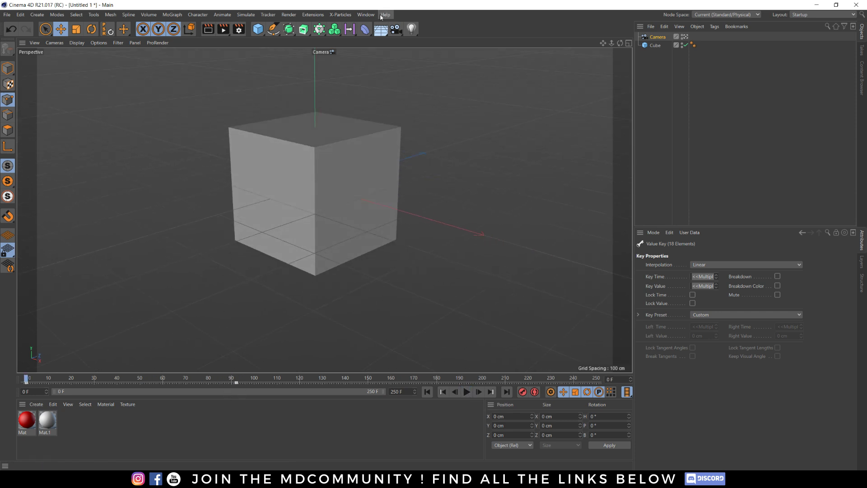
Open the F-Curve timeline and examine the camera's individual scale and rotation curves.
{"action": "left_click", "coordinate": [366, 15]}
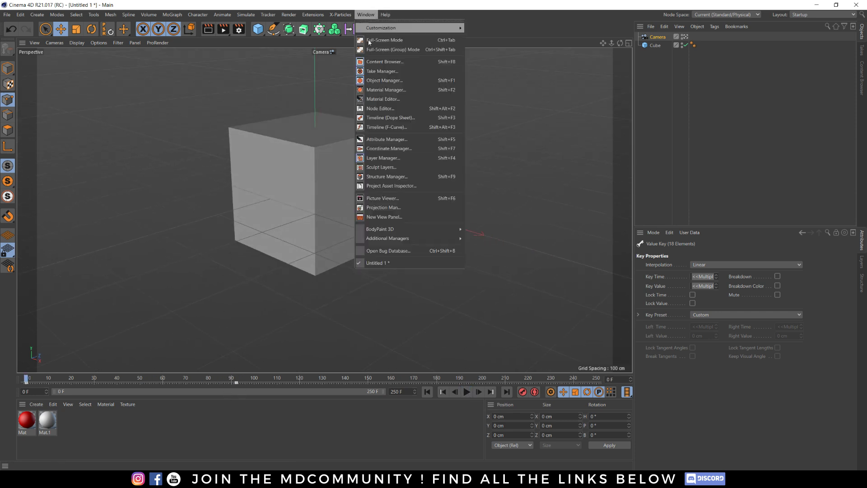
{"action": "left_click", "coordinate": [382, 127]}
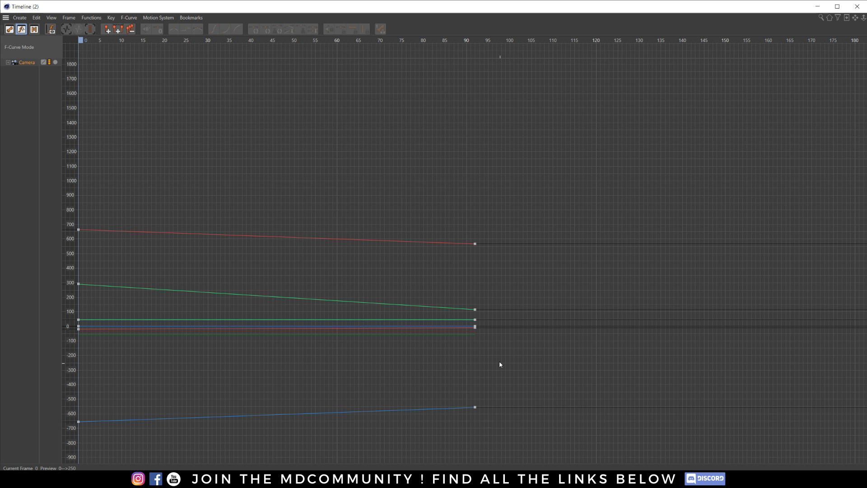
{"action": "left_click", "coordinate": [7, 63]}
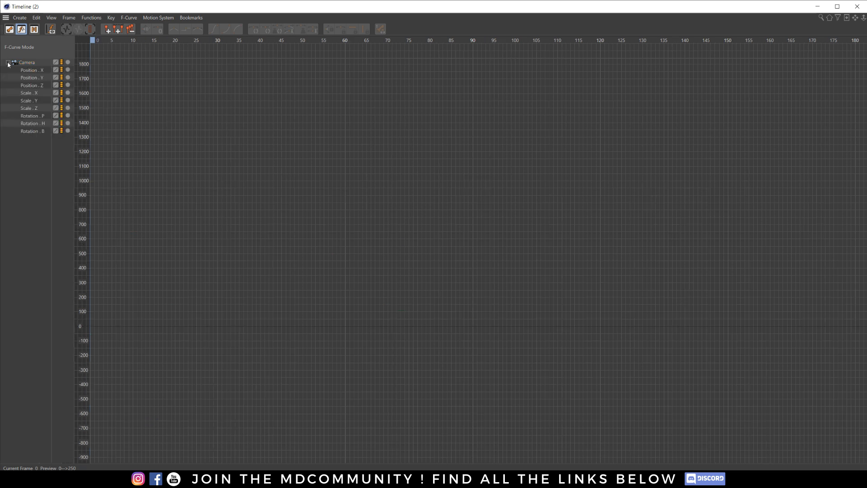
{"action": "left_click", "coordinate": [28, 94]}
{"action": "left_click", "coordinate": [31, 100]}
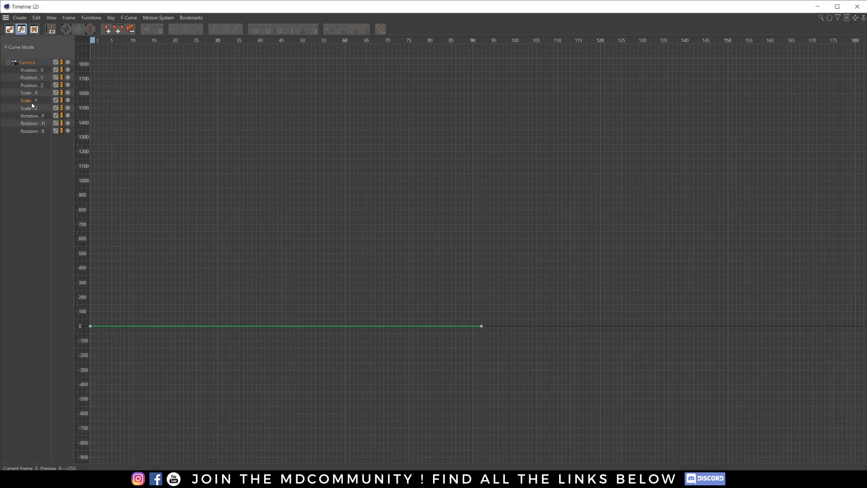
{"action": "left_click", "coordinate": [28, 110]}
{"action": "left_click", "coordinate": [30, 116]}
{"action": "left_click", "coordinate": [30, 124]}
{"action": "left_click", "coordinate": [29, 131]}
{"action": "left_click_drag", "start_coordinate": [33, 144], "coordinate": [28, 87]}
{"action": "key", "text": "Delete"}
{"action": "key", "text": "ctrl+z"}
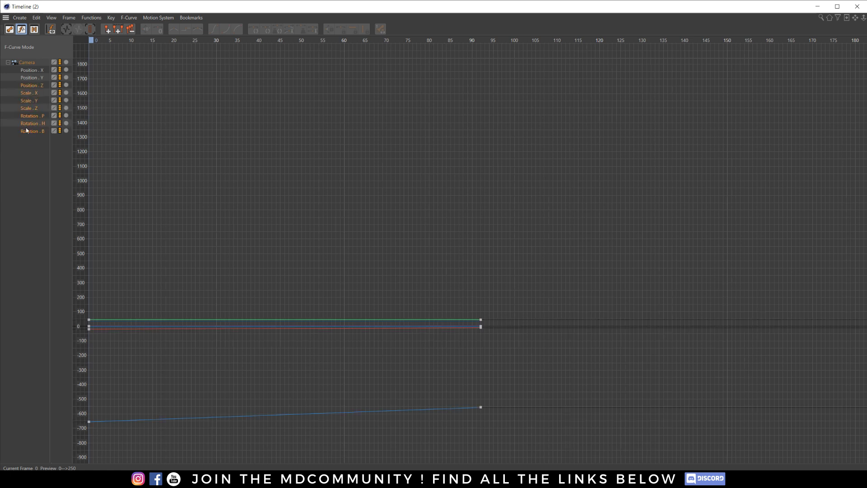
Delete the camera's scale and rotation tracks, keeping only Position X, Y and Z, and close the F-Curve timeline.
{"action": "left_click_drag", "start_coordinate": [27, 151], "coordinate": [22, 91]}
{"action": "key", "text": "Delete"}
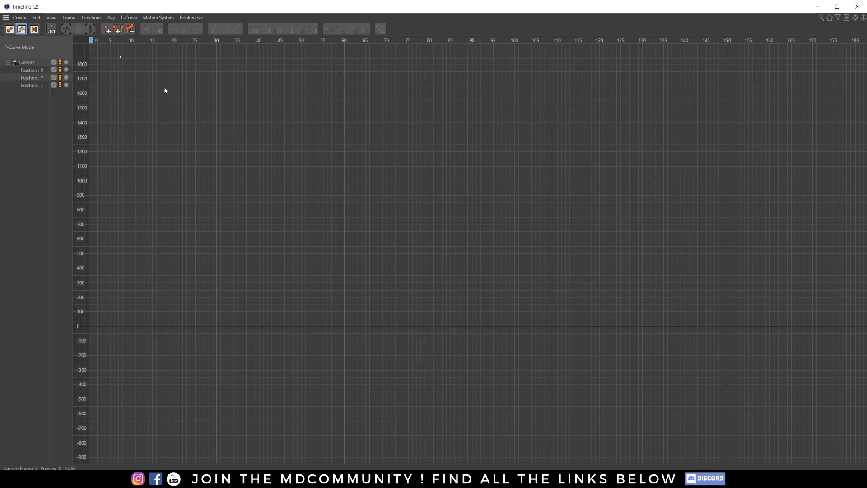
{"action": "left_click", "coordinate": [857, 6]}
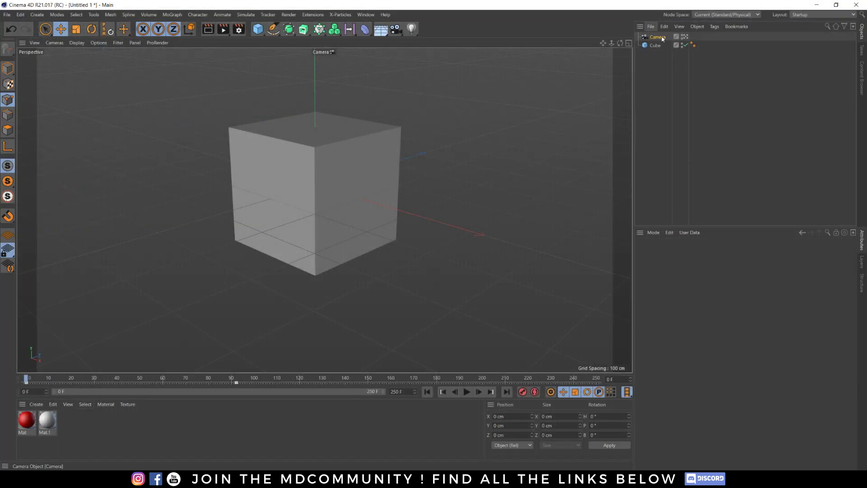
Delete the keyframed camera from the scene, leaving only the cube.
{"action": "key", "text": "Delete"}
{"action": "scroll", "coordinate": [343, 141], "scroll_direction": "down", "scroll_amount": 10}
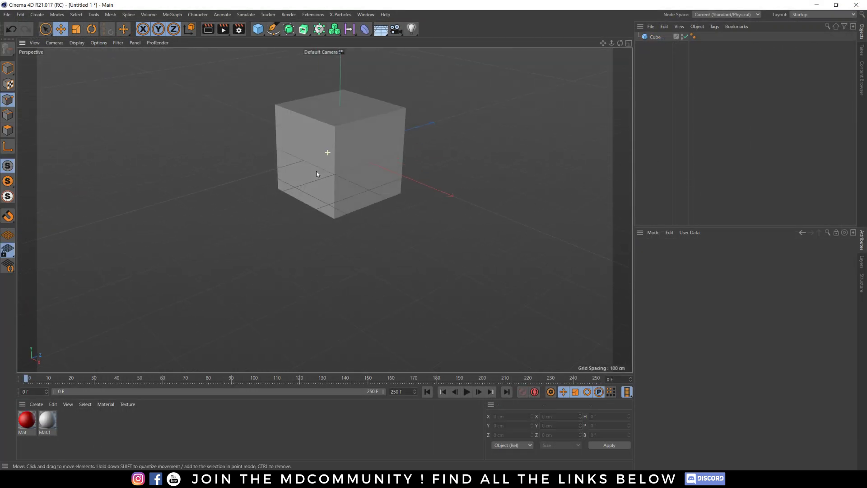
Activate the Sketch spline tool and show the Top view at full size.
{"action": "left_click", "coordinate": [274, 31]}
{"action": "left_click", "coordinate": [301, 57]}
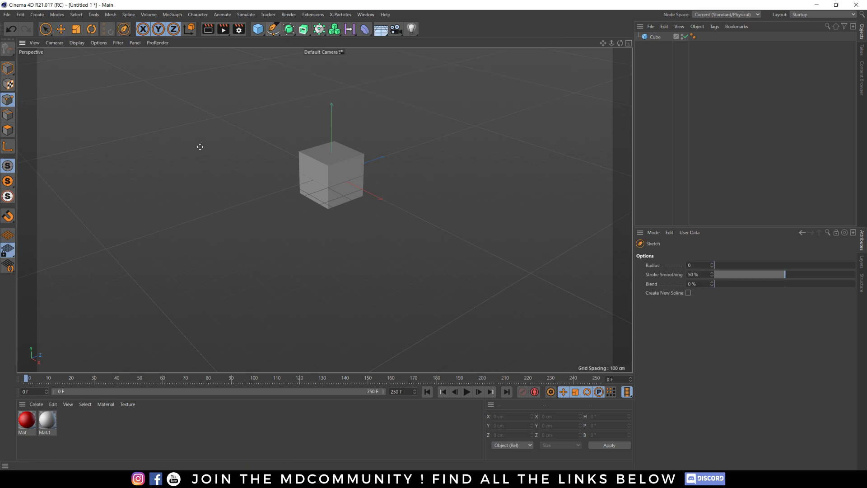
{"action": "middle_click", "coordinate": [223, 148]}
{"action": "middle_click", "coordinate": [416, 154]}
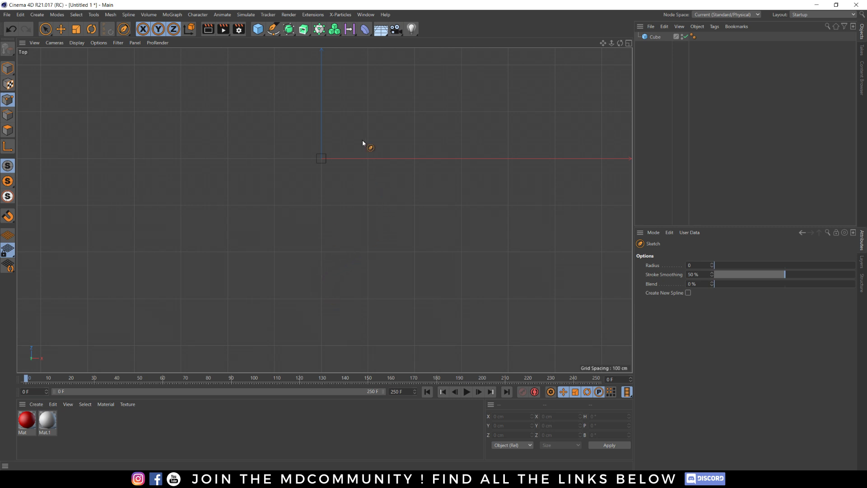
{"action": "middle_click", "coordinate": [255, 157]}
{"action": "middle_click", "coordinate": [178, 146]}
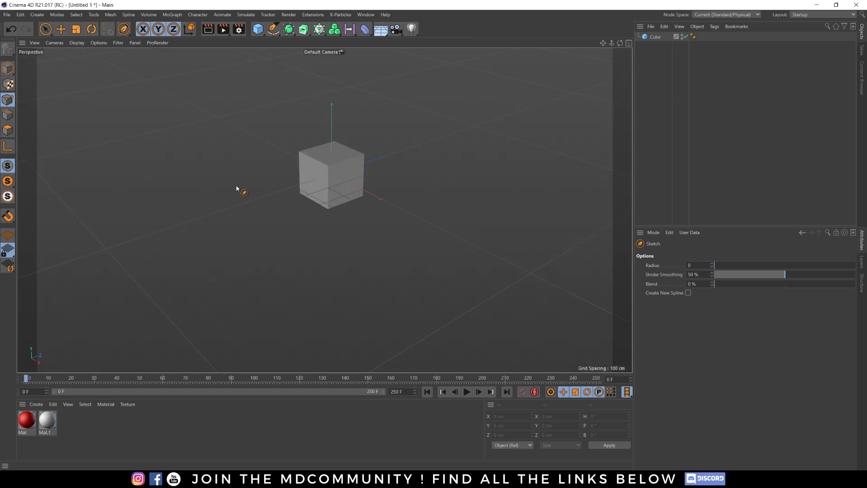
{"action": "middle_click", "coordinate": [343, 166]}
{"action": "middle_click", "coordinate": [425, 179]}
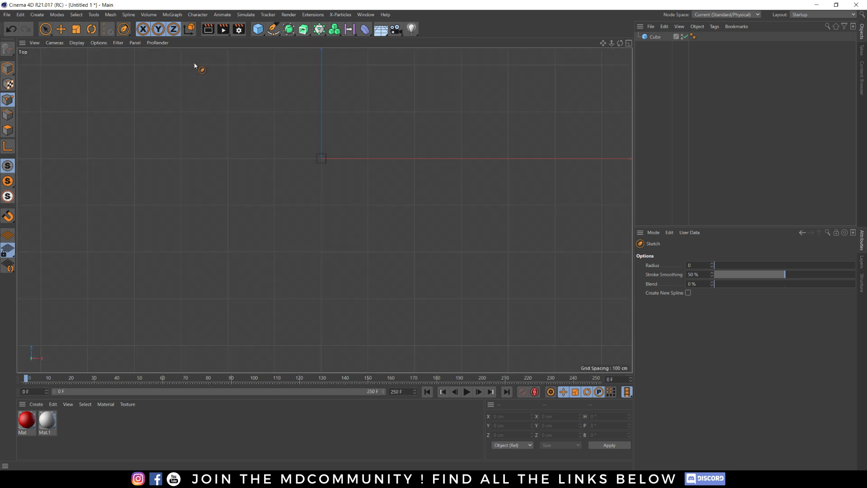
{"action": "left_click", "coordinate": [273, 29]}
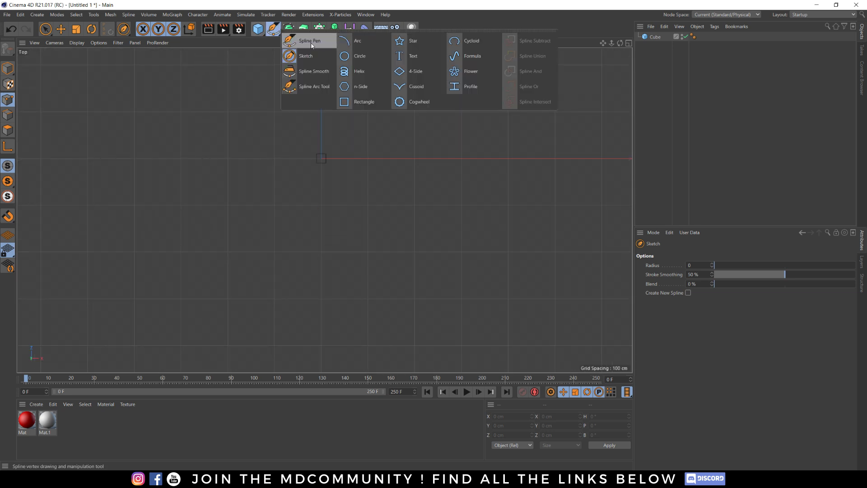
{"action": "left_click", "coordinate": [306, 55]}
{"action": "mouse_move", "coordinate": [380, 206]}
{"action": "left_mouse_down"}
{"action": "mouse_move", "coordinate": [404, 107]}
{"action": "mouse_move", "coordinate": [228, 63]}
{"action": "mouse_move", "coordinate": [206, 72]}
{"action": "left_mouse_up"}
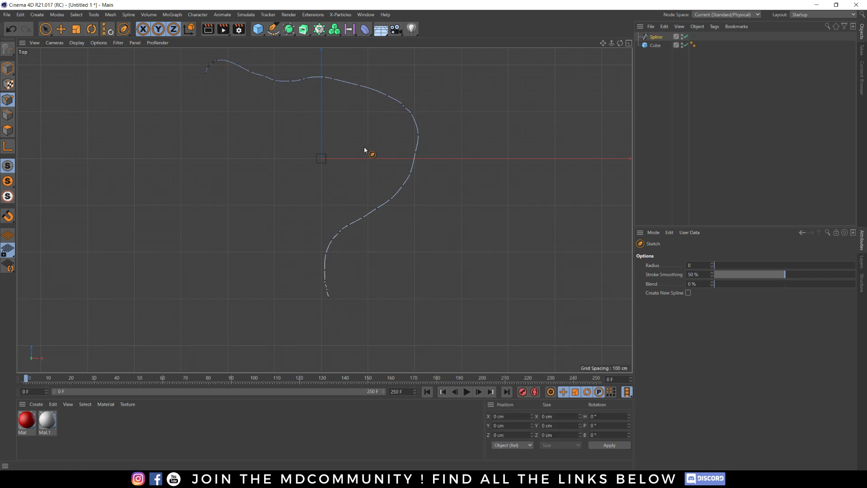
{"action": "key", "text": "ctrl+z"}
Sketch a hook-shaped path curving around the cube, about 2700 by 4490 cm, and even it out with Spline Smooth.
{"action": "mouse_move", "coordinate": [324, 302]}
{"action": "left_mouse_down"}
{"action": "mouse_move", "coordinate": [293, 108]}
{"action": "mouse_move", "coordinate": [260, 140]}
{"action": "left_mouse_up"}
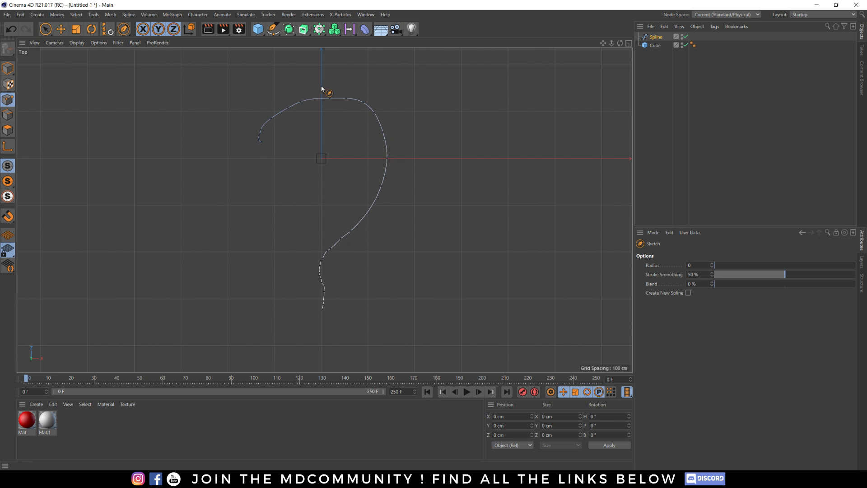
{"action": "left_click_drag", "start_coordinate": [273, 29], "coordinate": [293, 71]}
{"action": "mouse_move", "coordinate": [255, 150]}
{"action": "left_mouse_down"}
{"action": "mouse_move", "coordinate": [316, 111]}
{"action": "mouse_move", "coordinate": [291, 362]}
{"action": "left_mouse_up"}
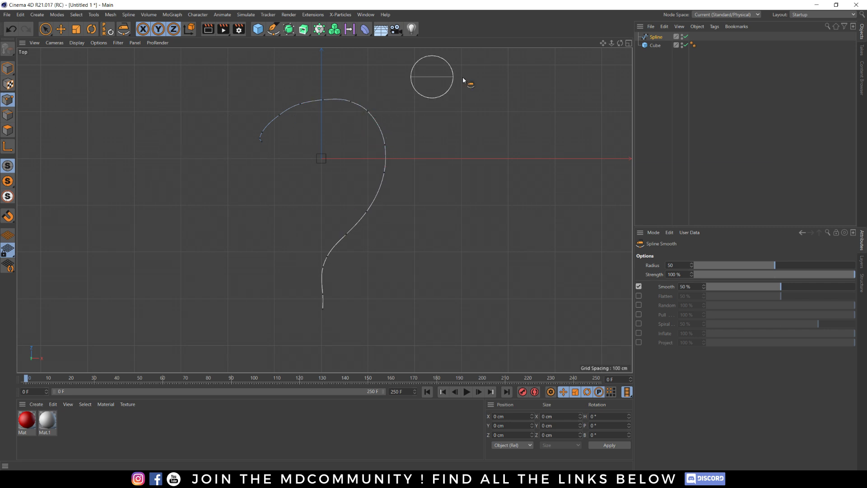
Show the path around the cube in the full-size Perspective view and put the spline into Points mode.
{"action": "left_click", "coordinate": [8, 68]}
{"action": "middle_click", "coordinate": [228, 126]}
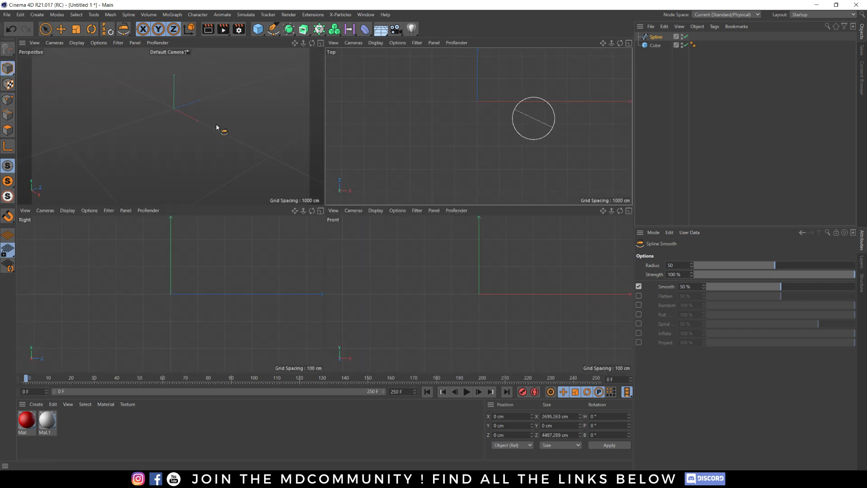
{"action": "middle_click", "coordinate": [267, 110]}
{"action": "left_click_drag", "start_coordinate": [309, 180], "coordinate": [293, 222], "text": "alt"}
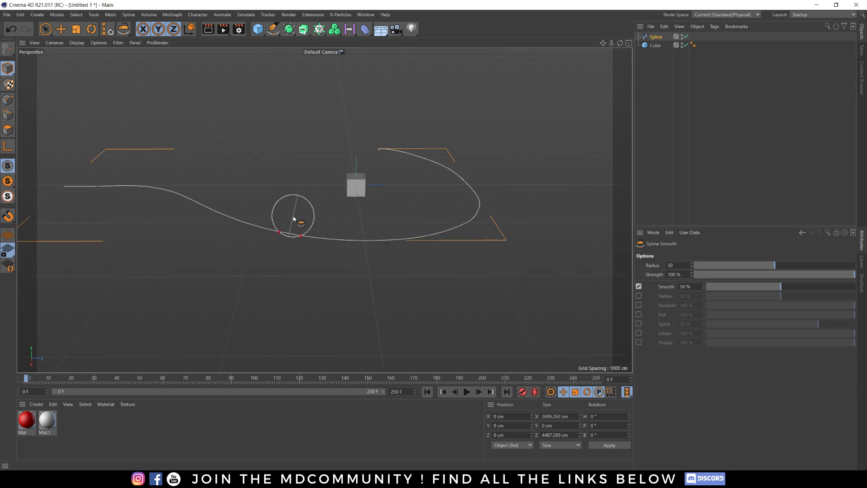
{"action": "left_click", "coordinate": [8, 99]}
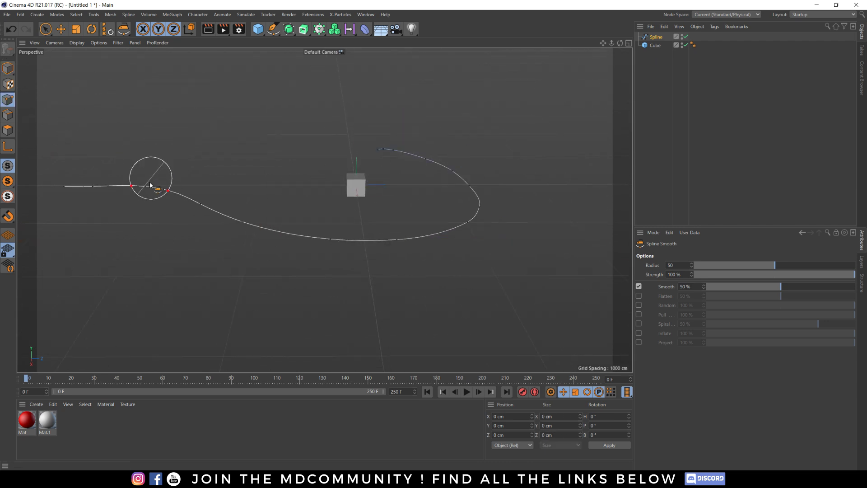
Reposition the points at the path's outer end and the end point behind the cube with the Move tool.
{"action": "key", "text": "e"}
{"action": "left_click", "coordinate": [65, 187]}
{"action": "left_click_drag", "start_coordinate": [66, 189], "coordinate": [279, 252]}
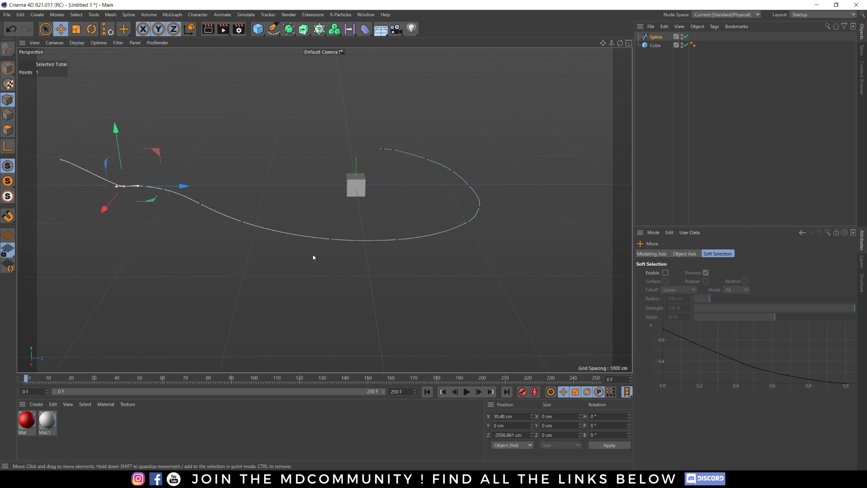
{"action": "left_click_drag", "start_coordinate": [380, 152], "coordinate": [364, 171]}
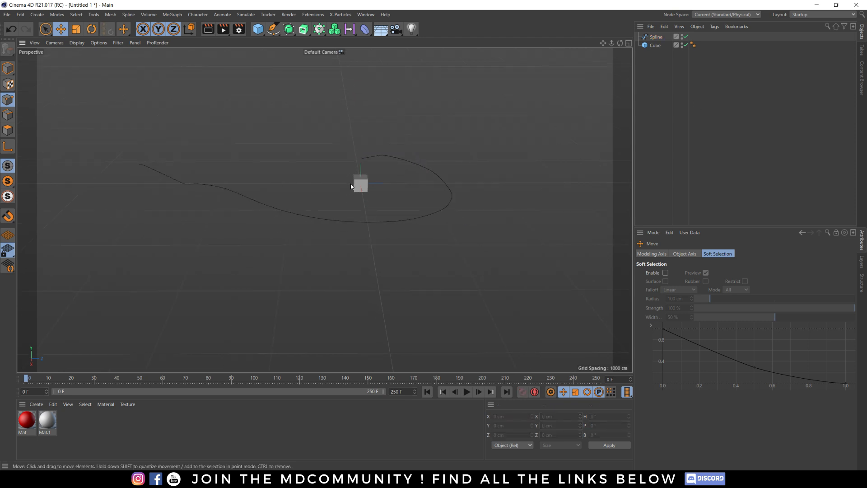
Add a camera to the scene and give it an Align to Spline tag.
{"action": "left_click_drag", "start_coordinate": [351, 186], "coordinate": [381, 205], "text": "alt"}
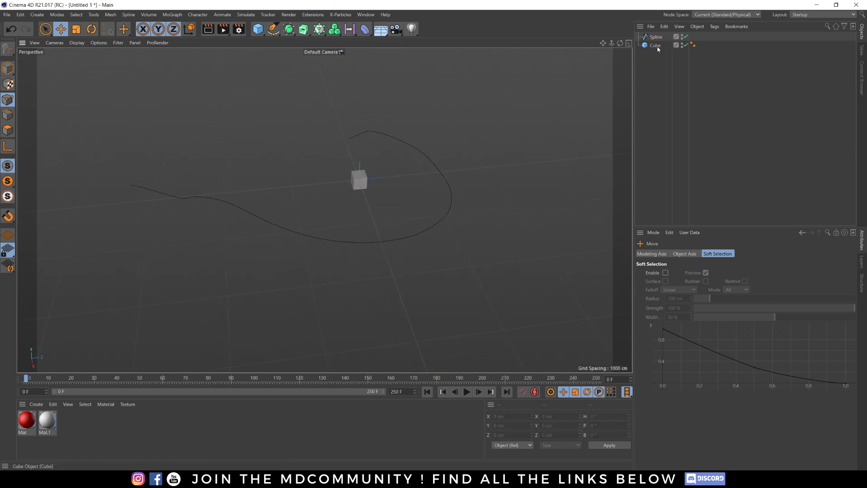
{"action": "left_click_drag", "start_coordinate": [346, 179], "coordinate": [433, 161], "text": "alt"}
{"action": "left_click", "coordinate": [395, 28]}
{"action": "left_click", "coordinate": [426, 41]}
{"action": "right_click", "coordinate": [657, 37]}
{"action": "mouse_move", "coordinate": [687, 40]}
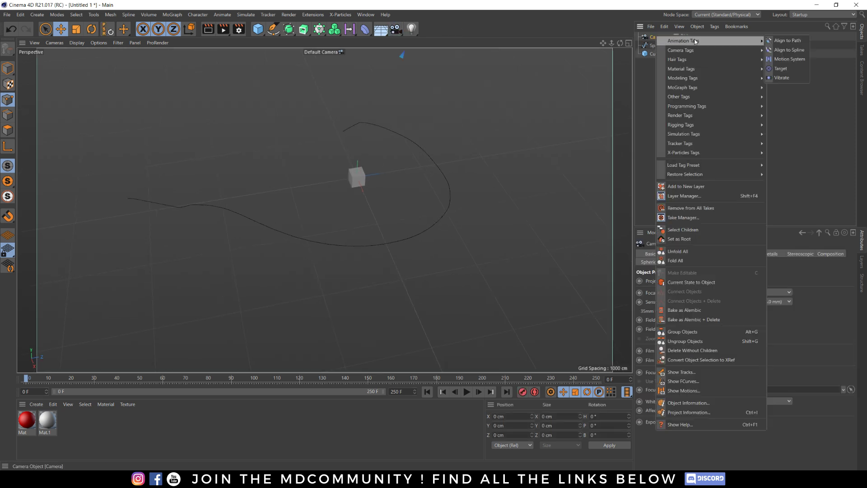
{"action": "left_click", "coordinate": [783, 50]}
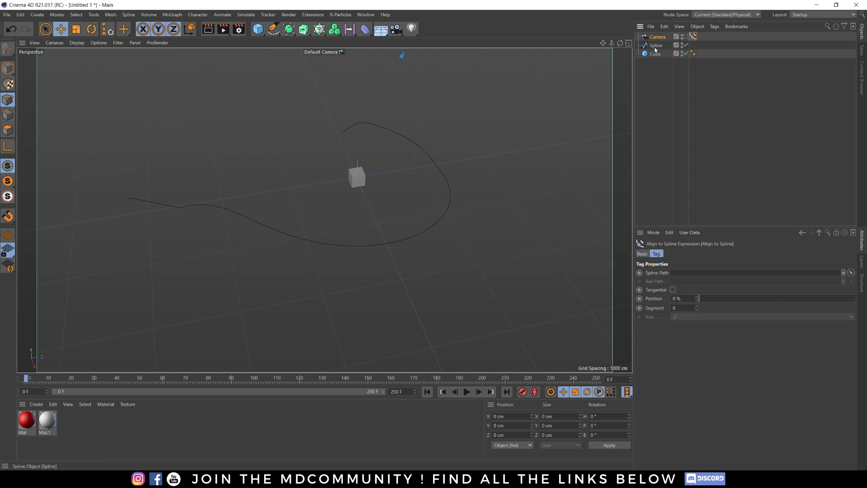
Assign the sketched spline as the tag's Spline Path, enable Tangential, and test the camera's travel with the Position value.
{"action": "left_click_drag", "start_coordinate": [690, 274], "coordinate": [691, 273]}
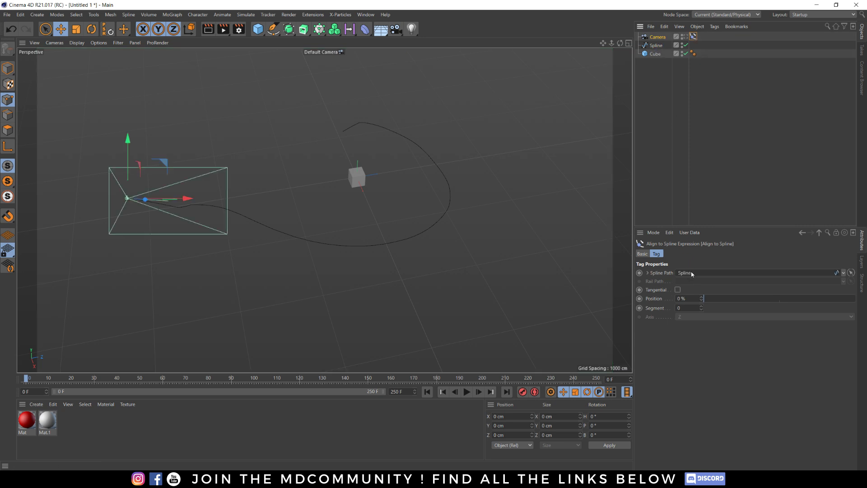
{"action": "left_click", "coordinate": [678, 289]}
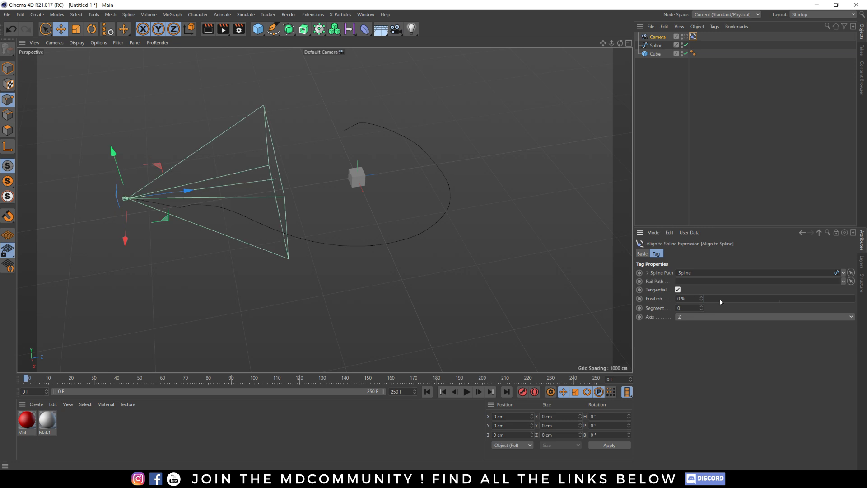
{"action": "left_click_drag", "start_coordinate": [707, 300], "coordinate": [670, 296]}
Keyframe the tag's Position at 0% on frame 0 and at 100% on frame 80.
{"action": "left_click", "coordinate": [639, 298]}
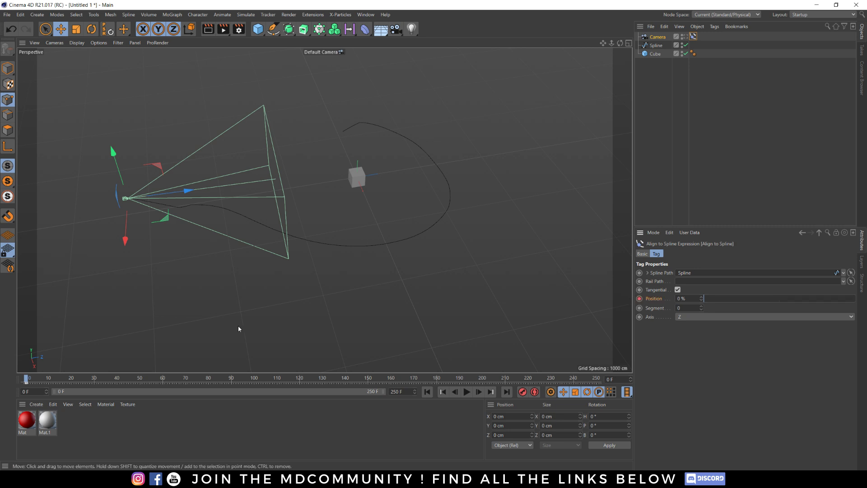
{"action": "left_click", "coordinate": [209, 379]}
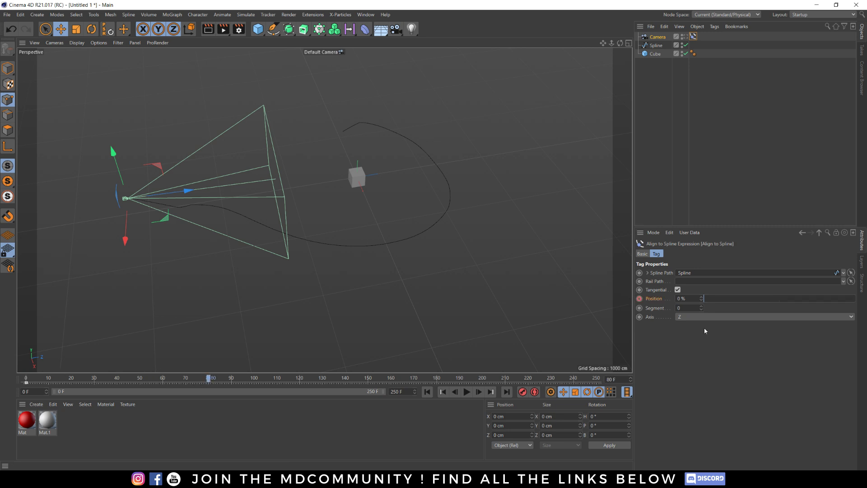
{"action": "left_click_drag", "start_coordinate": [720, 298], "coordinate": [857, 298]}
{"action": "left_click", "coordinate": [640, 298]}
Play the animation from the start to check the camera's travel along the spline.
{"action": "key", "text": "shift+f"}
{"action": "left_click", "coordinate": [467, 392]}
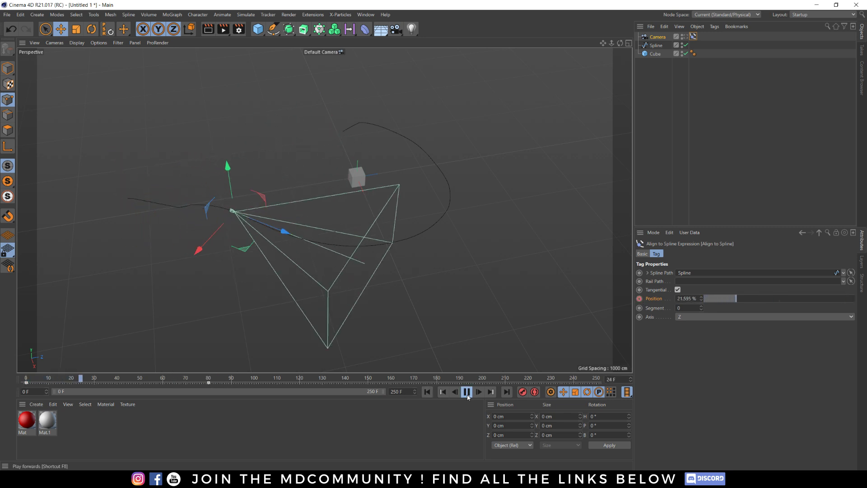
{"action": "left_click", "coordinate": [467, 392]}
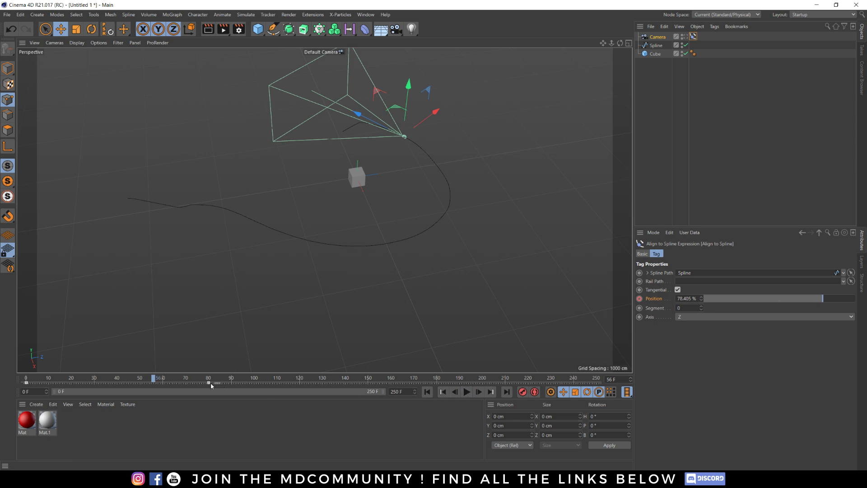
Select both Position keys and display their curve framed in the F-Curve timeline.
{"action": "left_click_drag", "start_coordinate": [218, 385], "coordinate": [22, 385]}
{"action": "left_click", "coordinate": [366, 15]}
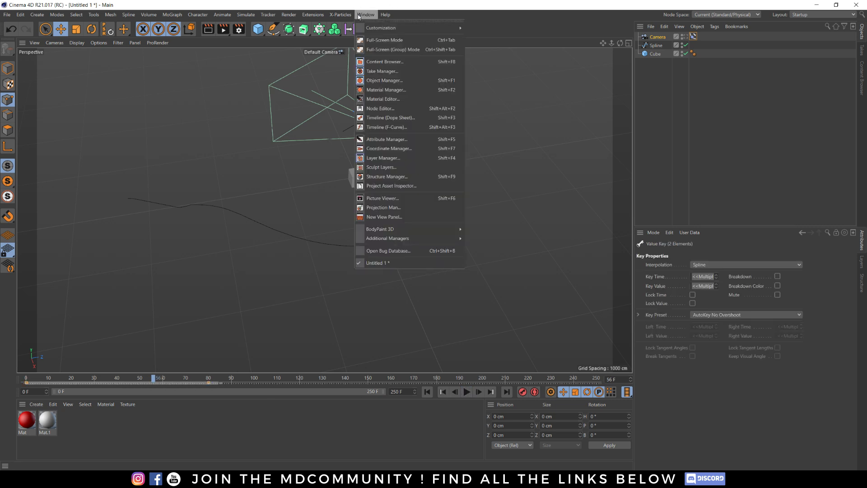
{"action": "left_click", "coordinate": [391, 127]}
{"action": "left_click", "coordinate": [12, 63]}
{"action": "left_click", "coordinate": [67, 29]}
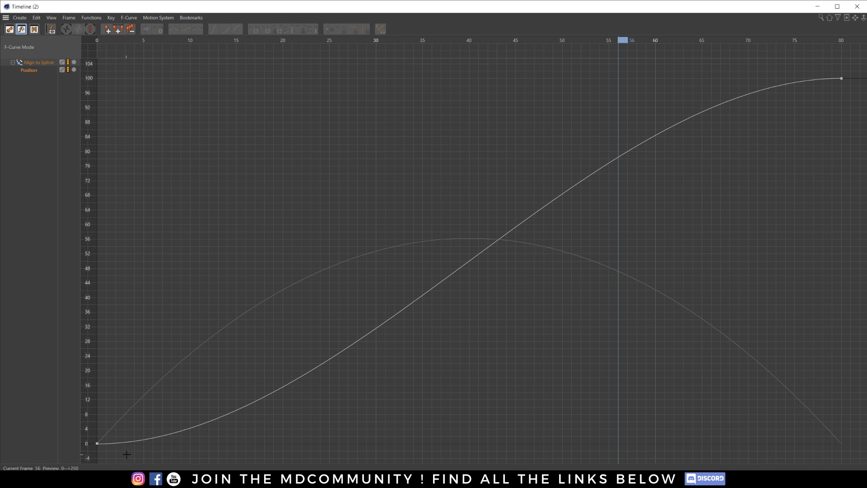
Stretch the first Position key's tangent horizontally to about 28 frames and put the F-Curve timeline away.
{"action": "left_click_drag", "start_coordinate": [127, 454], "coordinate": [81, 415]}
{"action": "left_click_drag", "start_coordinate": [283, 443], "coordinate": [356, 443]}
{"action": "left_click", "coordinate": [155, 17]}
{"action": "mouse_move", "coordinate": [129, 20]}
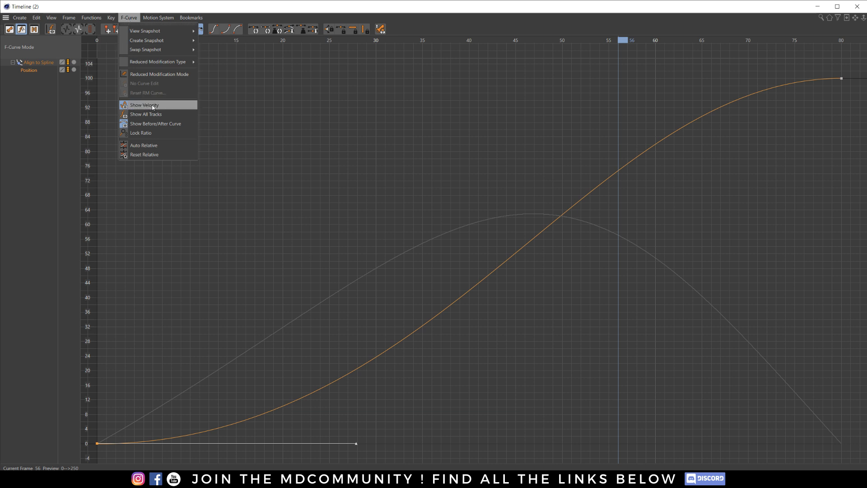
{"action": "left_click", "coordinate": [351, 322]}
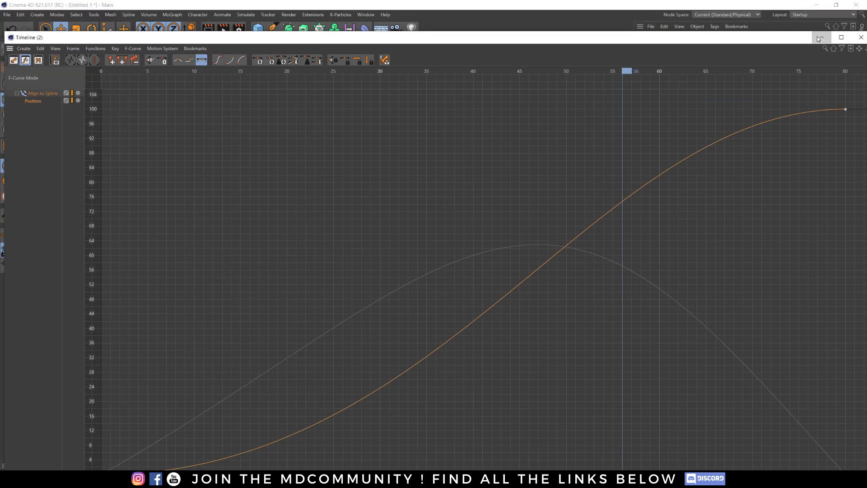
{"action": "left_click", "coordinate": [821, 37]}
Give the camera a Target tag with the cube as its Target Object.
{"action": "right_click", "coordinate": [662, 37]}
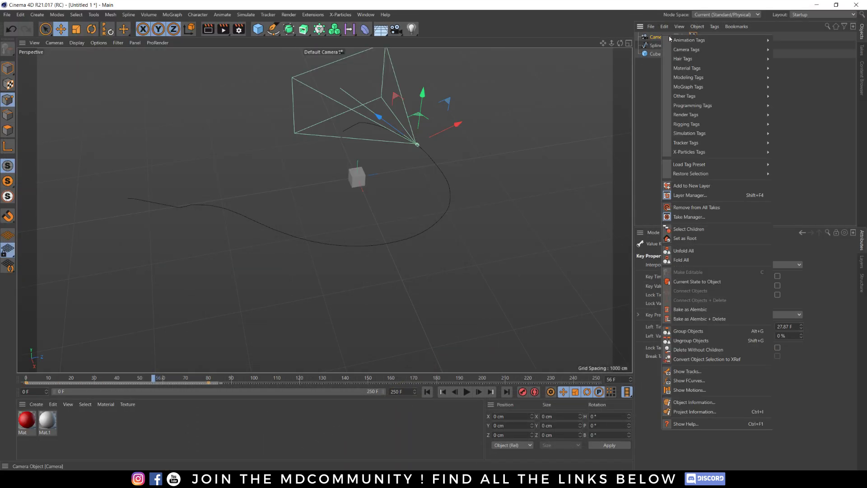
{"action": "mouse_move", "coordinate": [761, 40]}
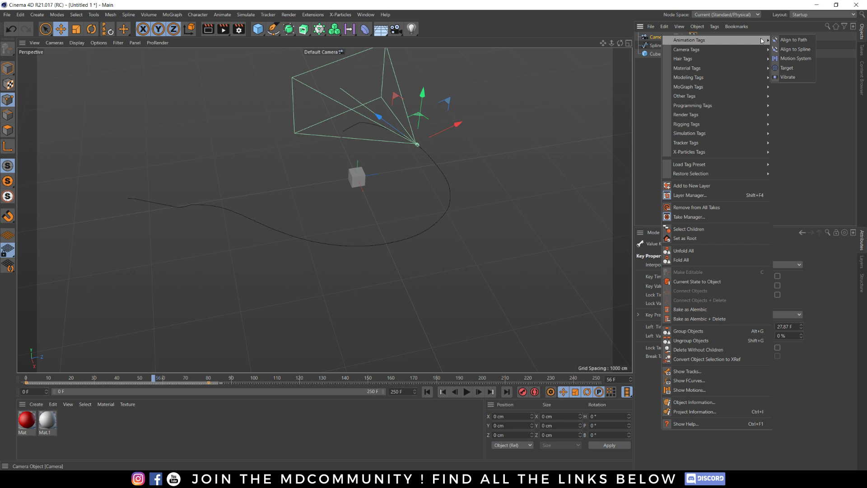
{"action": "left_click", "coordinate": [786, 68]}
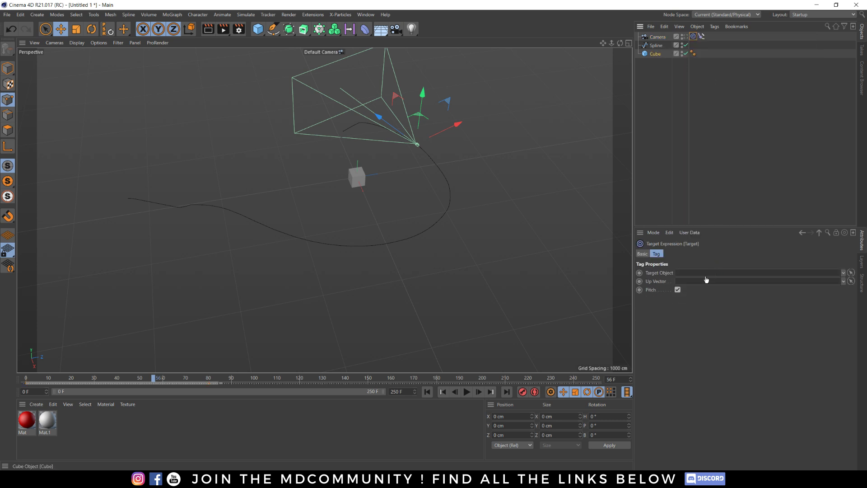
{"action": "left_click_drag", "start_coordinate": [696, 276], "coordinate": [696, 273]}
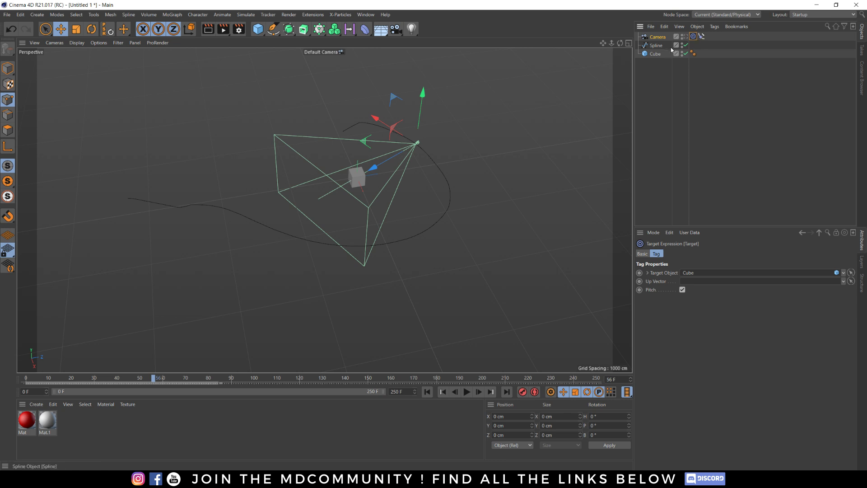
Play the targeted camera animation from the start and scrub back to frame 4.
{"action": "left_click", "coordinate": [427, 392]}
{"action": "left_click", "coordinate": [467, 392]}
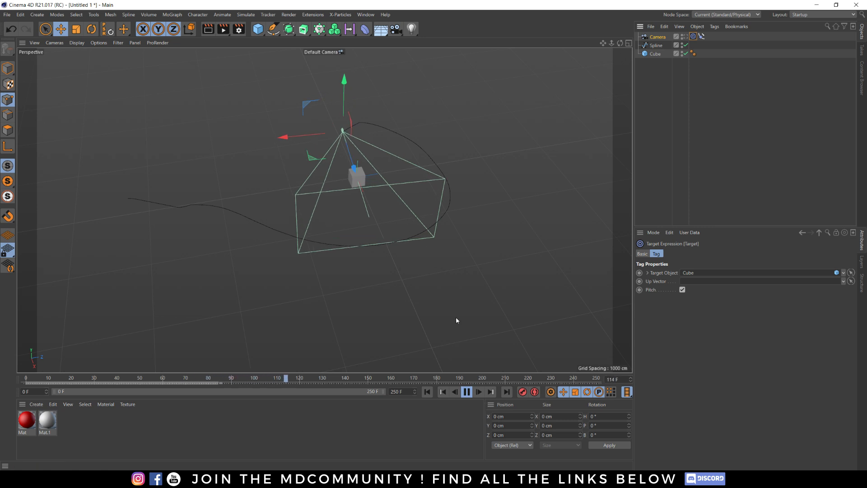
{"action": "left_click", "coordinate": [466, 391]}
{"action": "left_click_drag", "start_coordinate": [315, 383], "coordinate": [35, 382]}
Select the five points at the path's end behind the cube and subdivide that section three times.
{"action": "left_click", "coordinate": [155, 207]}
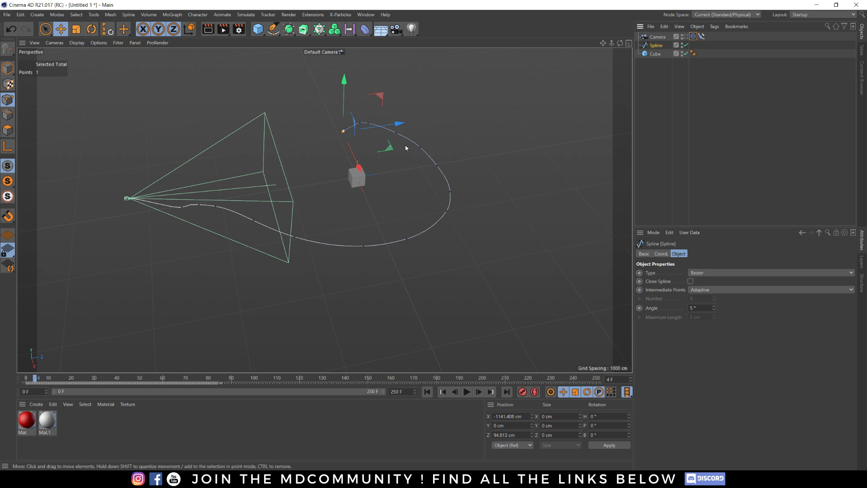
{"action": "left_click", "coordinate": [420, 147]}
{"action": "left_click", "coordinate": [396, 133], "text": "shift"}
{"action": "left_click", "coordinate": [367, 122], "text": "shift"}
{"action": "left_click", "coordinate": [360, 122], "text": "shift"}
{"action": "left_click", "coordinate": [343, 131], "text": "shift"}
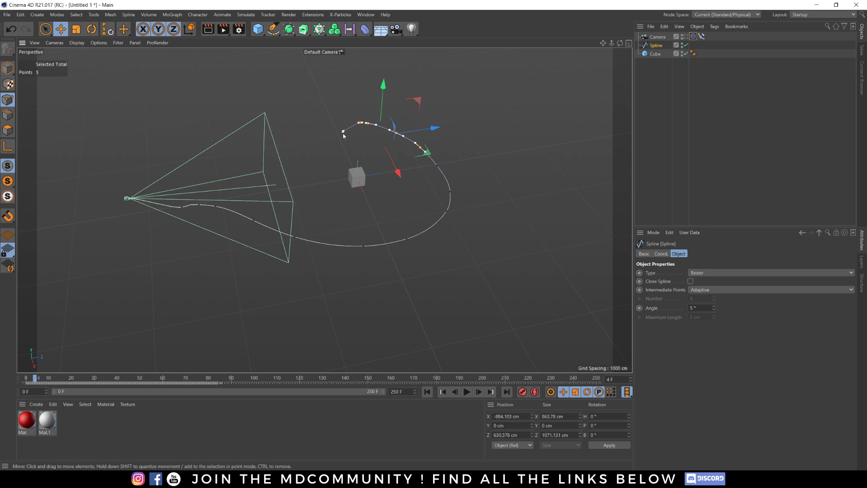
{"action": "key", "text": "u"}
{"action": "key", "text": "s"}
{"action": "key", "text": "u"}
{"action": "key", "text": "s"}
{"action": "key", "text": "u"}
{"action": "key", "text": "s"}
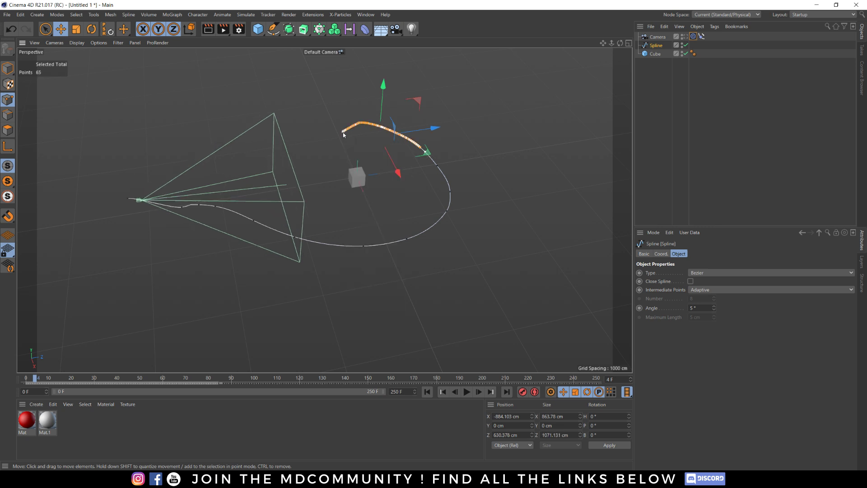
{"action": "left_click", "coordinate": [668, 103]}
Play the animation from frame 0 to check the camera's speed on the subdivided section, and return to the start.
{"action": "left_click", "coordinate": [427, 392]}
{"action": "left_click", "coordinate": [467, 392]}
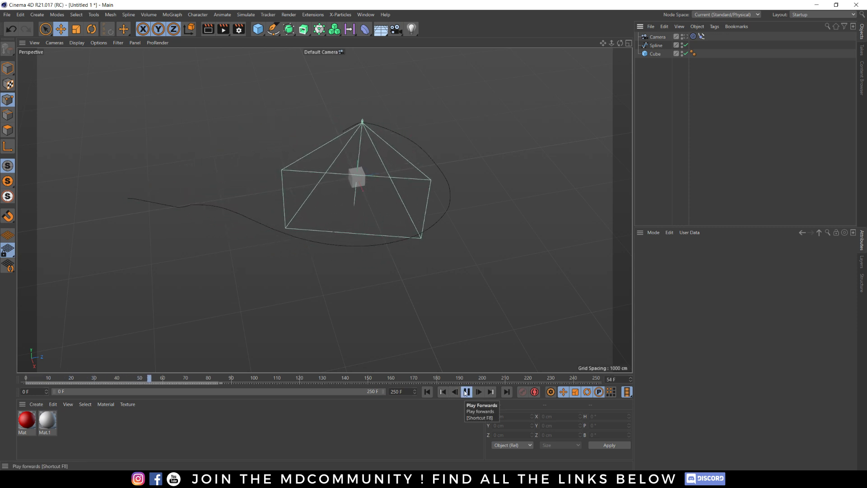
{"action": "left_click", "coordinate": [466, 392]}
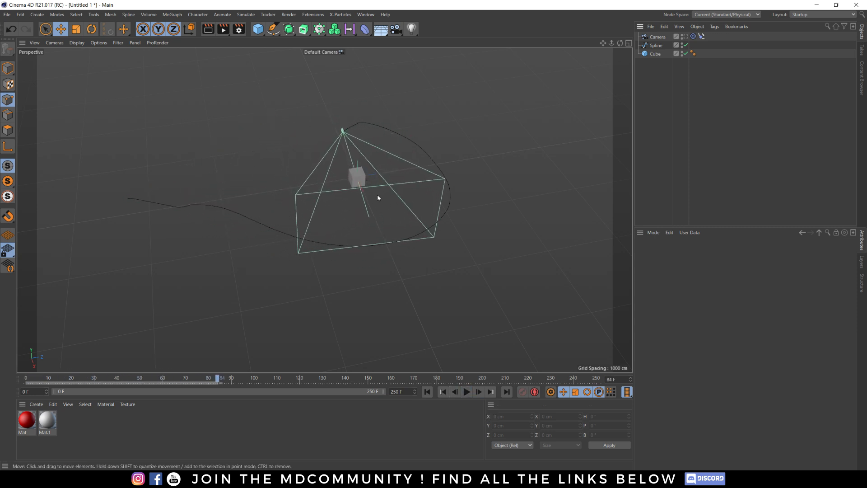
{"action": "left_click", "coordinate": [426, 392]}
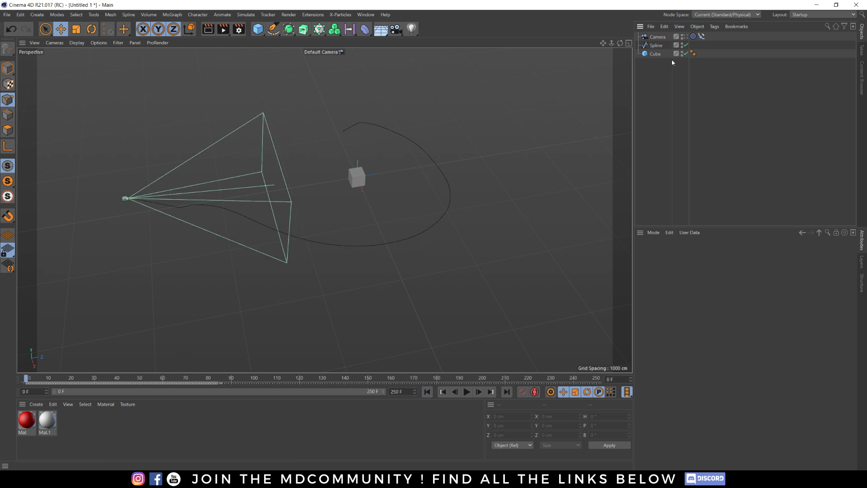
Add a MoSpline object to the scene and set its mode to Spline.
{"action": "left_click", "coordinate": [656, 45]}
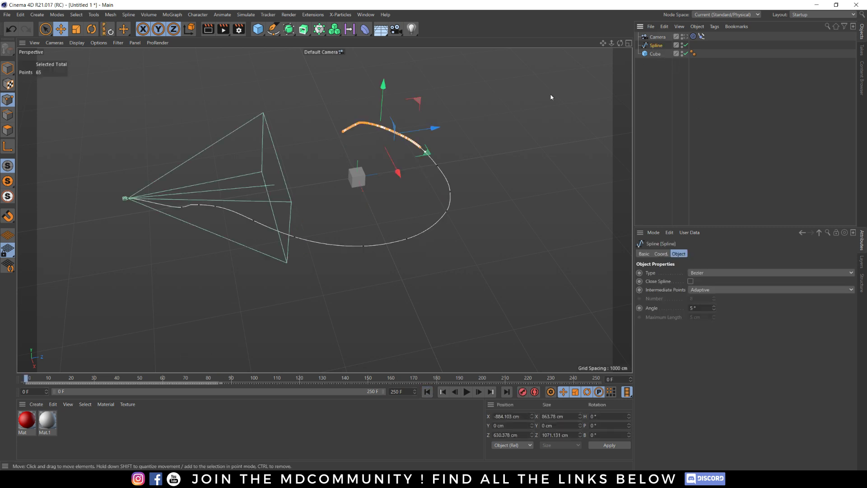
{"action": "left_click", "coordinate": [172, 15]}
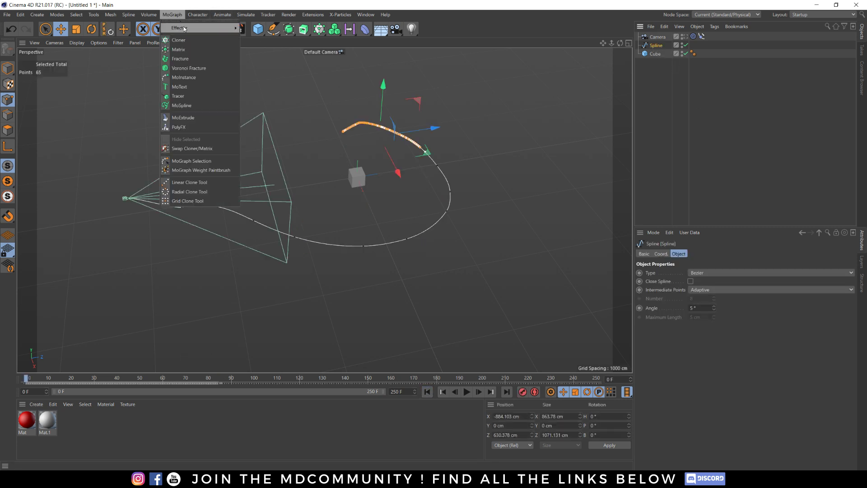
{"action": "left_click", "coordinate": [181, 105]}
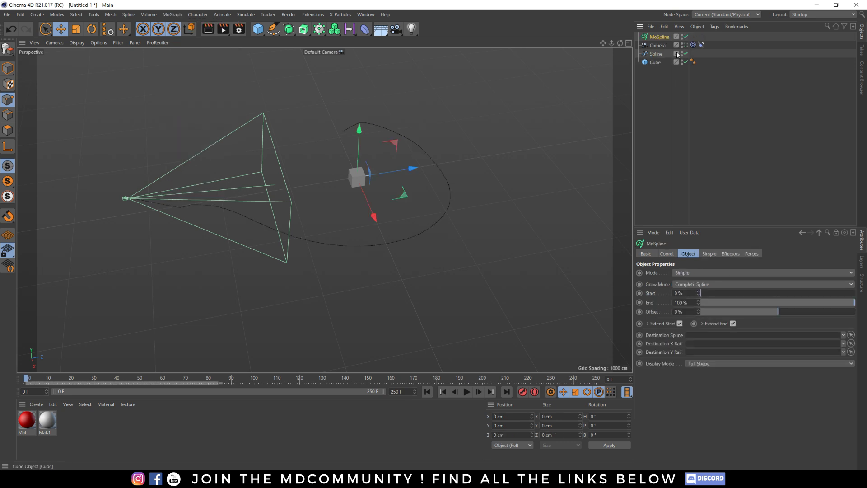
{"action": "left_click", "coordinate": [710, 254]}
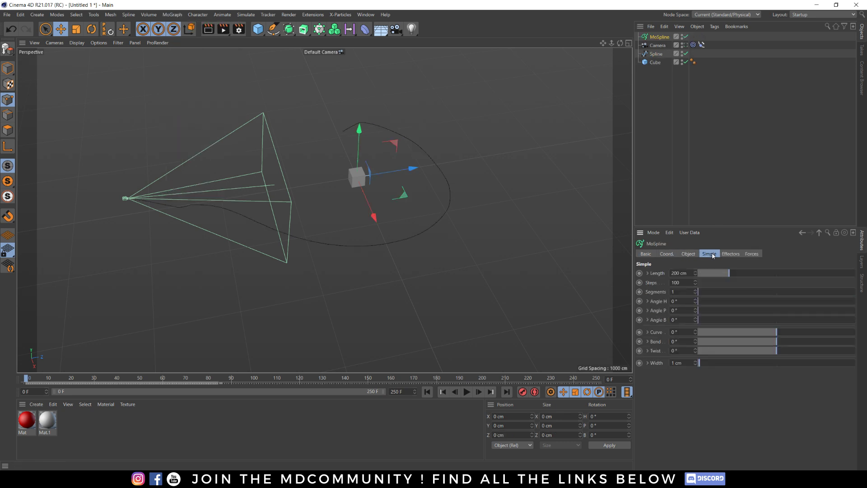
{"action": "left_click", "coordinate": [684, 254]}
{"action": "left_click", "coordinate": [692, 274]}
{"action": "left_click", "coordinate": [691, 290]}
Assign the sketched spline as the MoSpline's Source Spline and set Generation Mode to Even.
{"action": "left_click_drag", "start_coordinate": [655, 54], "coordinate": [702, 312]}
{"action": "left_click_drag", "start_coordinate": [714, 257], "coordinate": [713, 258]}
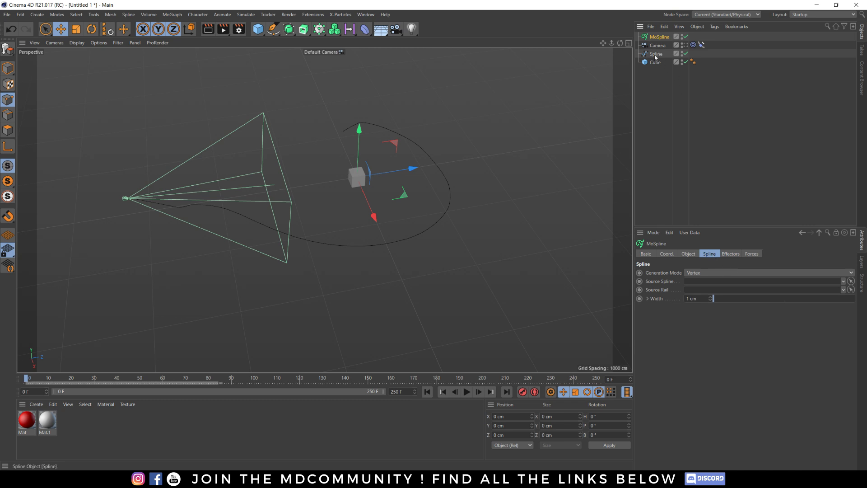
{"action": "left_click_drag", "start_coordinate": [696, 270], "coordinate": [694, 283]}
{"action": "left_click", "coordinate": [699, 274]}
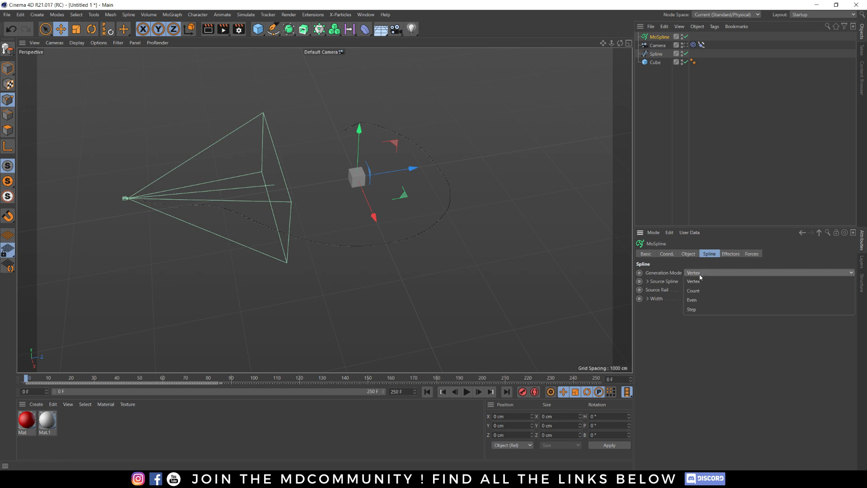
{"action": "left_click", "coordinate": [699, 300]}
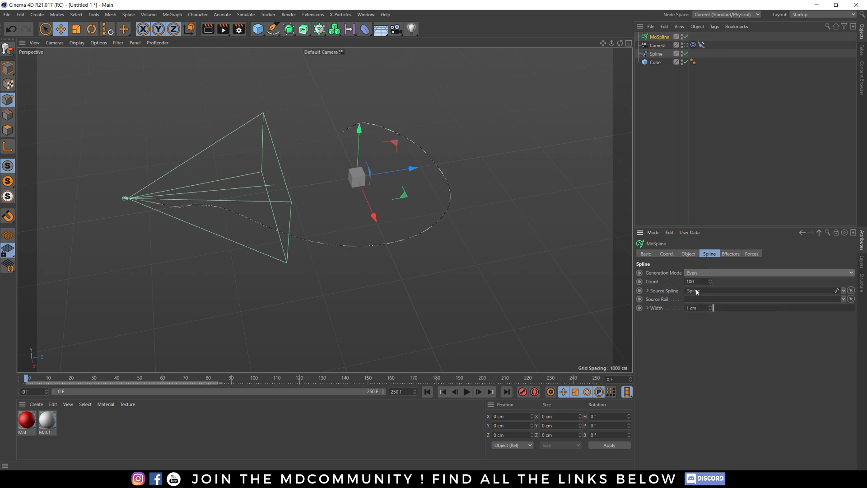
Set the MoSpline's point count to 50 and convert it into an editable spline.
{"action": "double_click", "coordinate": [696, 281]}
{"action": "type", "text": "50"}
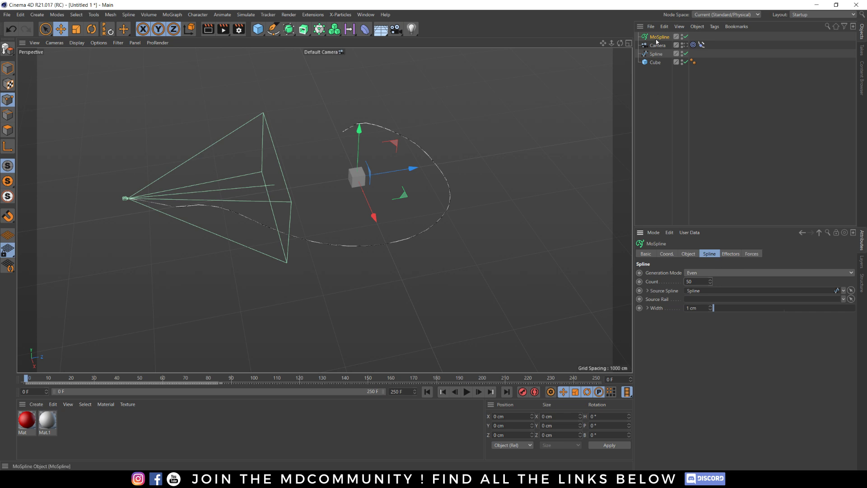
{"action": "type", "text": "c"}
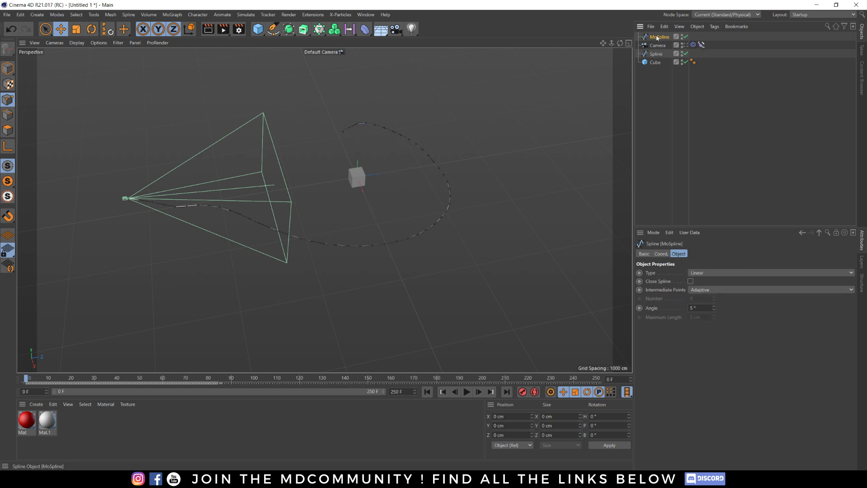
Hide the original sketched spline in the viewport and set the converted MoSpline's type to B-Spline.
{"action": "left_click", "coordinate": [681, 54]}
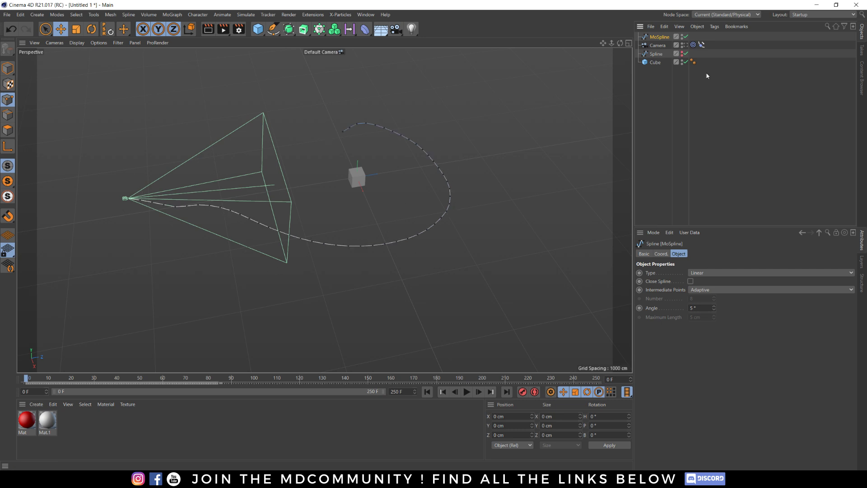
{"action": "left_click", "coordinate": [706, 273]}
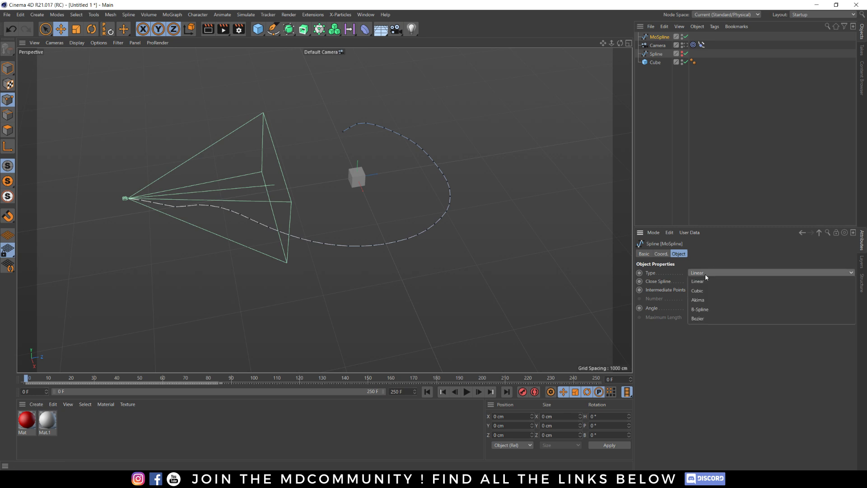
{"action": "left_click", "coordinate": [700, 310]}
{"action": "left_click", "coordinate": [667, 84]}
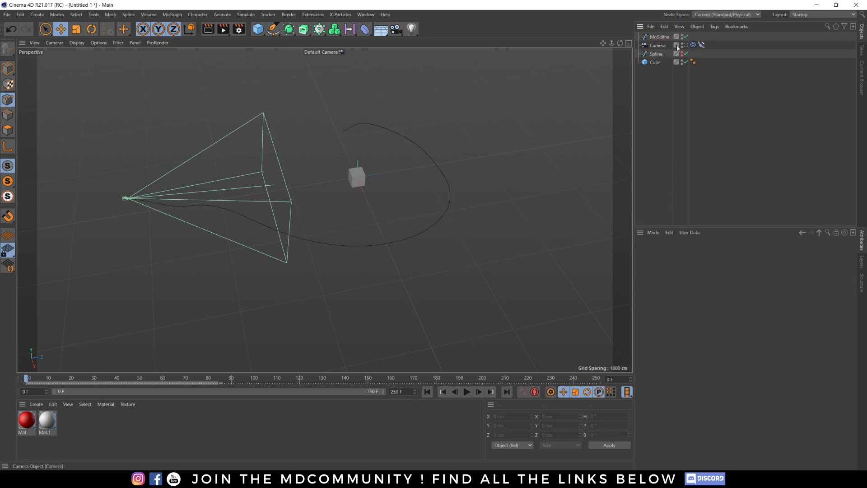
Assign the converted MoSpline as the Spline Path of the camera's Align to Spline tag and check the camera's end position.
{"action": "left_click", "coordinate": [701, 45]}
{"action": "left_click_drag", "start_coordinate": [655, 40], "coordinate": [695, 274]}
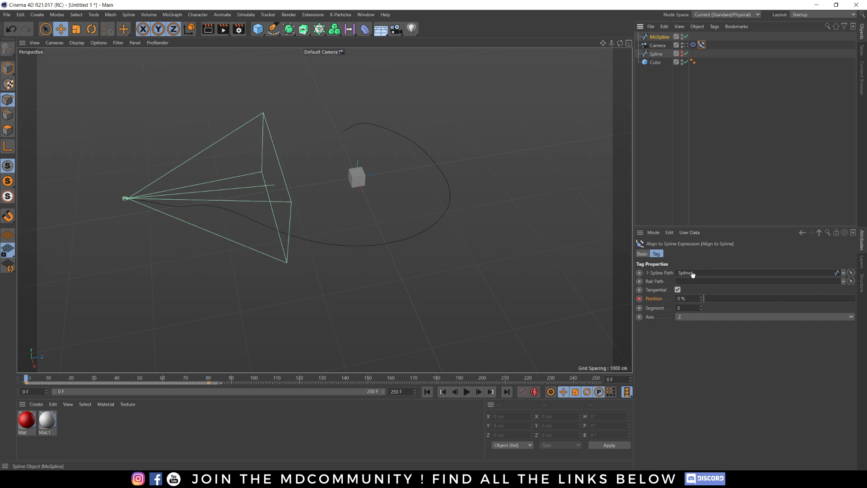
{"action": "left_click", "coordinate": [237, 382]}
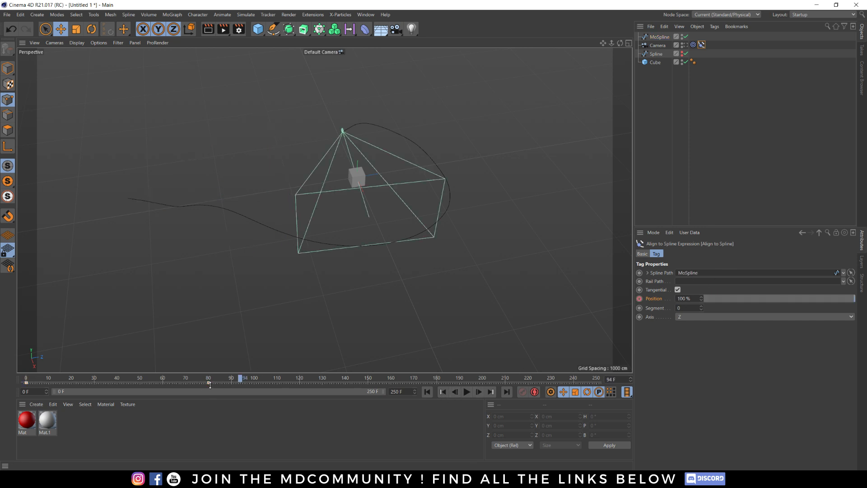
Move the 100% Position key to frame 150 and set both Position keys to Linear interpolation.
{"action": "left_click", "coordinate": [208, 383]}
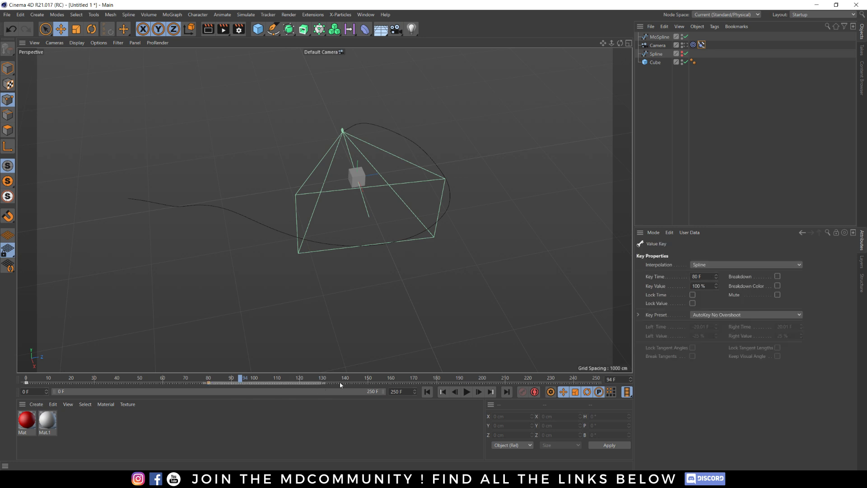
{"action": "left_click_drag", "start_coordinate": [209, 383], "coordinate": [368, 383]}
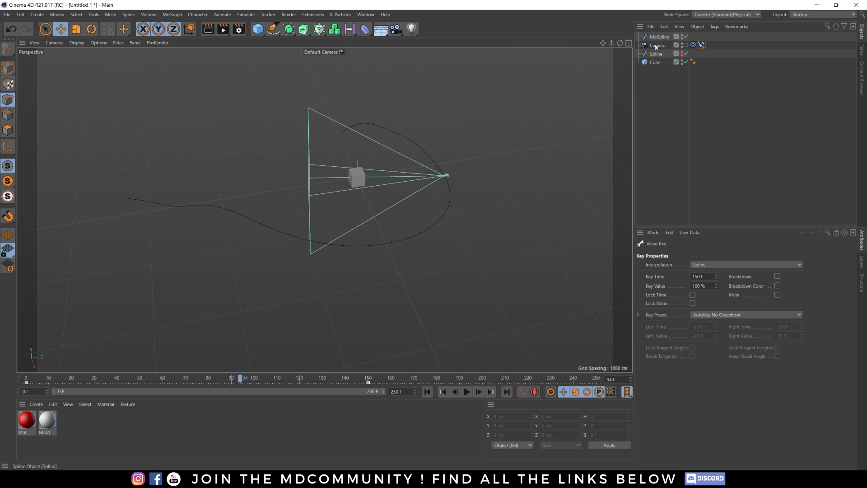
{"action": "left_click", "coordinate": [702, 44]}
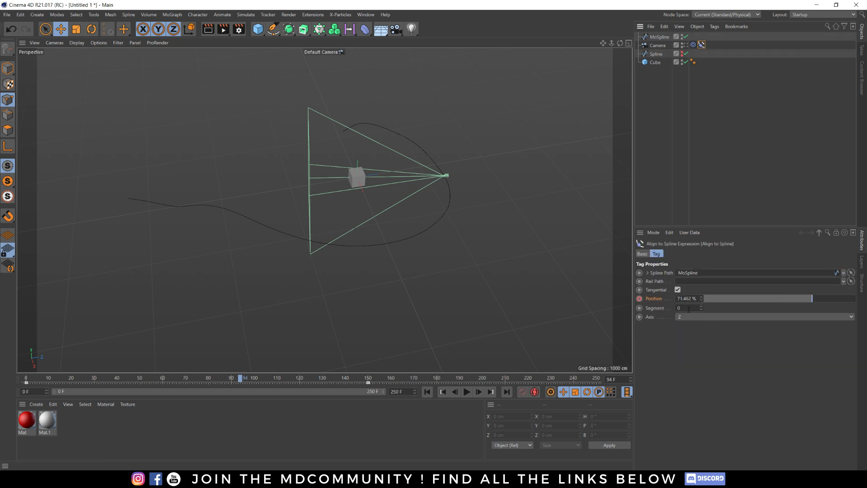
{"action": "left_click_drag", "start_coordinate": [372, 382], "coordinate": [23, 385]}
{"action": "left_click", "coordinate": [745, 264]}
{"action": "left_click", "coordinate": [698, 282]}
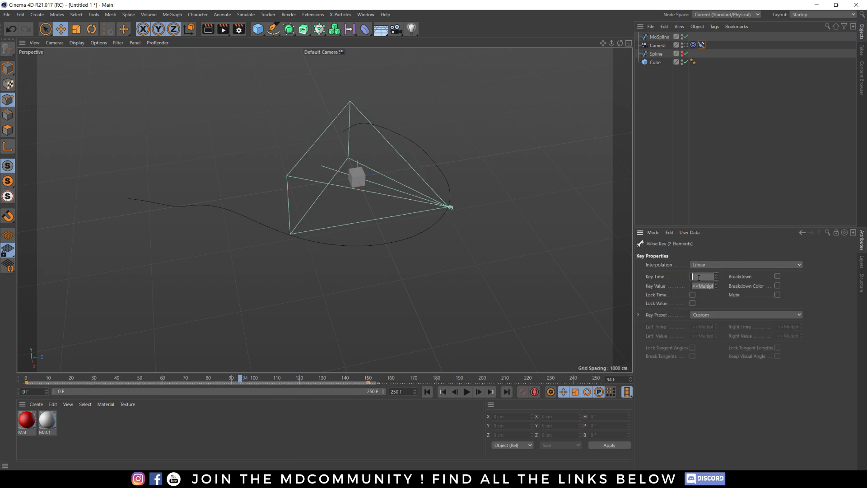
Play and scrub the animation to check the camera's speed along the evenly spaced path, and return to frame 0.
{"action": "left_click", "coordinate": [403, 381]}
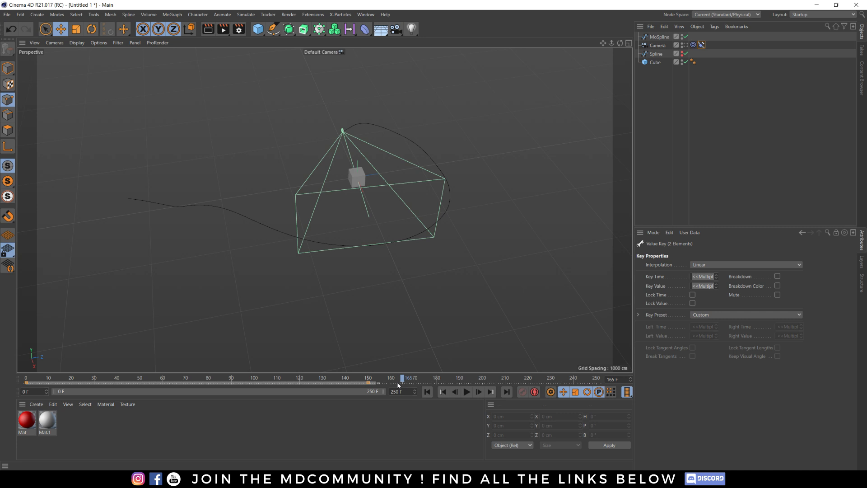
{"action": "left_click", "coordinate": [443, 391]}
{"action": "left_click", "coordinate": [466, 392]}
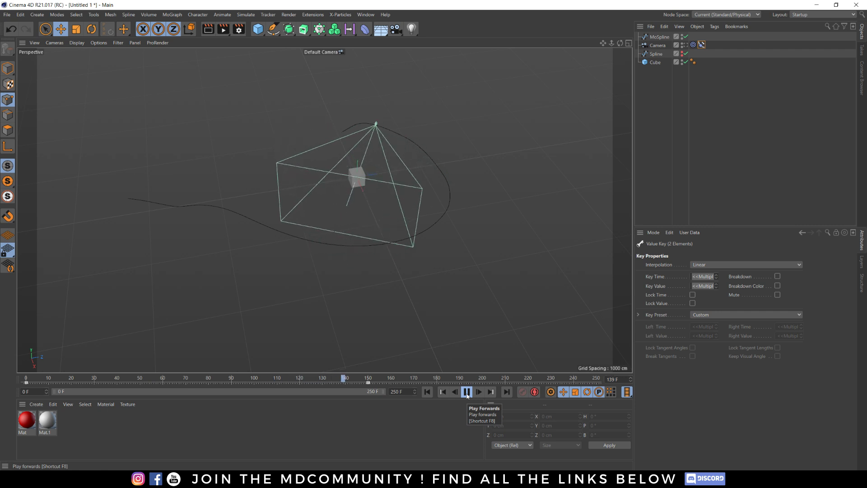
{"action": "left_click", "coordinate": [466, 391]}
{"action": "left_click_drag", "start_coordinate": [367, 381], "coordinate": [25, 380]}
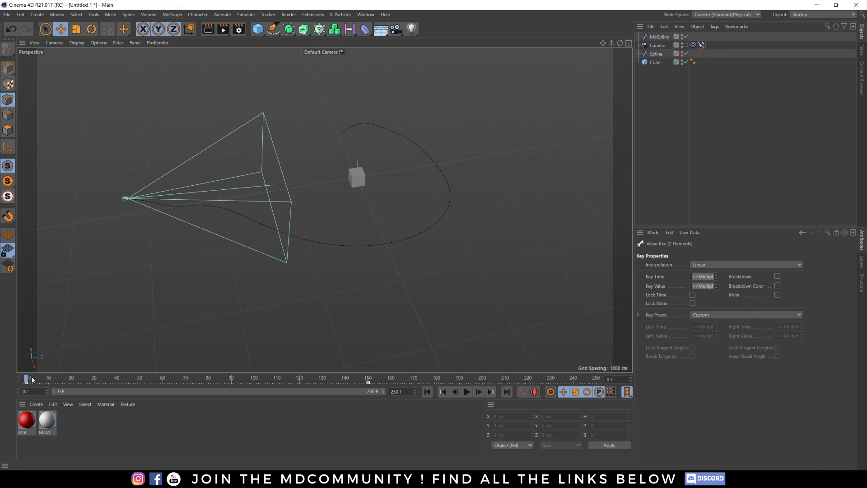
{"action": "left_click_drag", "start_coordinate": [28, 379], "coordinate": [106, 379]}
{"action": "key", "text": "shift+f"}
Delete the MoSpline, the camera's Align to Spline tag and the original sketched spline.
{"action": "left_click_drag", "start_coordinate": [310, 197], "coordinate": [369, 172], "text": "alt"}
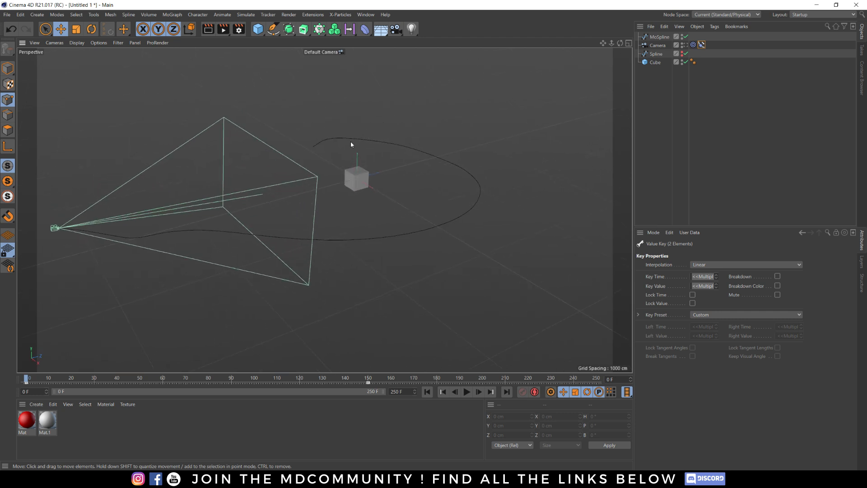
{"action": "left_click_drag", "start_coordinate": [342, 199], "coordinate": [344, 186], "text": "alt"}
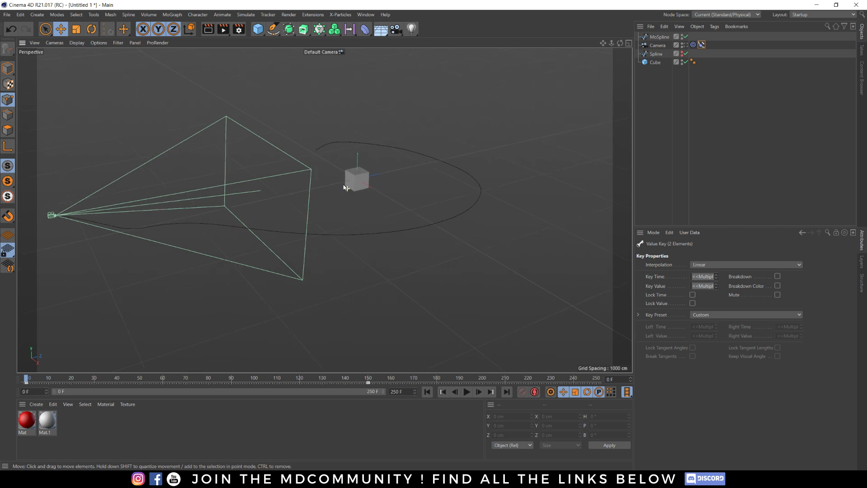
{"action": "left_click", "coordinate": [659, 37]}
{"action": "key", "text": "Delete"}
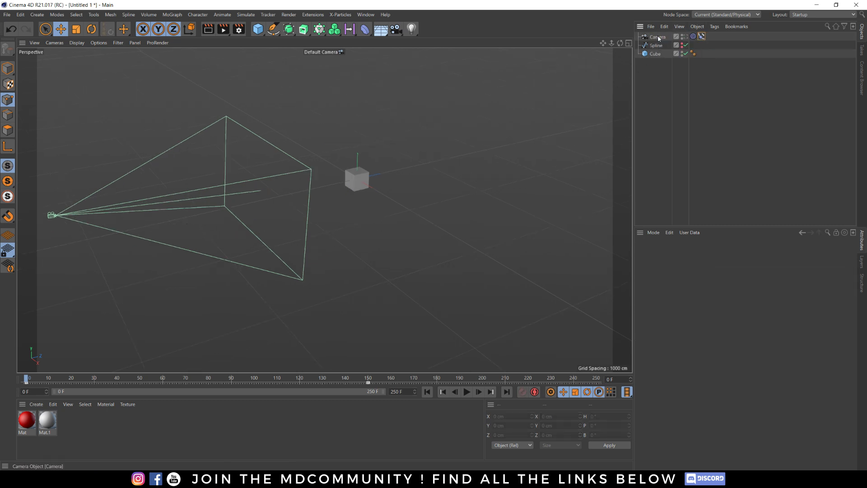
{"action": "left_click", "coordinate": [693, 36]}
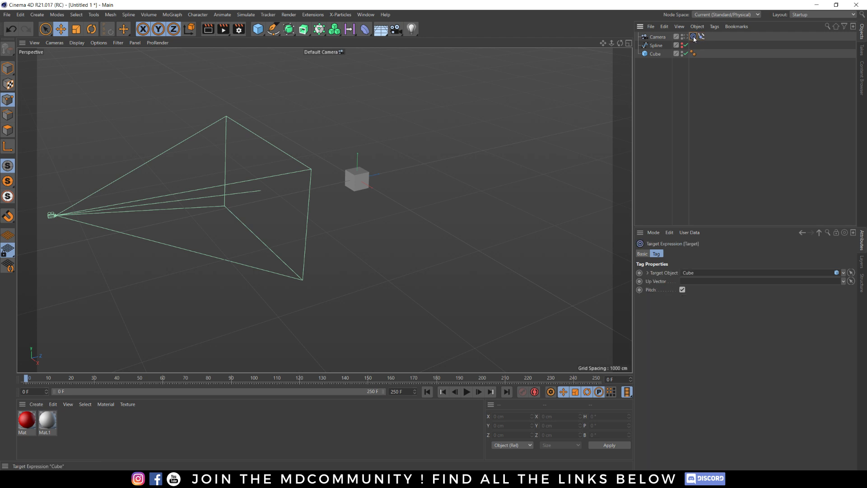
{"action": "left_click", "coordinate": [656, 45]}
{"action": "key", "text": "Delete"}
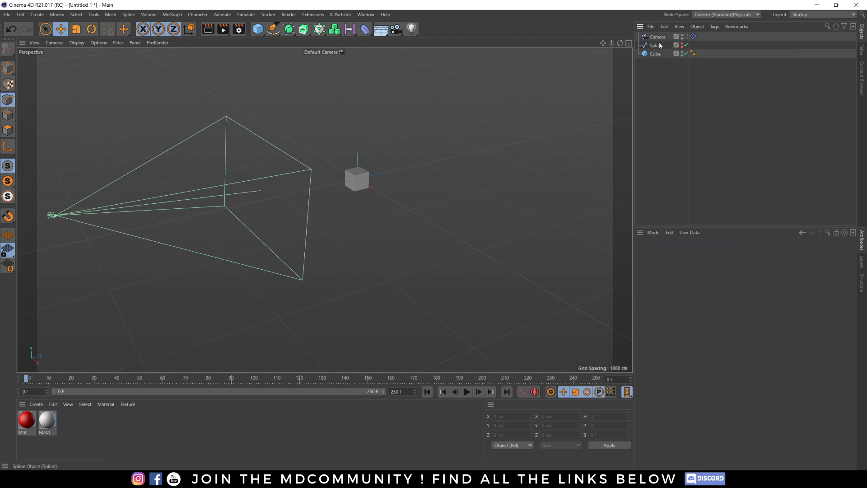
Place a copy of the cube above and away from the original and apply the red Mat material to it.
{"action": "left_click", "coordinate": [357, 179]}
{"action": "left_click_drag", "start_coordinate": [364, 185], "coordinate": [520, 165], "text": "ctrl"}
{"action": "left_click_drag", "start_coordinate": [479, 129], "coordinate": [485, 54]}
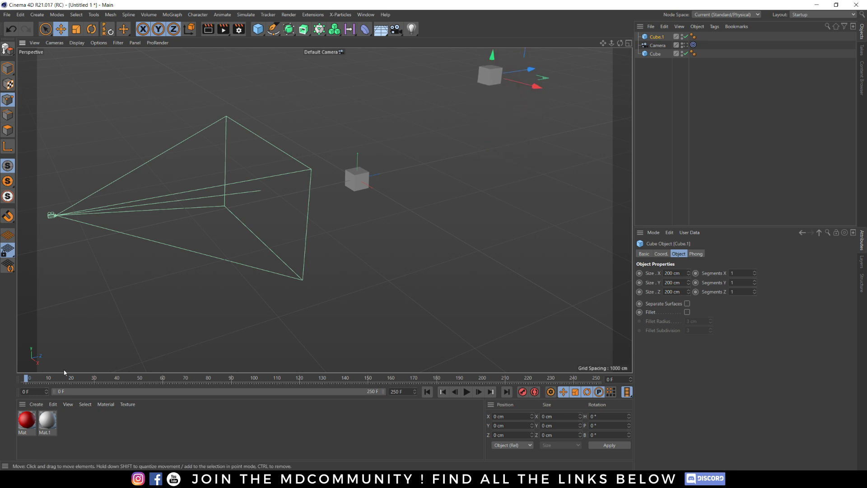
{"action": "left_click_drag", "start_coordinate": [507, 89], "coordinate": [490, 75]}
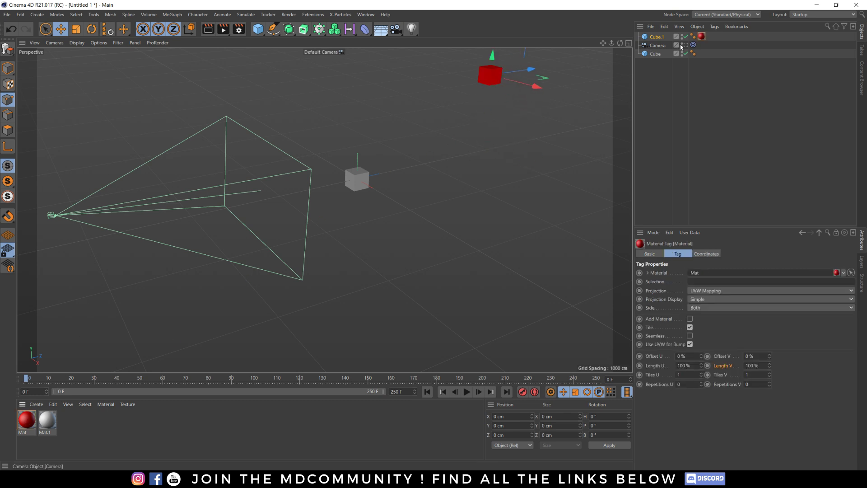
Move the camera to the start of the object list, look through it and orbit around the targeted grey cube.
{"action": "left_click_drag", "start_coordinate": [653, 46], "coordinate": [657, 34]}
{"action": "left_click", "coordinate": [693, 37]}
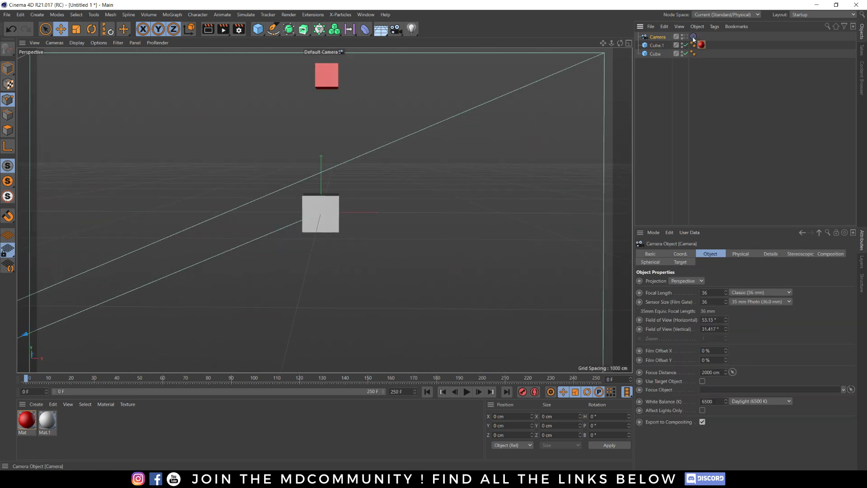
{"action": "left_click", "coordinate": [693, 36]}
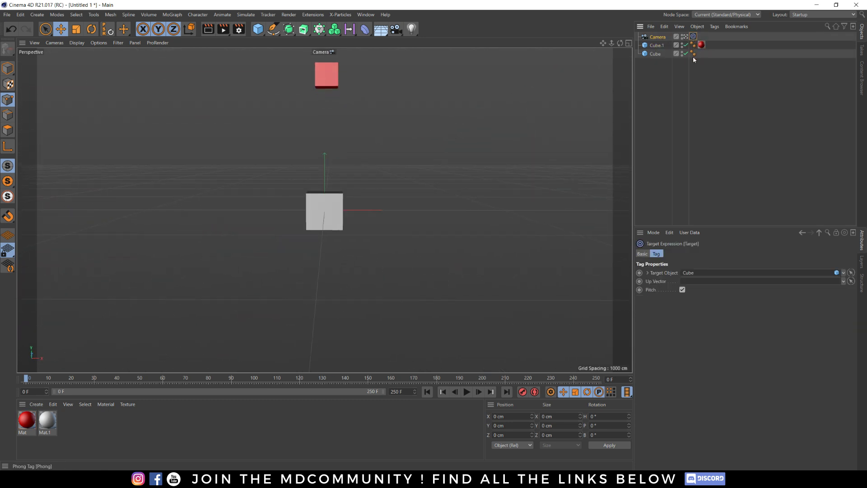
{"action": "left_click_drag", "start_coordinate": [650, 56], "coordinate": [703, 253]}
{"action": "left_click_drag", "start_coordinate": [328, 218], "coordinate": [315, 185], "text": "alt"}
{"action": "right_click_drag", "start_coordinate": [315, 185], "coordinate": [355, 200], "text": "alt"}
{"action": "left_click_drag", "start_coordinate": [355, 200], "coordinate": [352, 155], "text": "alt"}
Set the Target Object of the camera's Target tag to Cube.1 and orbit around the red cube.
{"action": "left_click_drag", "start_coordinate": [657, 48], "coordinate": [733, 214]}
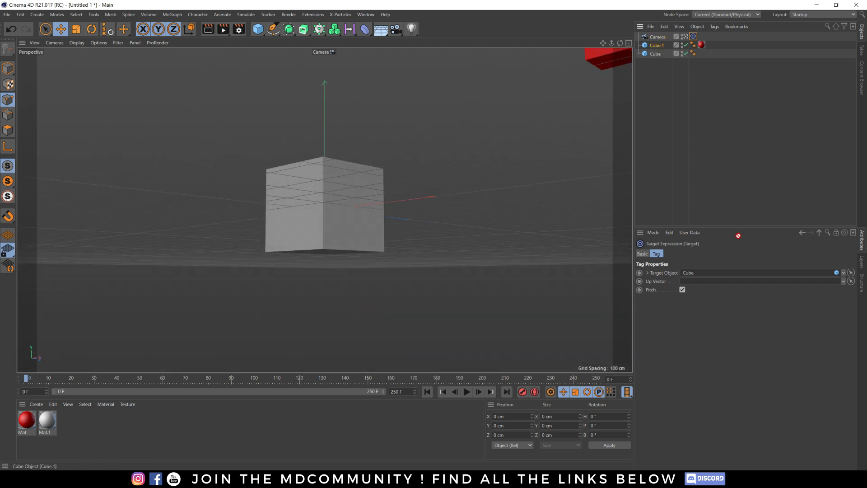
{"action": "left_click_drag", "start_coordinate": [698, 279], "coordinate": [695, 273]}
{"action": "left_click_drag", "start_coordinate": [306, 217], "coordinate": [245, 250], "text": "alt"}
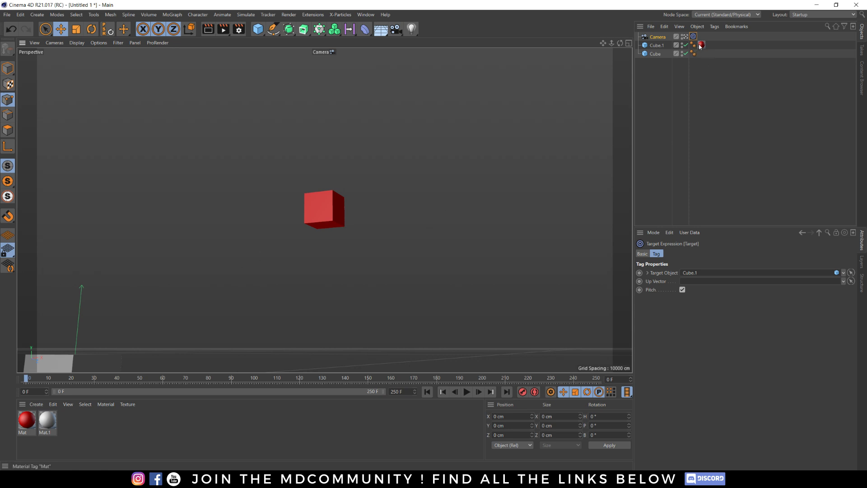
Add a Null object and set it as the Target Object of the camera's Target tag.
{"action": "left_click", "coordinate": [257, 32]}
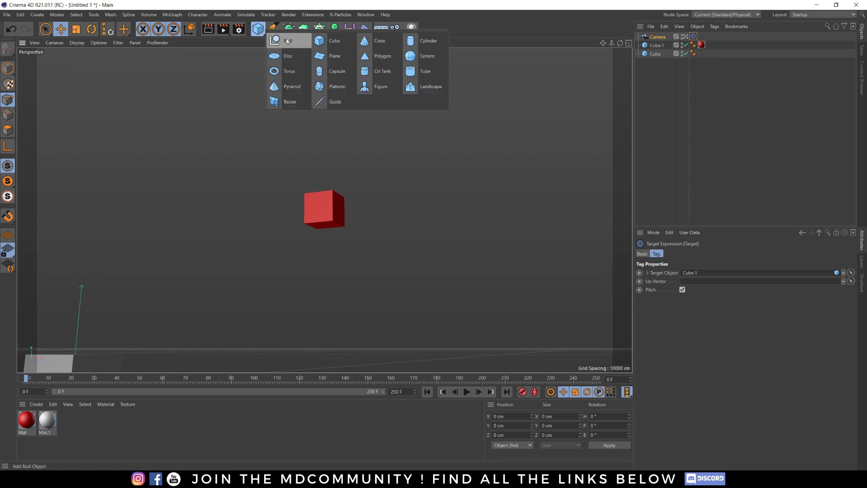
{"action": "left_click", "coordinate": [287, 40]}
{"action": "left_click", "coordinate": [693, 44]}
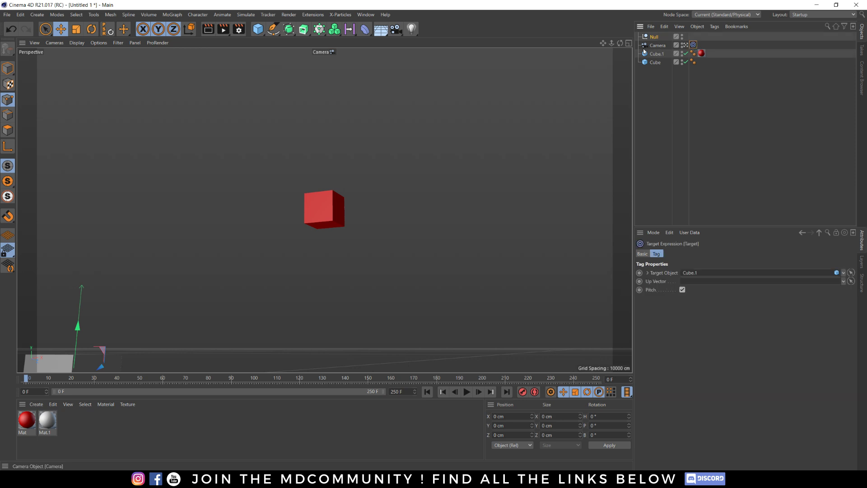
{"action": "left_click_drag", "start_coordinate": [701, 265], "coordinate": [702, 273]}
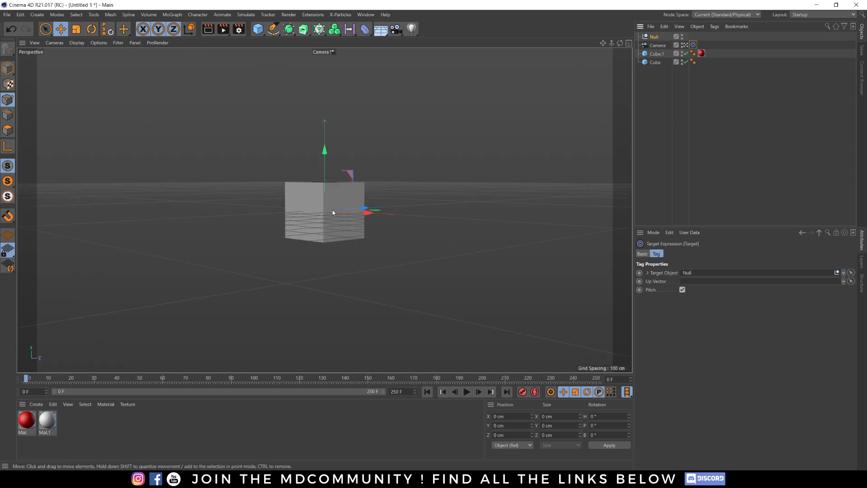
{"action": "left_click_drag", "start_coordinate": [327, 201], "coordinate": [576, 187], "text": "alt"}
Raise the Null about 900 cm to the red cube's height and orbit the camera around it.
{"action": "left_click_drag", "start_coordinate": [324, 151], "coordinate": [318, 55]}
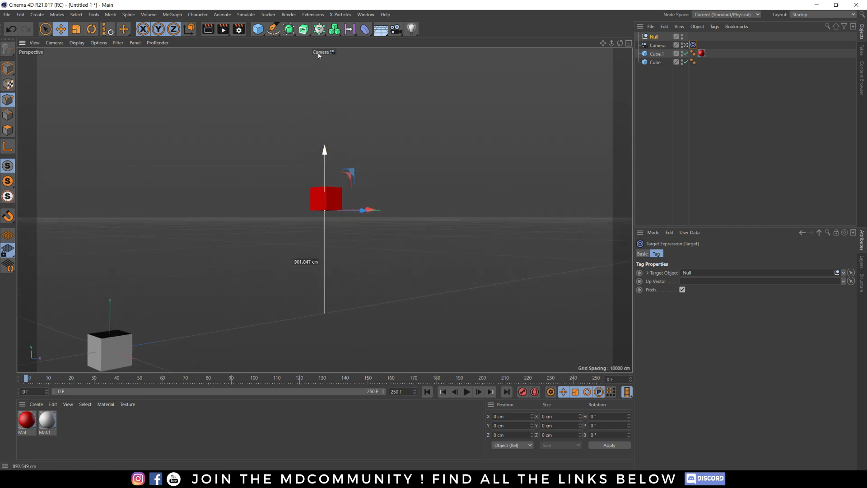
{"action": "scroll", "coordinate": [524, 253], "scroll_direction": "up", "scroll_amount": 5}
{"action": "left_click_drag", "start_coordinate": [524, 252], "coordinate": [234, 230], "text": "alt"}
{"action": "right_click_drag", "start_coordinate": [234, 230], "coordinate": [292, 239], "text": "alt"}
{"action": "left_click_drag", "start_coordinate": [292, 239], "coordinate": [176, 246], "text": "alt"}
{"action": "right_click_drag", "start_coordinate": [271, 235], "coordinate": [353, 198], "text": "alt"}
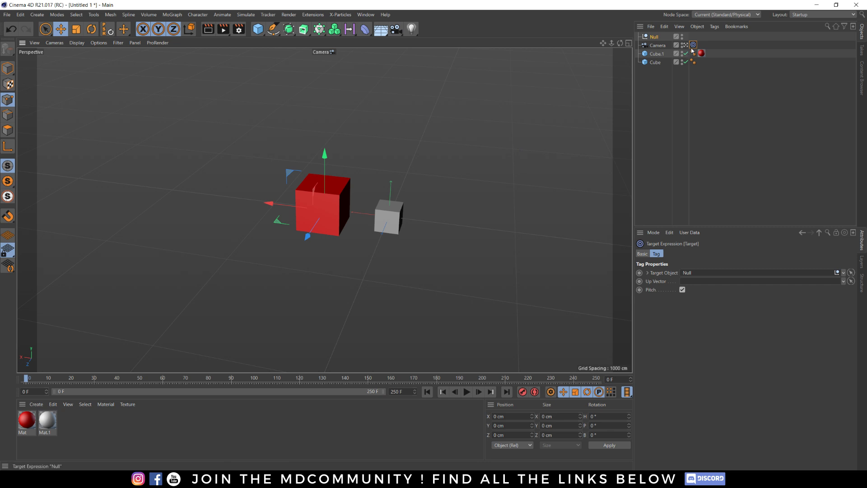
Delete the Null and the camera's Target tag.
{"action": "left_click", "coordinate": [654, 37]}
{"action": "key", "text": "Delete"}
{"action": "left_click", "coordinate": [693, 38]}
{"action": "key", "text": "Delete"}
Add a Constraint rigging tag to the camera and enable its Aim constraint.
{"action": "right_click", "coordinate": [659, 38]}
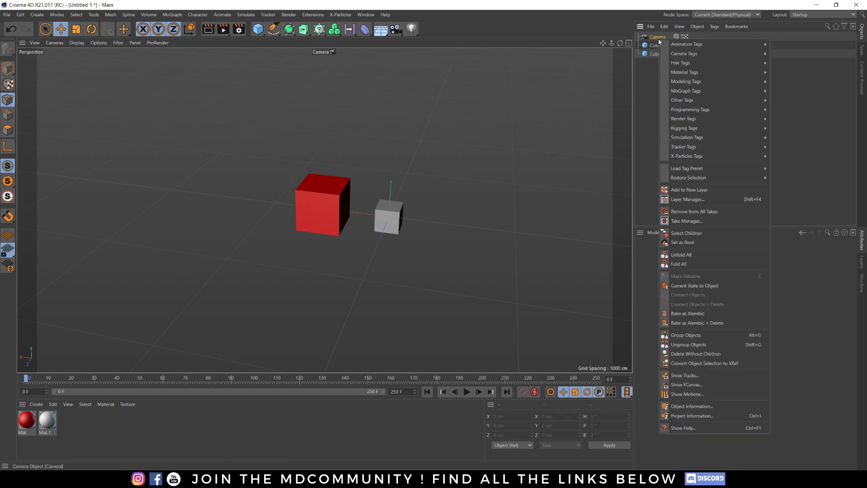
{"action": "mouse_move", "coordinate": [698, 130]}
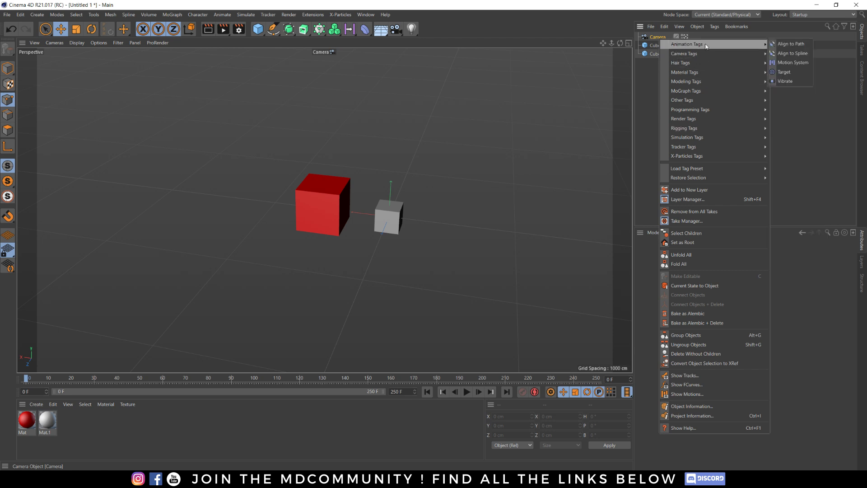
{"action": "mouse_move", "coordinate": [715, 131]}
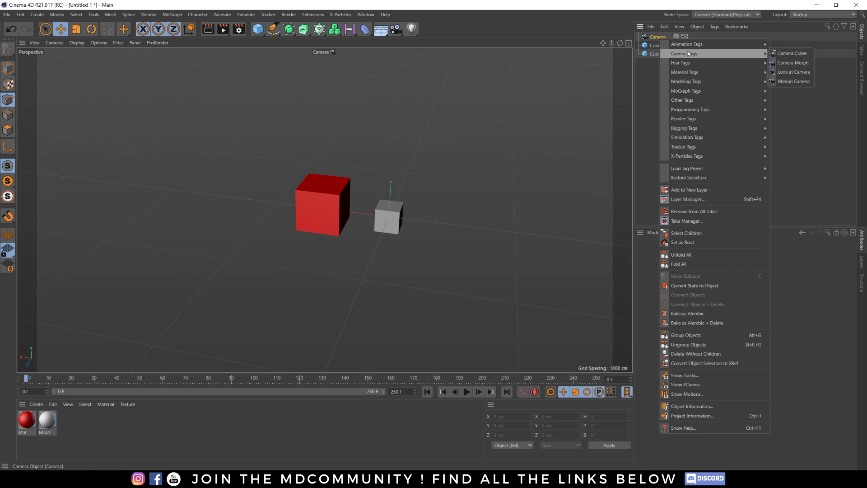
{"action": "left_click", "coordinate": [652, 40]}
{"action": "right_click", "coordinate": [653, 42]}
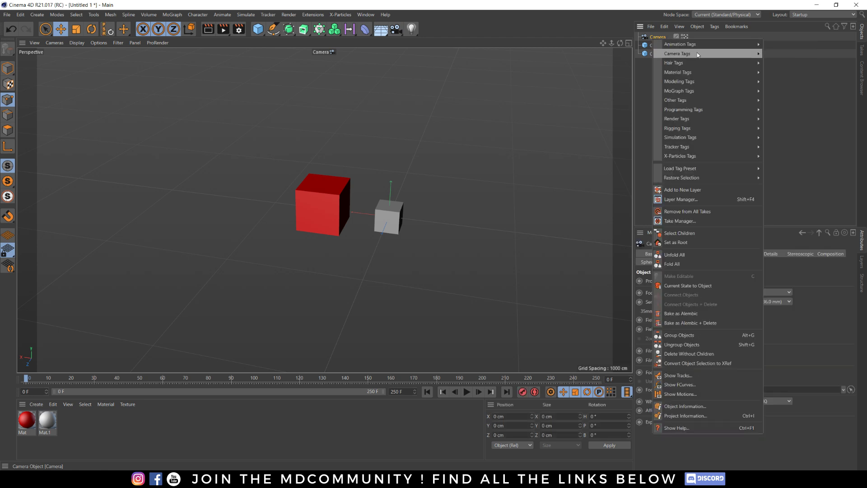
{"action": "mouse_move", "coordinate": [696, 103]}
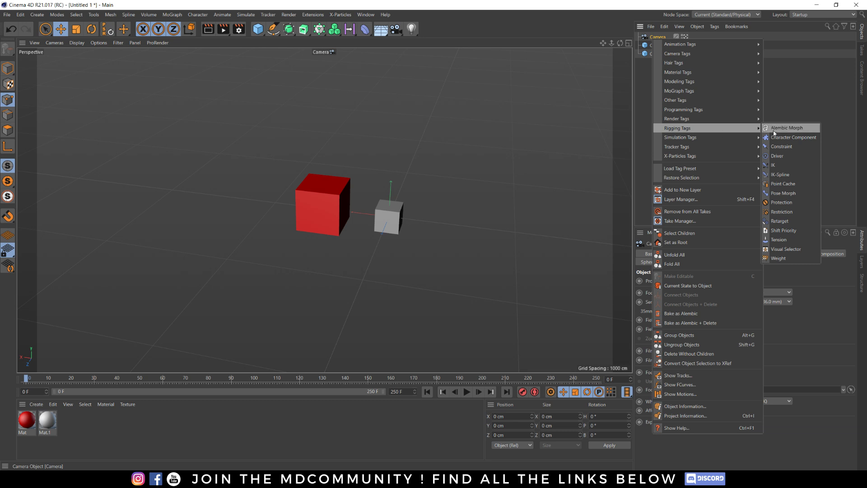
{"action": "left_click", "coordinate": [781, 146]}
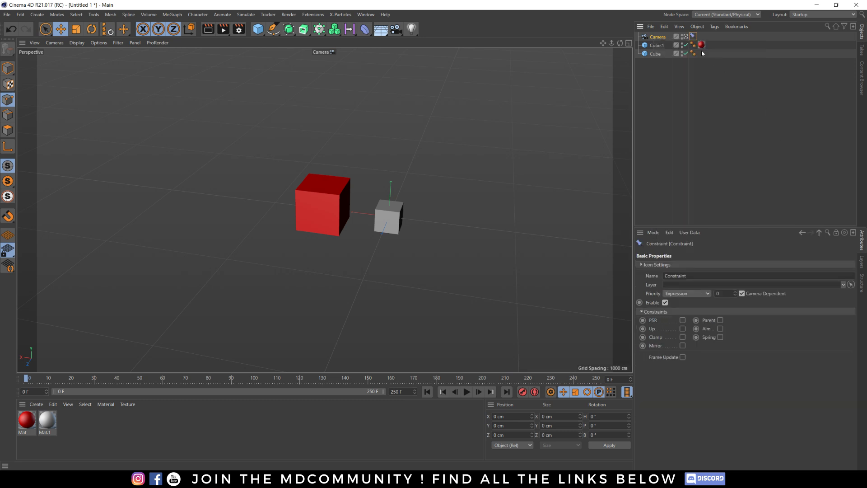
{"action": "left_click", "coordinate": [719, 328]}
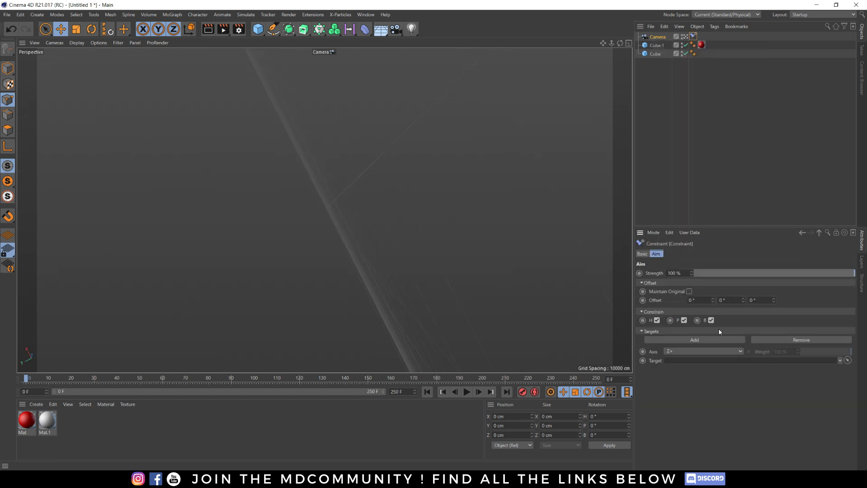
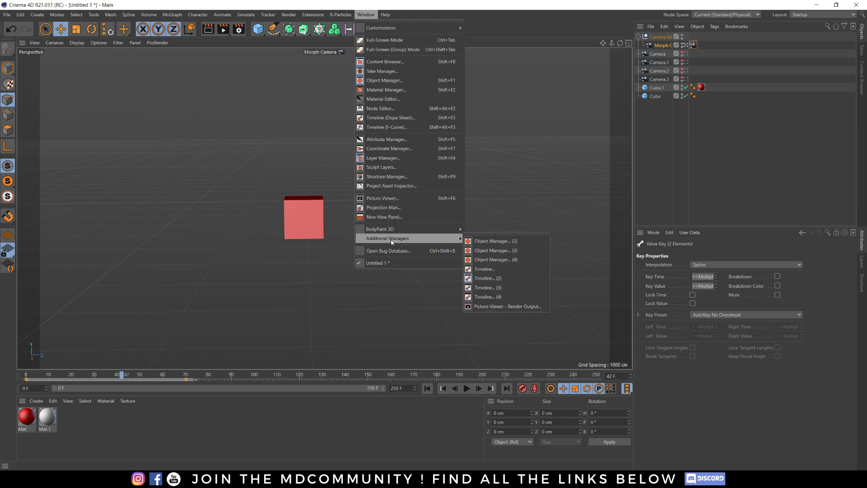
Open the F-curve timeline, examine the full Camera Morph Blend curve, close it and return the animation to frame 0.
{"action": "left_click", "coordinate": [440, 127]}
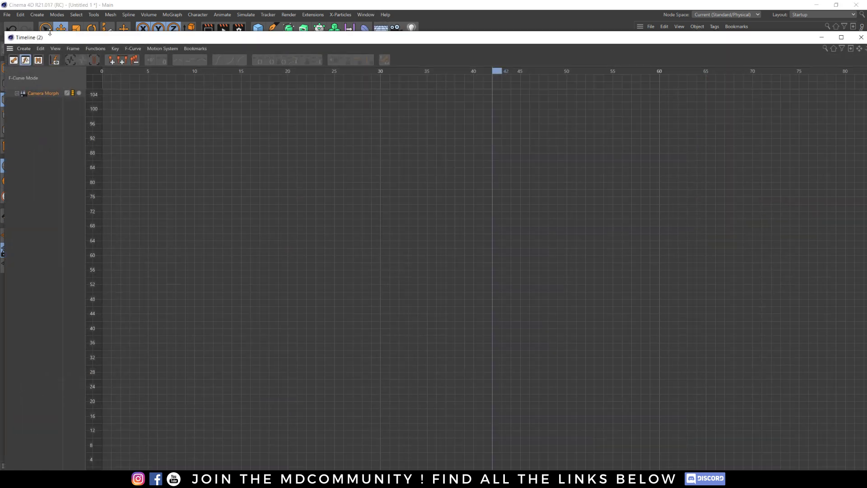
{"action": "left_click", "coordinate": [18, 93]}
{"action": "left_click", "coordinate": [44, 94]}
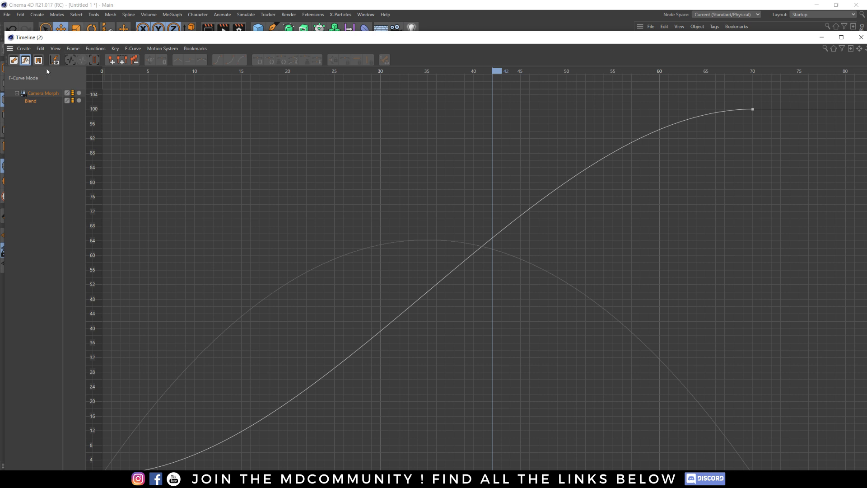
{"action": "left_click", "coordinate": [71, 59]}
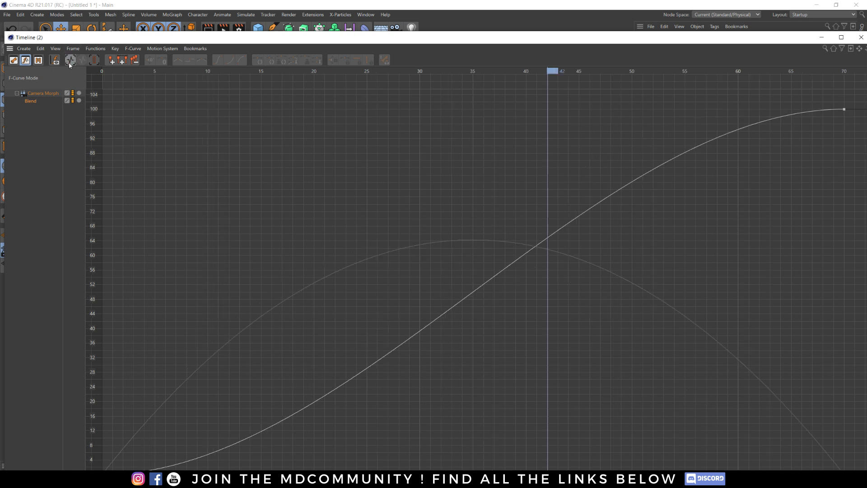
{"action": "double_click", "coordinate": [585, 40]}
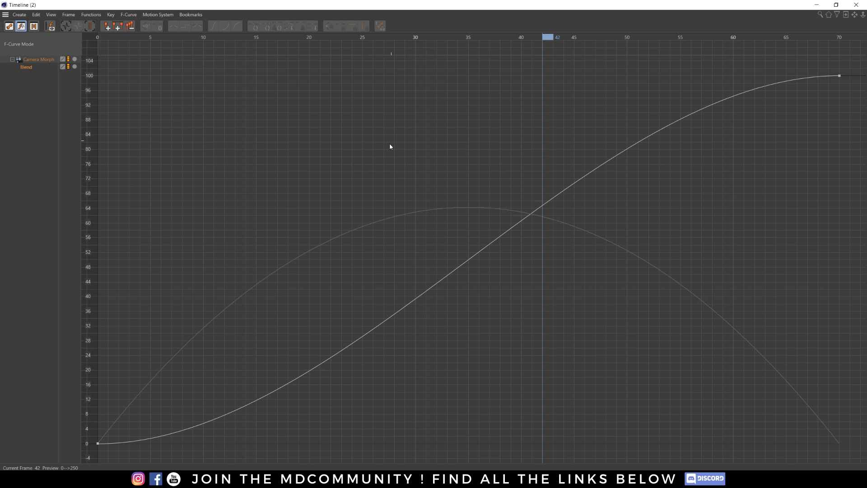
{"action": "mouse_move", "coordinate": [426, 6]}
{"action": "left_mouse_down"}
{"action": "mouse_move", "coordinate": [411, 58]}
{"action": "mouse_move", "coordinate": [426, 110]}
{"action": "mouse_move", "coordinate": [477, 133]}
{"action": "mouse_move", "coordinate": [418, 3]}
{"action": "left_mouse_up"}
{"action": "left_click", "coordinate": [856, 5]}
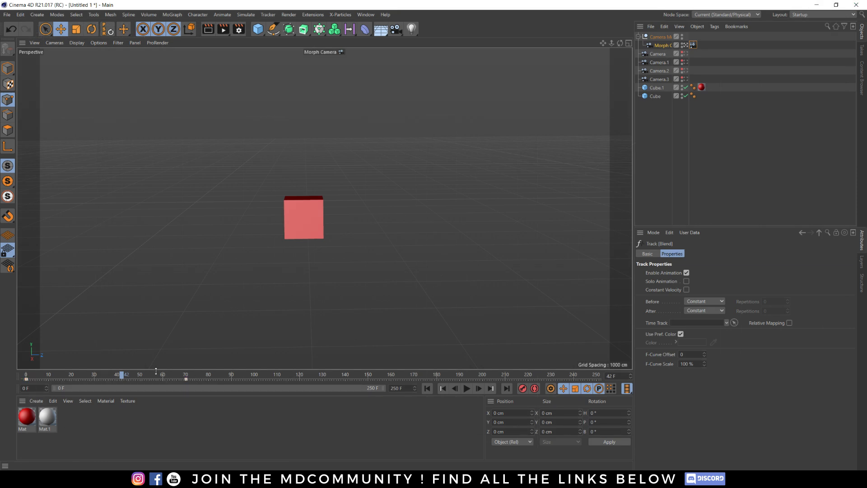
{"action": "left_click_drag", "start_coordinate": [128, 376], "coordinate": [10, 386]}
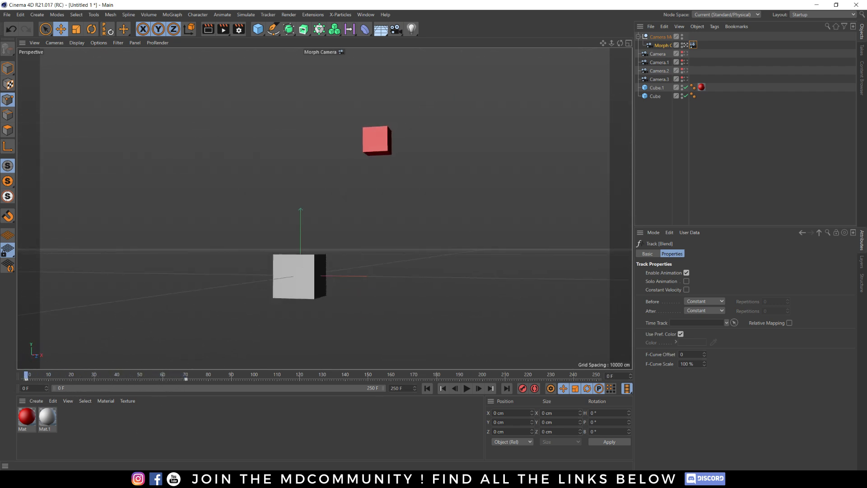
Switch to YouTube in the web browser and search for "eyedesyn".
{"action": "left_click", "coordinate": [112, 443]}
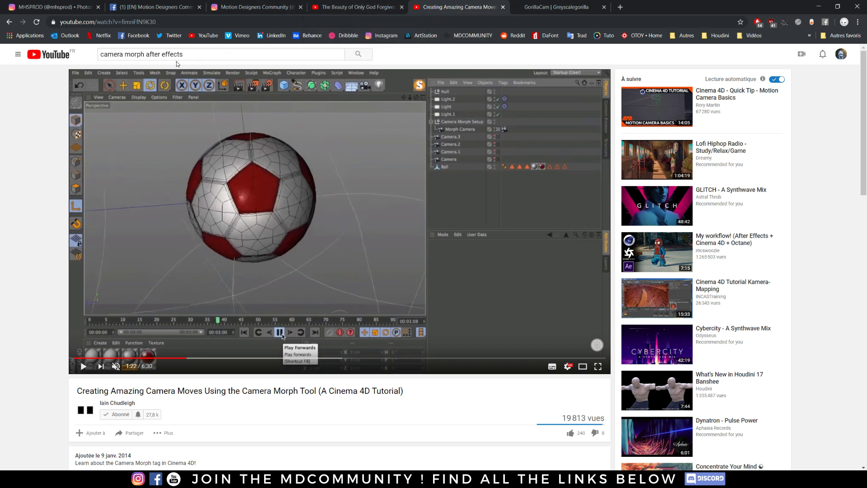
{"action": "left_click_drag", "start_coordinate": [183, 54], "coordinate": [85, 54]}
{"action": "type", "text": "eyed"}
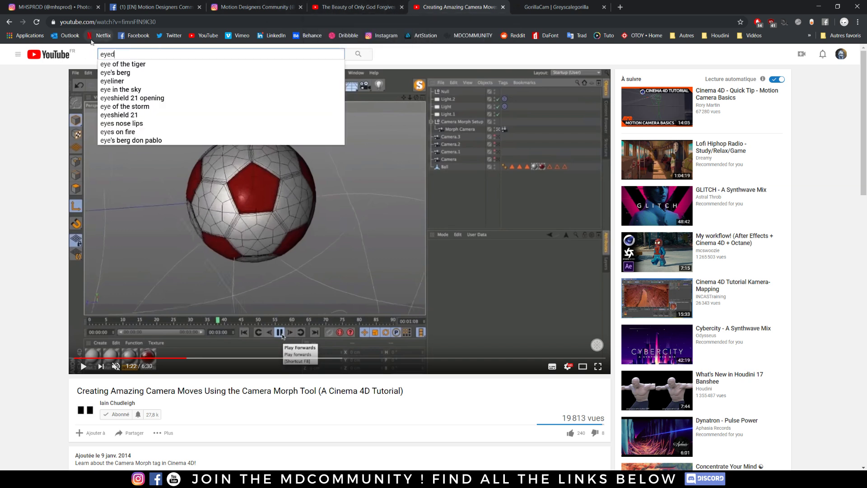
{"action": "type", "text": "esyn"}
{"action": "key", "text": "Return"}
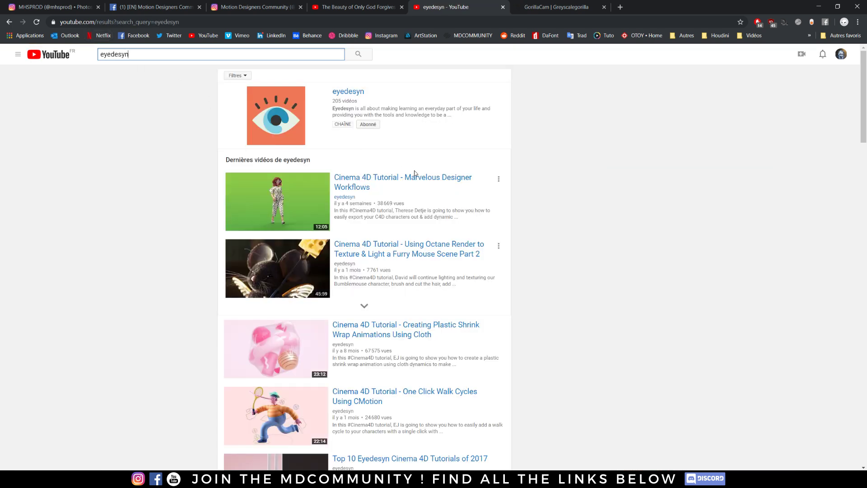
Refine the search to "eyedesyn time" and open the video "Cinema 4D Tutorial - Time Remapping Animations the Easy Way".
{"action": "scroll", "coordinate": [415, 174], "scroll_direction": "down", "scroll_amount": 4}
{"action": "scroll", "coordinate": [350, 139], "scroll_direction": "up", "scroll_amount": 4}
{"action": "type", "text": "time"}
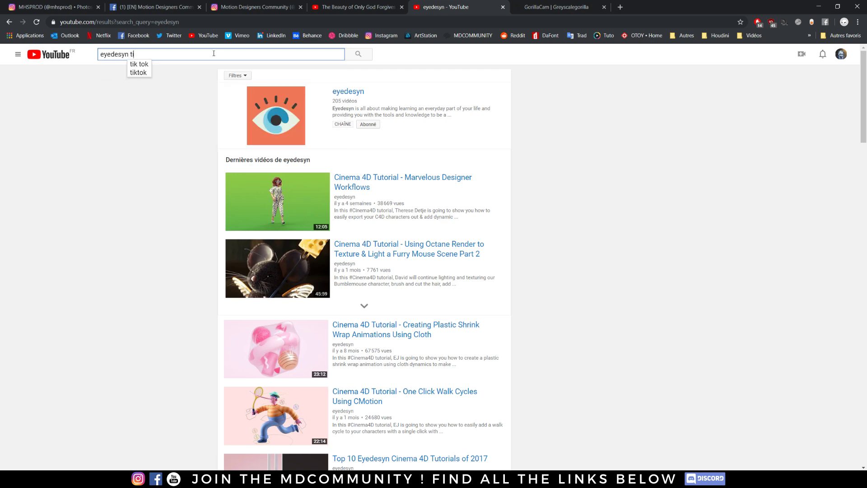
{"action": "key", "text": "Return"}
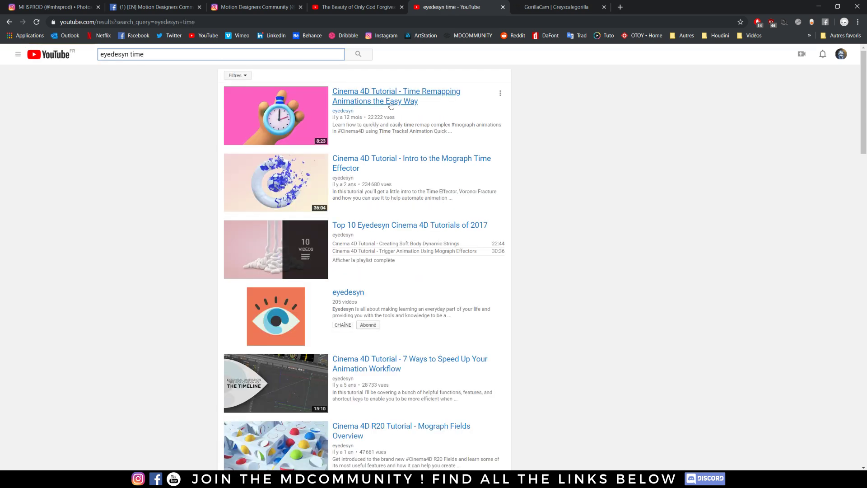
{"action": "left_click", "coordinate": [389, 101]}
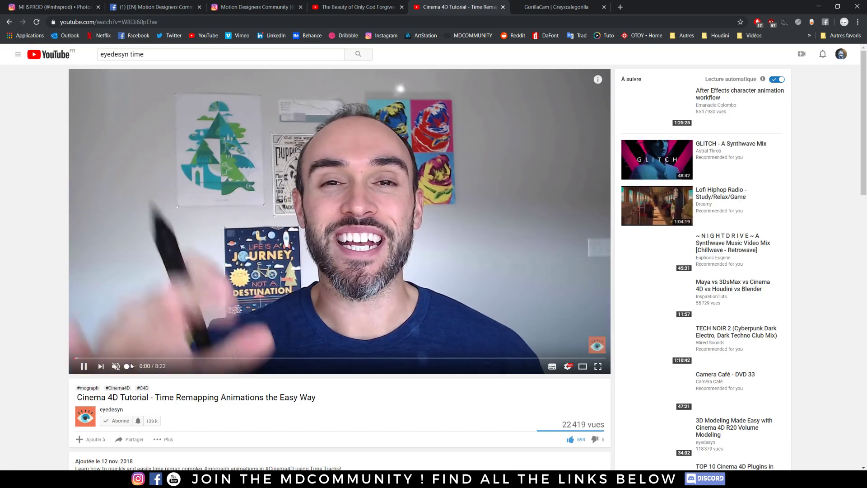
Skip ahead in the time remapping video to about 6:54, pause on the timeline demonstration and view the video's description.
{"action": "left_click_drag", "start_coordinate": [317, 398], "coordinate": [76, 398]}
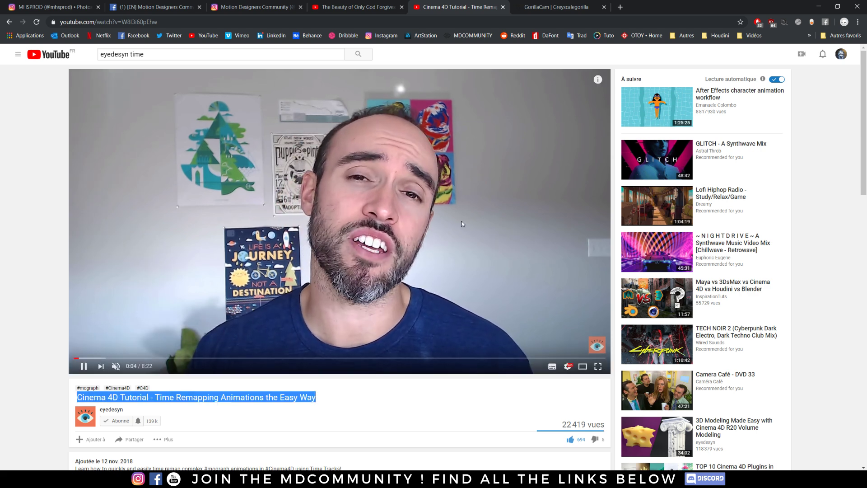
{"action": "left_click", "coordinate": [322, 357]}
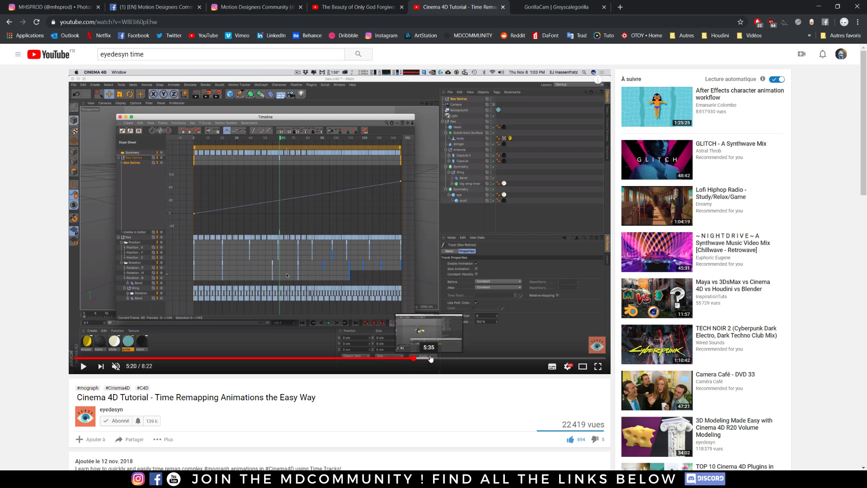
{"action": "left_click_drag", "start_coordinate": [435, 357], "coordinate": [513, 359]}
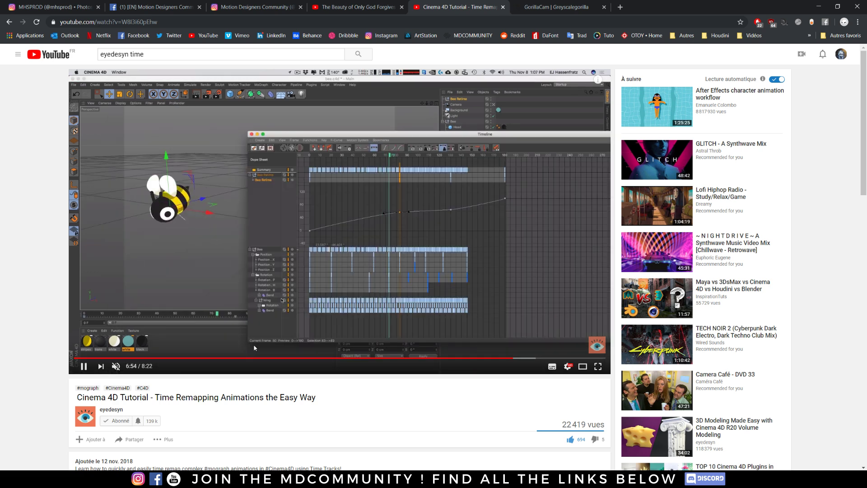
{"action": "left_click", "coordinate": [84, 366]}
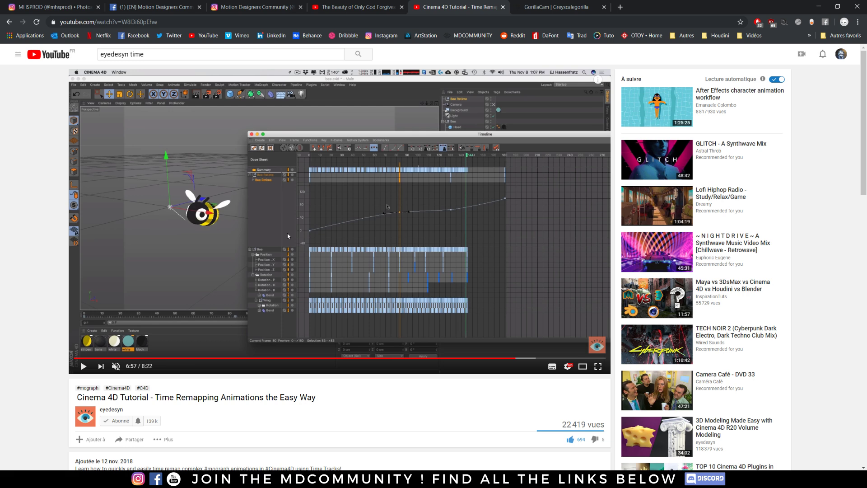
{"action": "scroll", "coordinate": [269, 234], "scroll_direction": "down", "scroll_amount": 1}
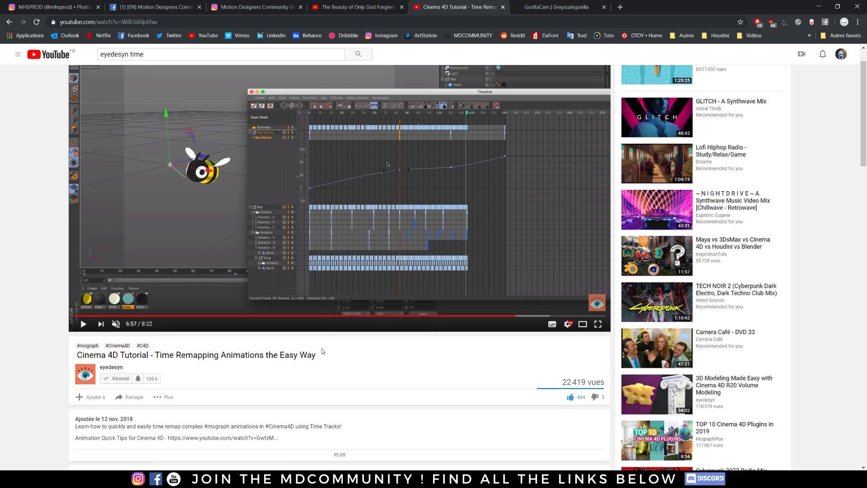
Open the eyedesyn channel and browse its list of uploaded videos.
{"action": "left_click", "coordinate": [112, 368]}
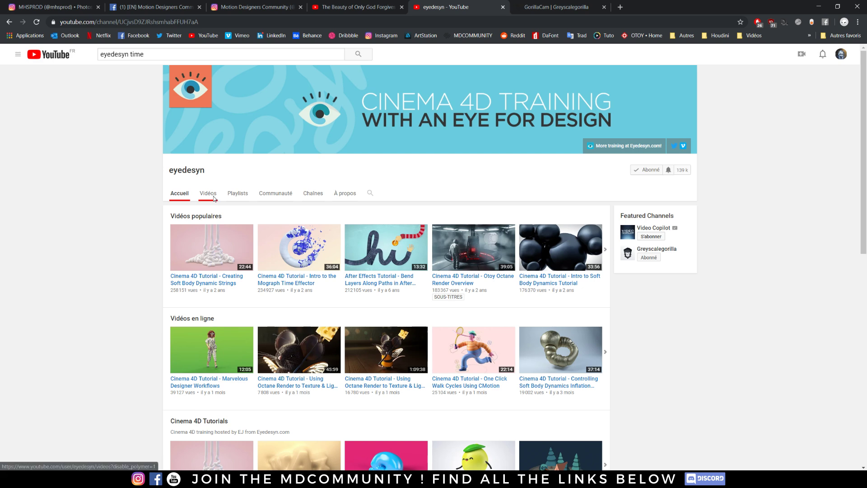
{"action": "left_click", "coordinate": [209, 194]}
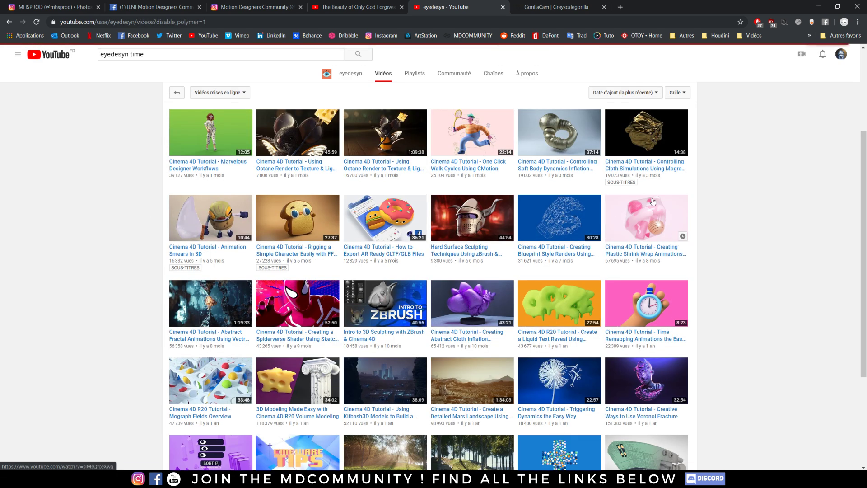
{"action": "scroll", "coordinate": [147, 208], "scroll_direction": "down", "scroll_amount": 3}
{"action": "scroll", "coordinate": [146, 207], "scroll_direction": "down", "scroll_amount": 1}
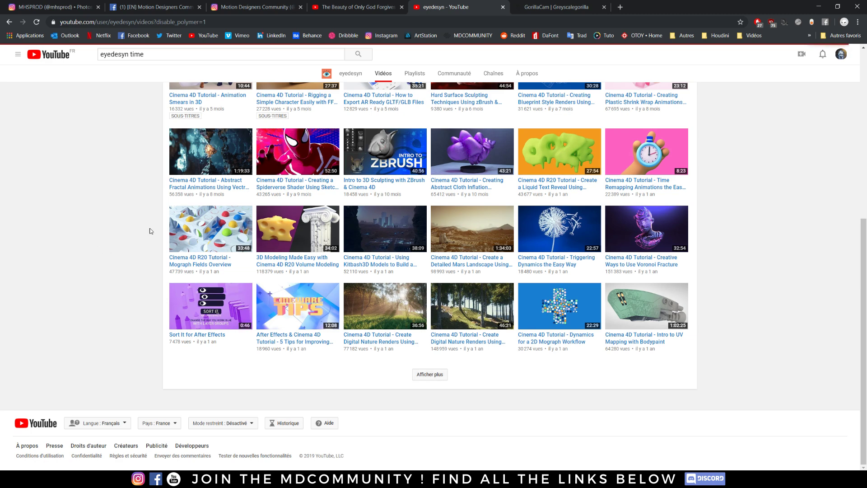
{"action": "scroll", "coordinate": [152, 254], "scroll_direction": "up", "scroll_amount": 5}
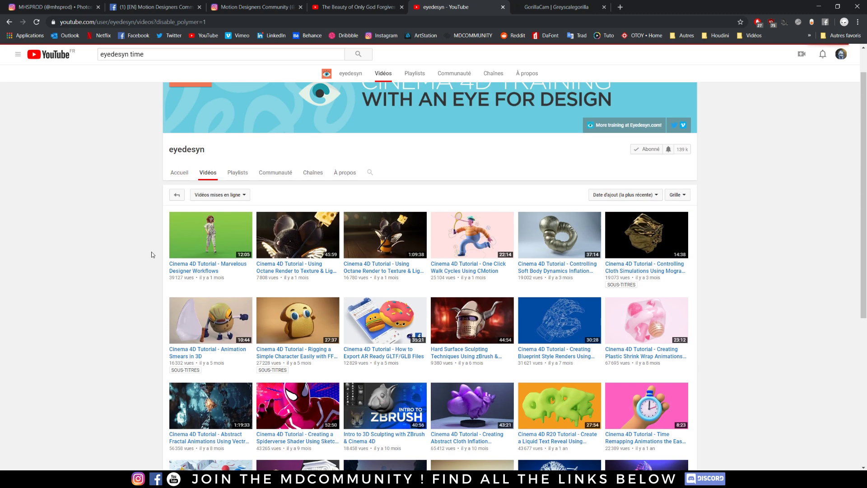
{"action": "scroll", "coordinate": [151, 254], "scroll_direction": "up", "scroll_amount": 1}
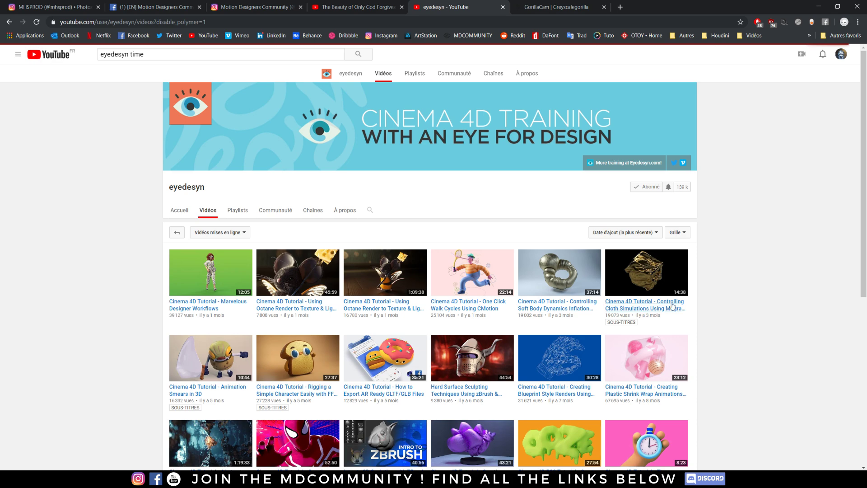
Switch back to Cinema 4D and delete the Camera Morph setup, all four cameras and the red cube.
{"action": "left_click", "coordinate": [810, 7]}
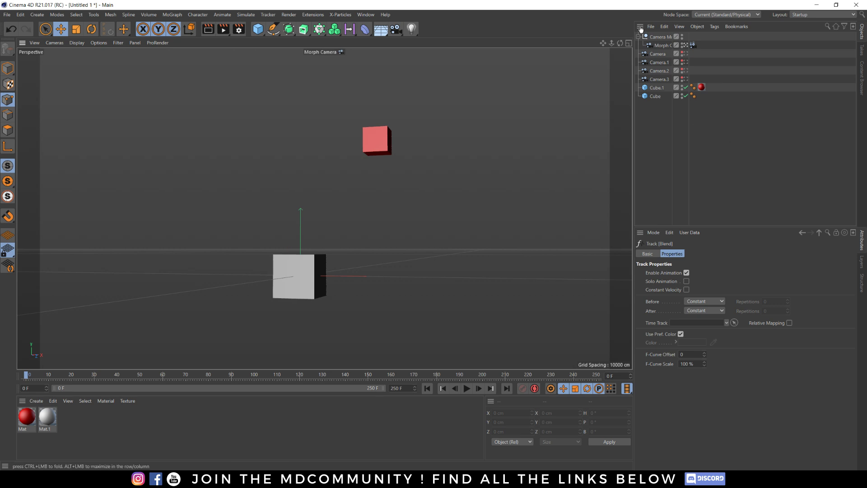
{"action": "left_click", "coordinate": [657, 37]}
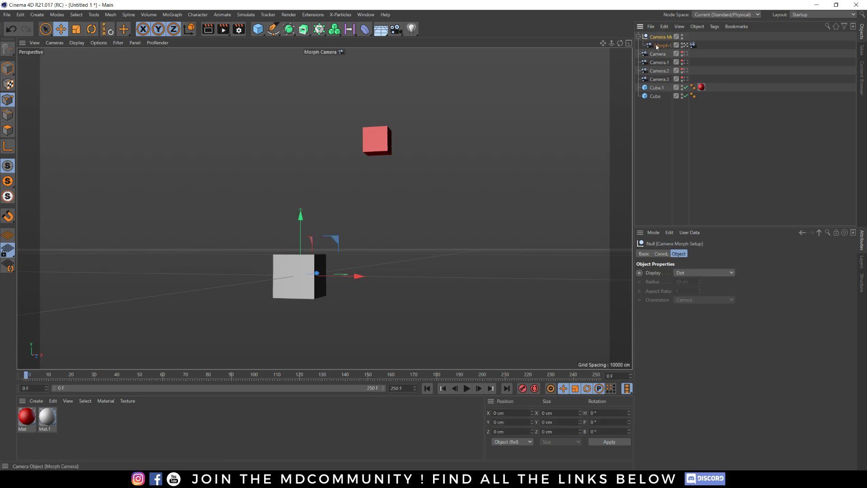
{"action": "left_click", "coordinate": [693, 45]}
{"action": "left_click", "coordinate": [659, 88]}
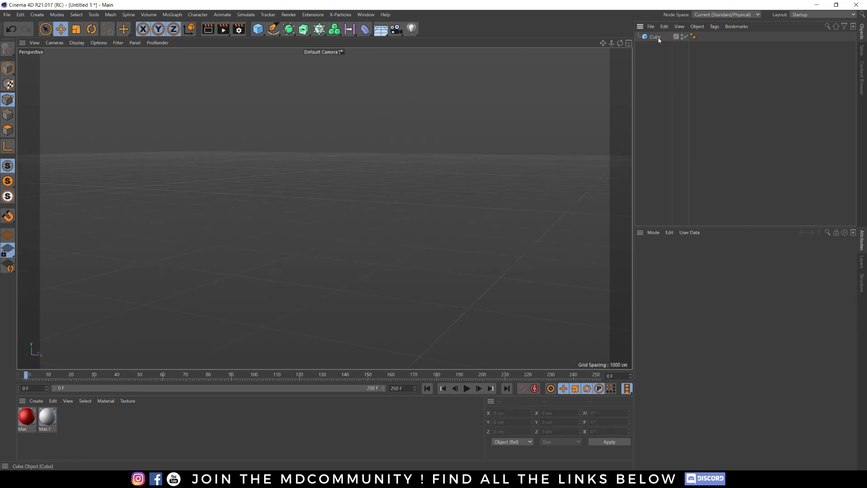
Set a P.Z position keyframe at 0 cm on the remaining cube at frame 0.
{"action": "left_click", "coordinate": [662, 37]}
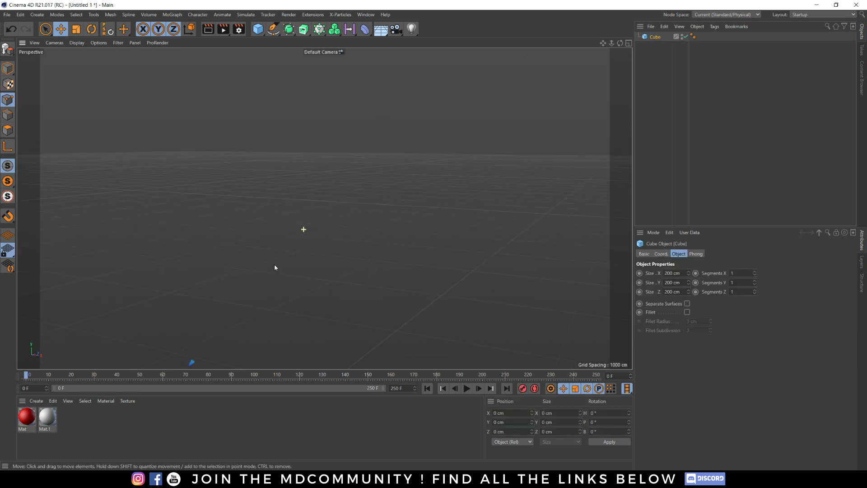
{"action": "left_click_drag", "start_coordinate": [275, 264], "coordinate": [260, 277], "text": "alt"}
{"action": "left_click_drag", "start_coordinate": [324, 207], "coordinate": [198, 330], "text": "alt"}
{"action": "middle_click_drag", "start_coordinate": [419, 225], "coordinate": [321, 253], "text": "alt"}
{"action": "right_click_drag", "start_coordinate": [338, 232], "coordinate": [267, 266], "text": "alt"}
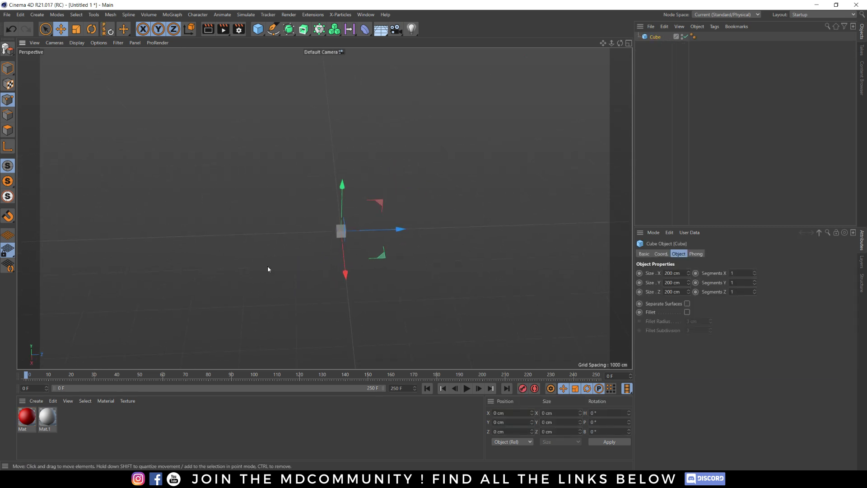
{"action": "left_click_drag", "start_coordinate": [267, 267], "coordinate": [300, 287], "text": "alt"}
{"action": "middle_click_drag", "start_coordinate": [351, 228], "coordinate": [282, 256], "text": "alt"}
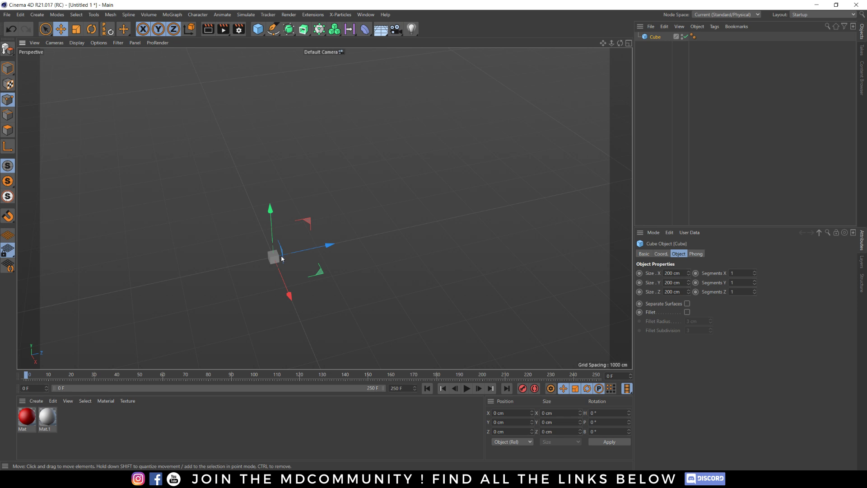
{"action": "left_click", "coordinate": [661, 254]}
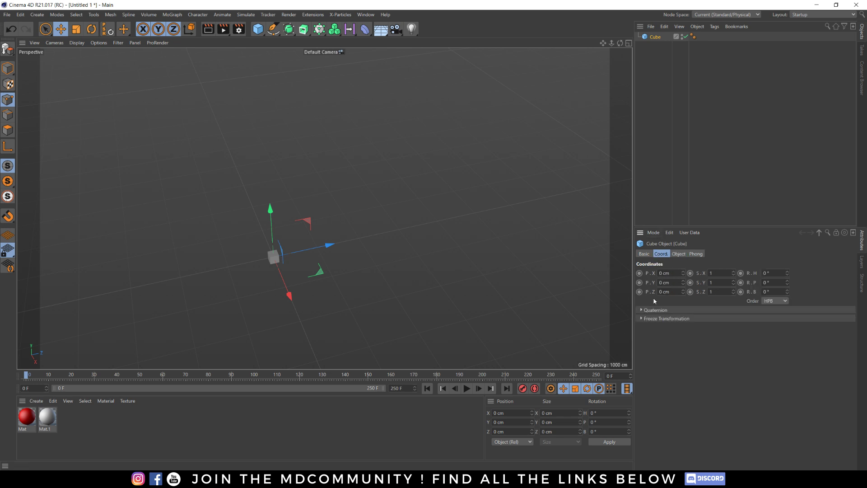
{"action": "left_click", "coordinate": [639, 292]}
At frame 50, move the cube about 9946 cm along Z and keyframe its P.Z position.
{"action": "left_click", "coordinate": [231, 376]}
{"action": "left_click_drag", "start_coordinate": [135, 386], "coordinate": [140, 389]}
{"action": "scroll", "coordinate": [336, 248], "scroll_direction": "down", "scroll_amount": 5}
{"action": "left_click_drag", "start_coordinate": [337, 246], "coordinate": [398, 260]}
{"action": "key", "text": "ctrl+z"}
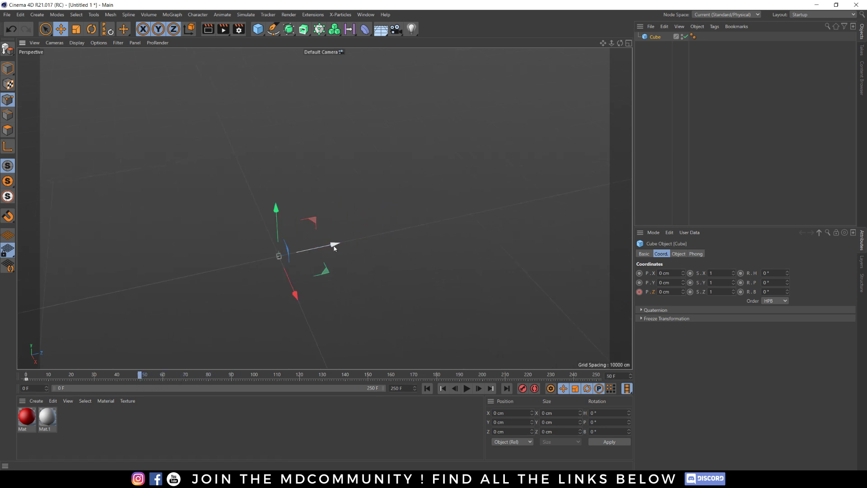
{"action": "left_click_drag", "start_coordinate": [334, 246], "coordinate": [522, 215]}
{"action": "left_click", "coordinate": [639, 291]}
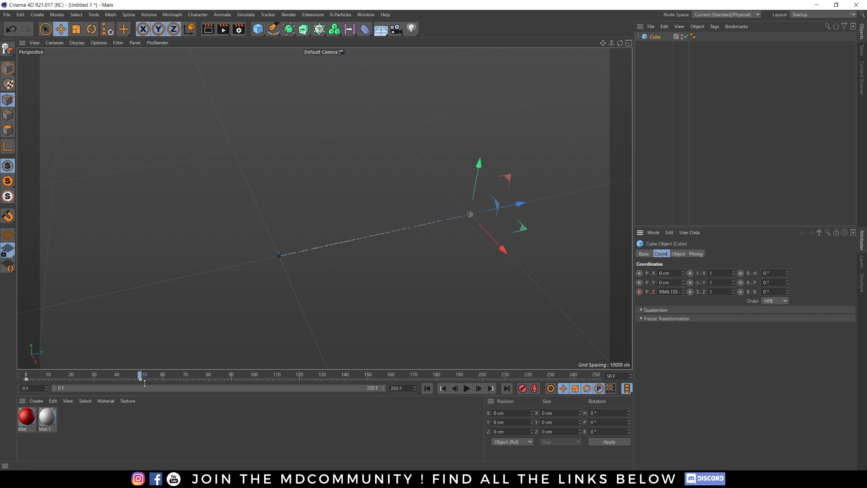
Set both of the cube's position keys to Linear interpolation and return the animation to frame 0.
{"action": "left_click_drag", "start_coordinate": [147, 380], "coordinate": [21, 379]}
{"action": "left_click", "coordinate": [714, 265]}
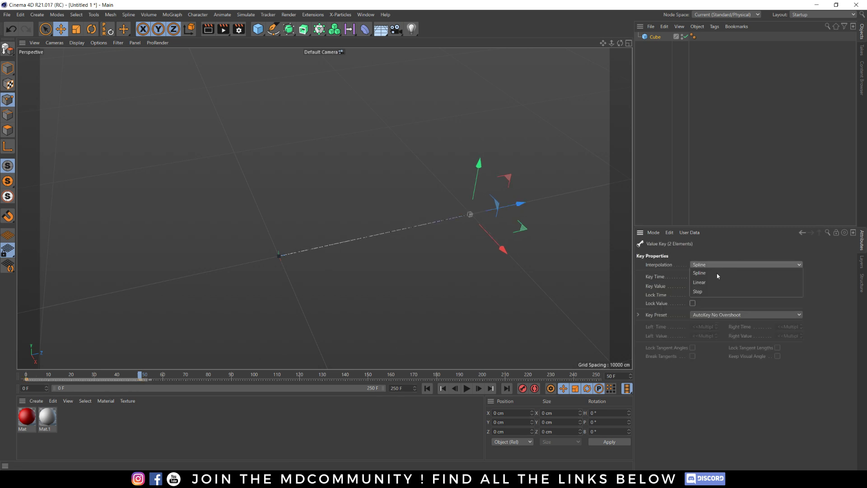
{"action": "left_click", "coordinate": [698, 285]}
{"action": "left_click", "coordinate": [157, 380]}
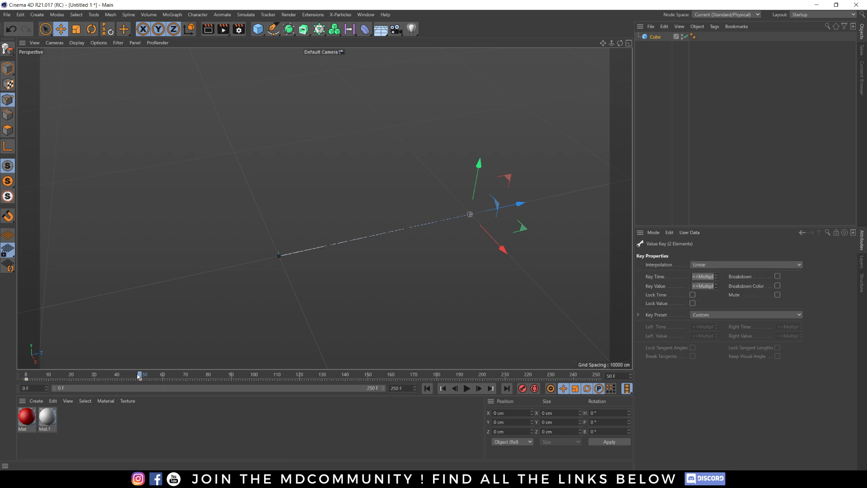
{"action": "left_click_drag", "start_coordinate": [140, 378], "coordinate": [25, 378]}
{"action": "right_click_drag", "start_coordinate": [403, 232], "coordinate": [442, 212], "text": "alt"}
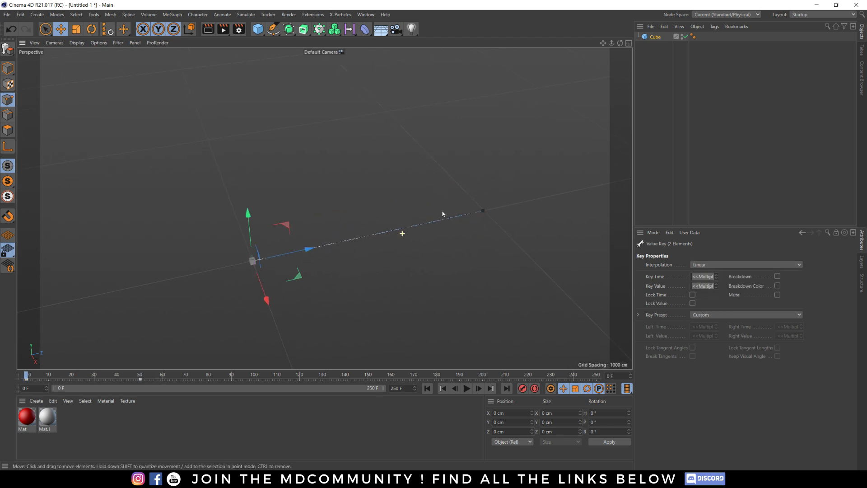
Add a null object to the scene and name it retime.
{"action": "left_click_drag", "start_coordinate": [443, 212], "coordinate": [422, 148], "text": "alt"}
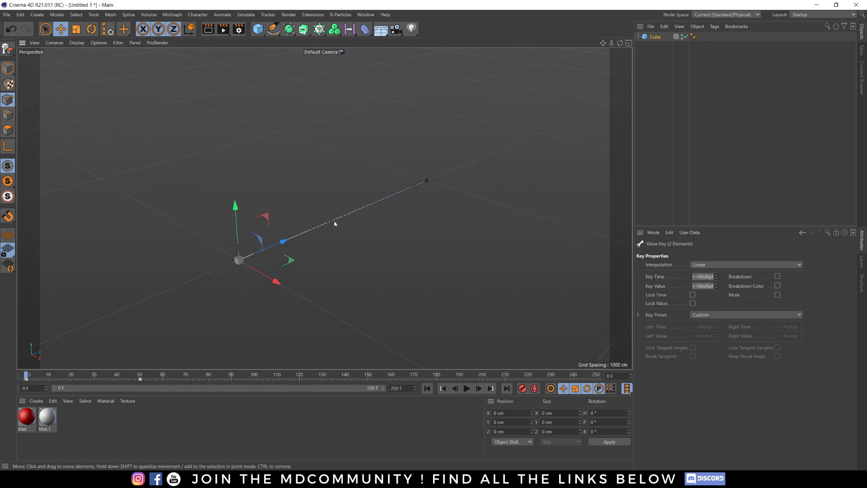
{"action": "scroll", "coordinate": [335, 224], "scroll_direction": "up", "scroll_amount": 3}
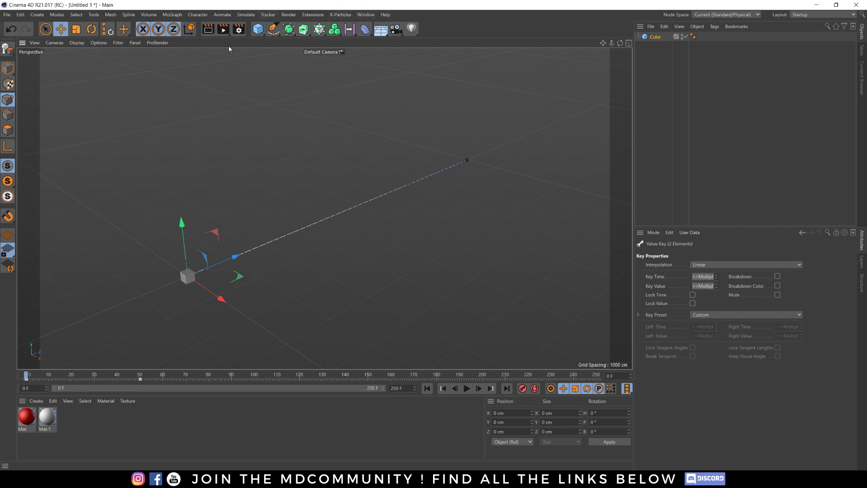
{"action": "left_click_drag", "start_coordinate": [258, 28], "coordinate": [275, 36]}
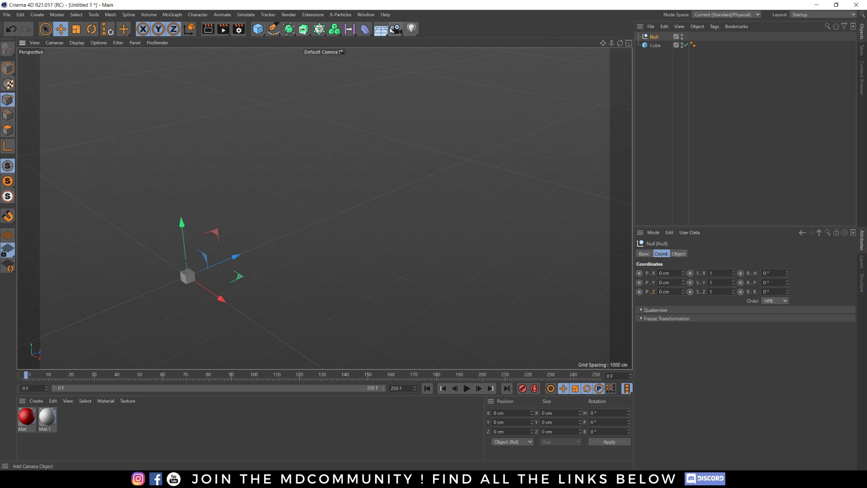
{"action": "double_click", "coordinate": [654, 36]}
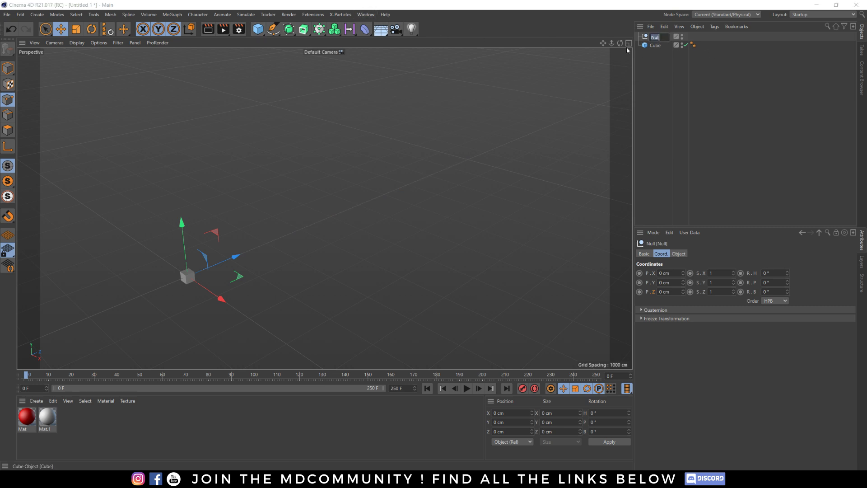
{"action": "type", "text": "retime"}
{"action": "key", "text": "Return"}
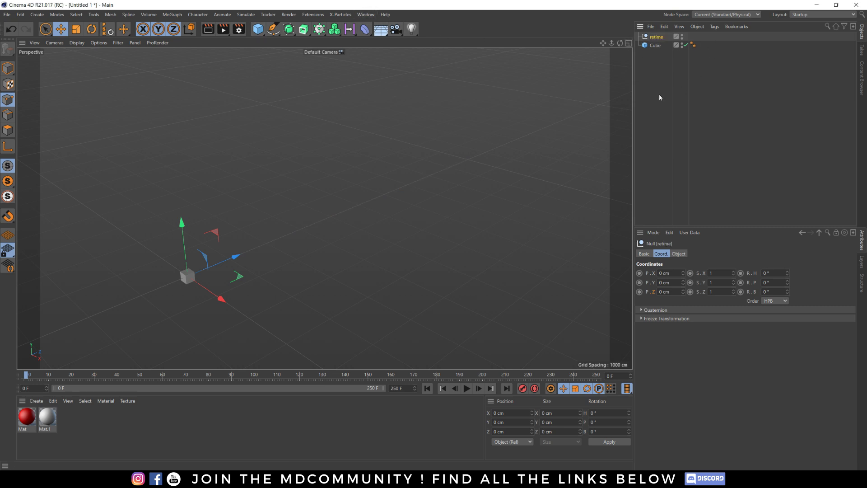
Open the Timeline Dope Sheet, add the cube to it and expand its Position . Z track with its curve.
{"action": "left_click", "coordinate": [366, 14]}
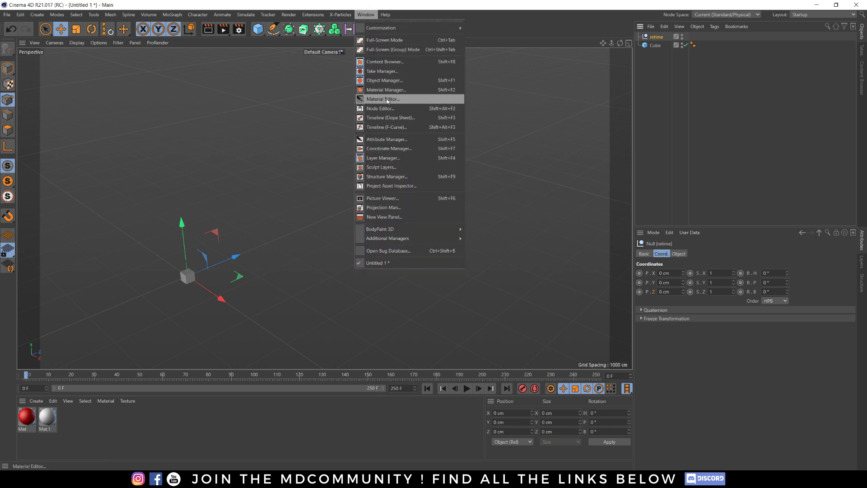
{"action": "left_click", "coordinate": [413, 118]}
{"action": "left_click_drag", "start_coordinate": [394, 10], "coordinate": [467, 149]}
{"action": "left_click_drag", "start_coordinate": [561, 152], "coordinate": [259, 66]}
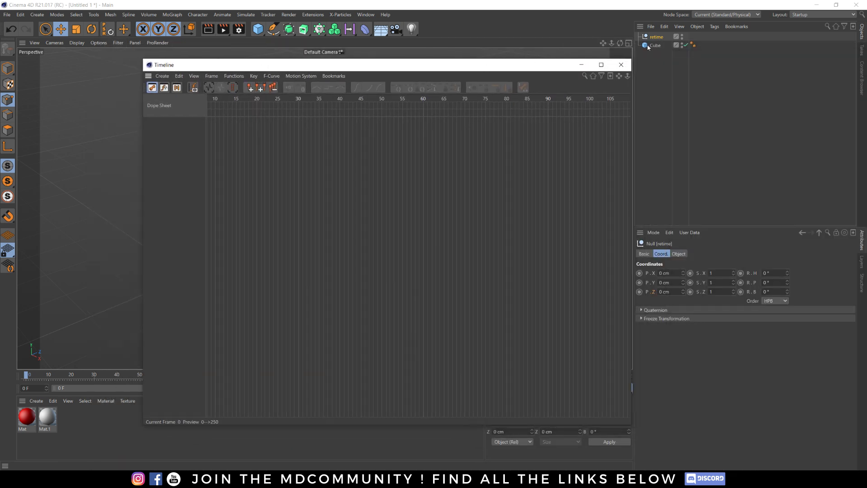
{"action": "left_click_drag", "start_coordinate": [174, 123], "coordinate": [167, 127]}
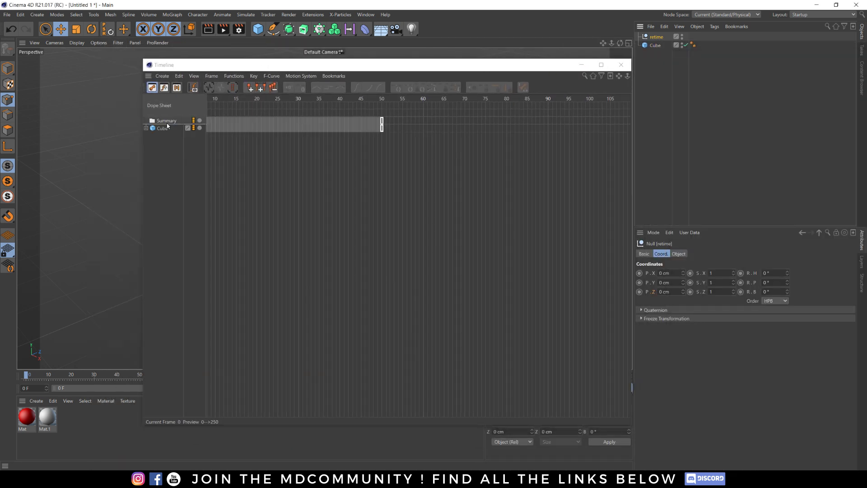
{"action": "left_click", "coordinate": [146, 128]}
{"action": "left_click", "coordinate": [150, 135]}
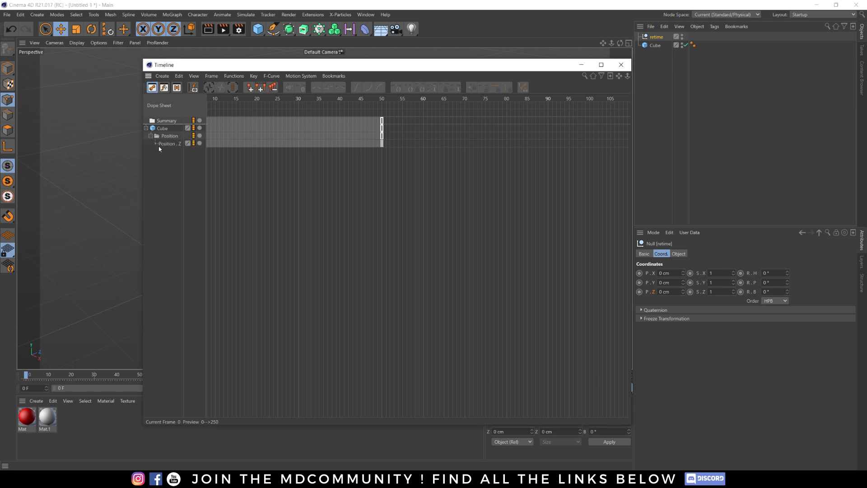
{"action": "left_click", "coordinate": [156, 143]}
Add the null to the Dope Sheet above the collapsed cube entry and rename it Retime.
{"action": "left_click", "coordinate": [653, 40]}
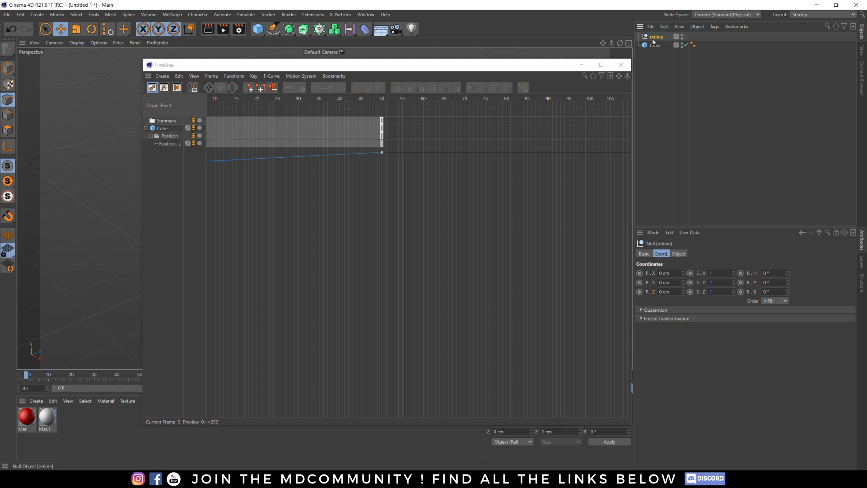
{"action": "left_click_drag", "start_coordinate": [153, 134], "coordinate": [161, 129]}
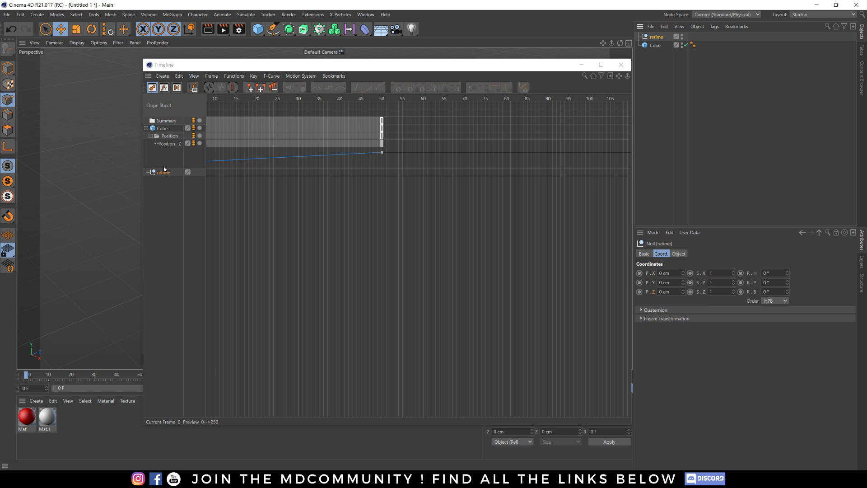
{"action": "left_click_drag", "start_coordinate": [164, 169], "coordinate": [158, 128]}
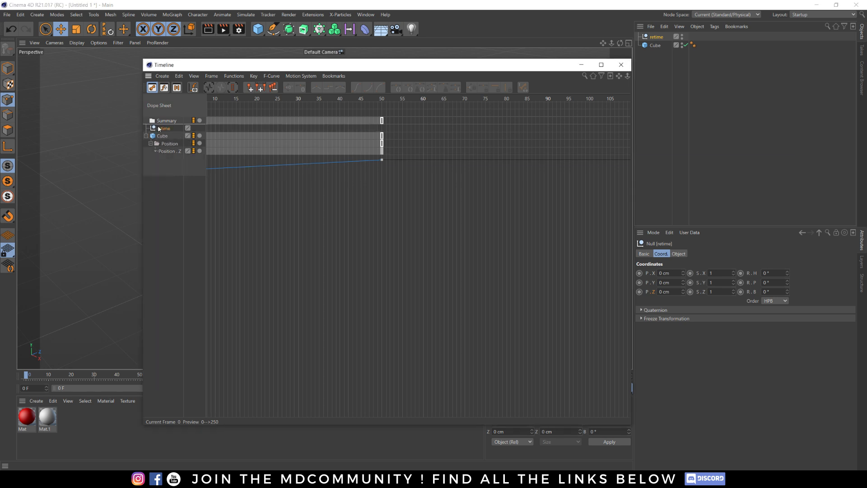
{"action": "left_click", "coordinate": [146, 136]}
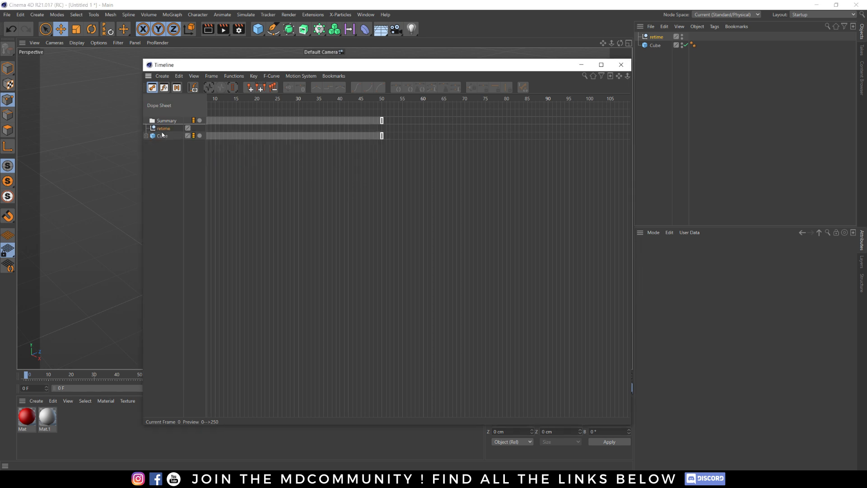
{"action": "double_click", "coordinate": [161, 129]}
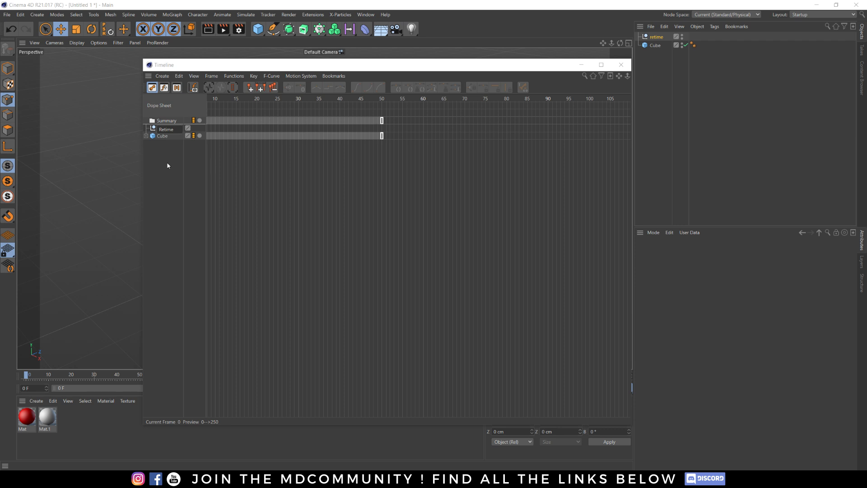
{"action": "key", "text": "Return"}
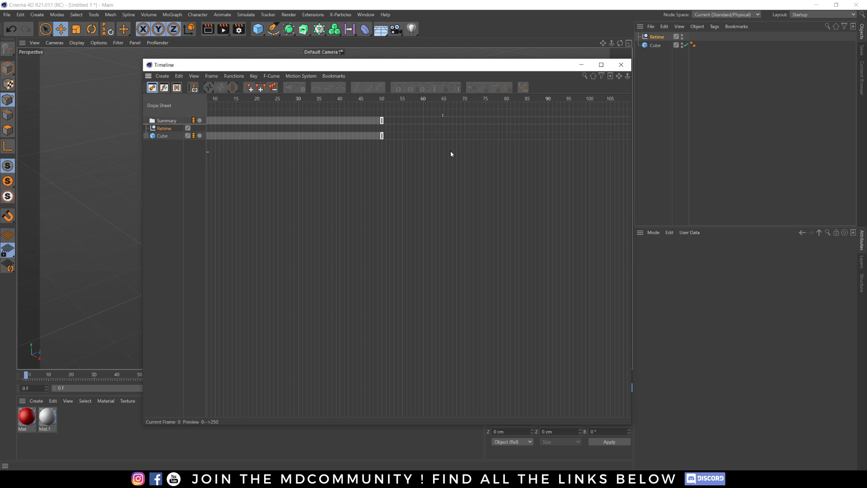
Add a Time special track to the Retime null and rename the track TimeCube.
{"action": "left_click_drag", "start_coordinate": [568, 72], "coordinate": [625, 92]}
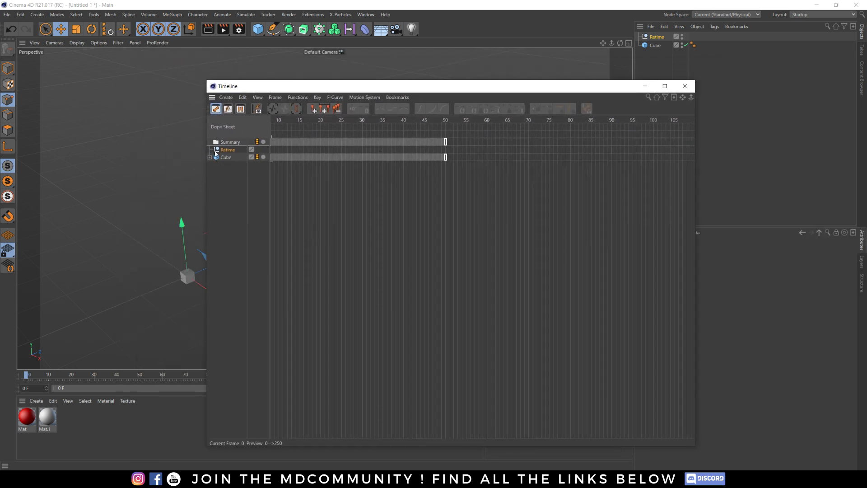
{"action": "right_click", "coordinate": [225, 151]}
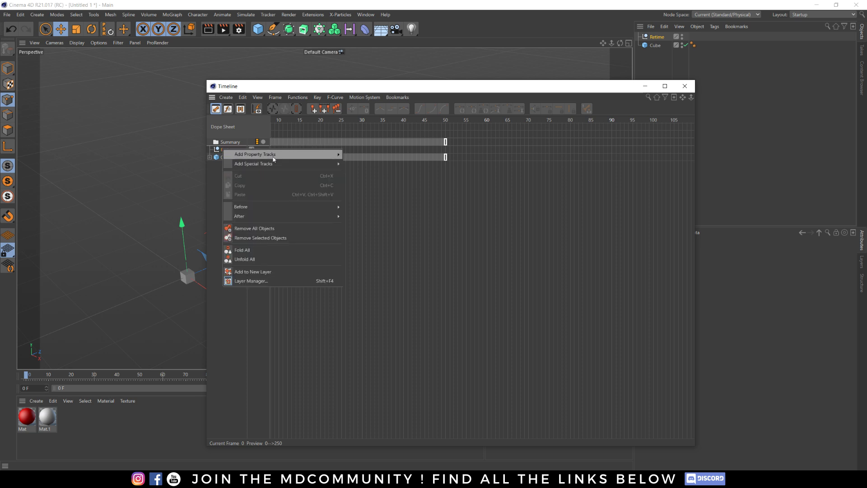
{"action": "mouse_move", "coordinate": [284, 157]}
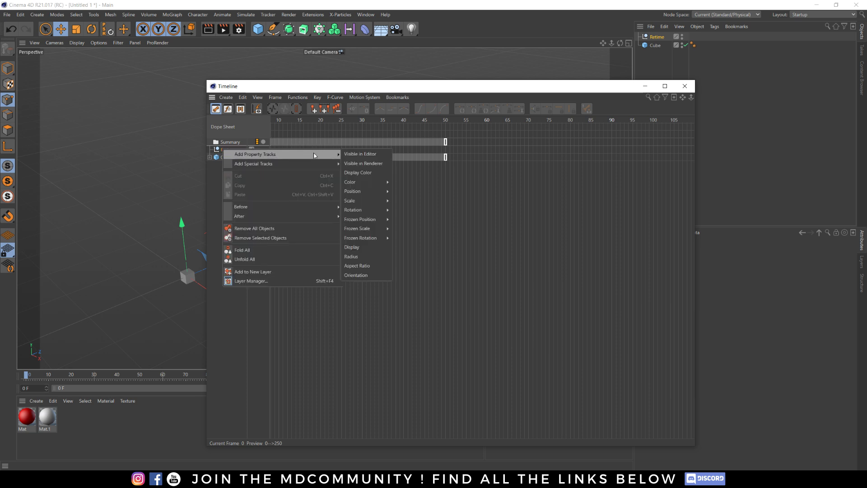
{"action": "mouse_move", "coordinate": [312, 164]}
{"action": "left_click", "coordinate": [356, 164]}
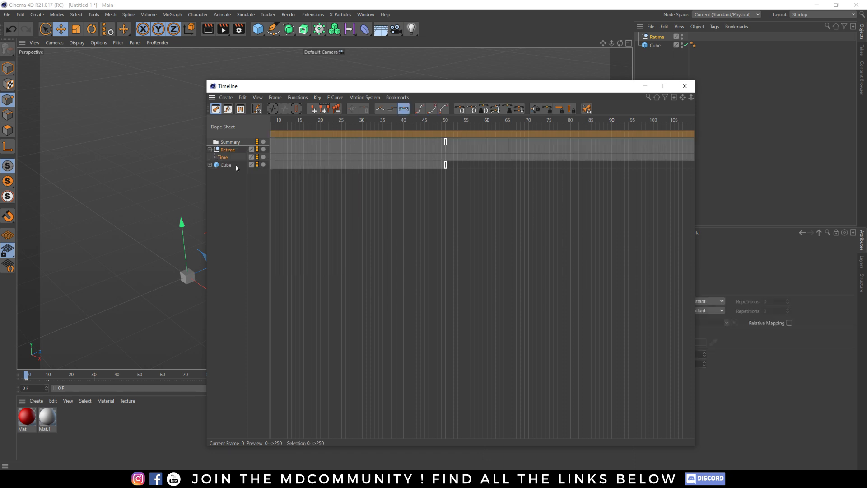
{"action": "left_click", "coordinate": [213, 157]}
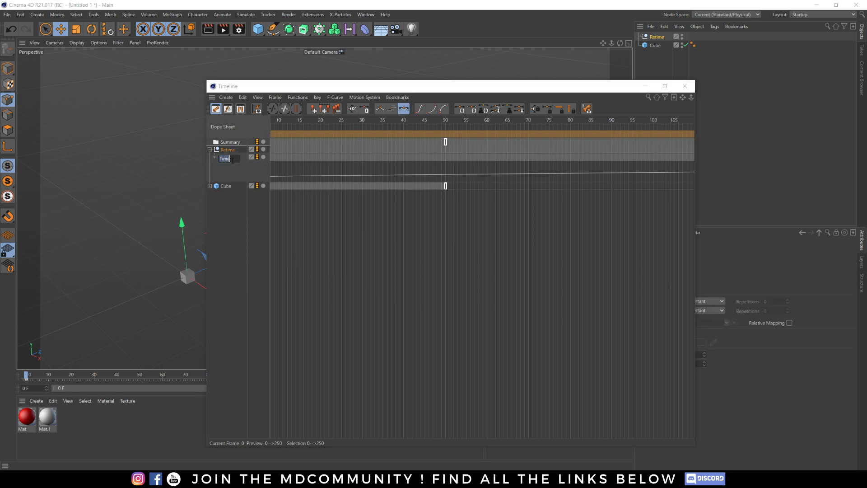
{"action": "left_click", "coordinate": [232, 159]}
{"action": "key", "text": "Return"}
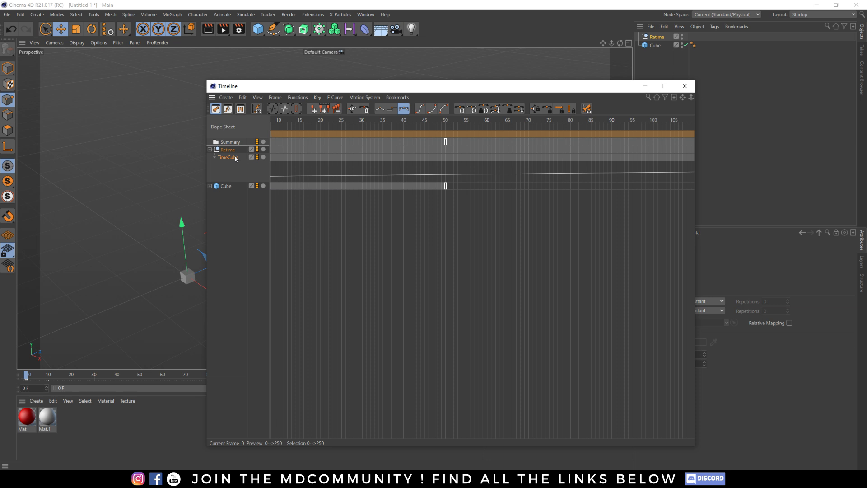
Show the track properties of the cube's Position . Z animation from the Dope Sheet.
{"action": "left_click_drag", "start_coordinate": [448, 91], "coordinate": [358, 60]}
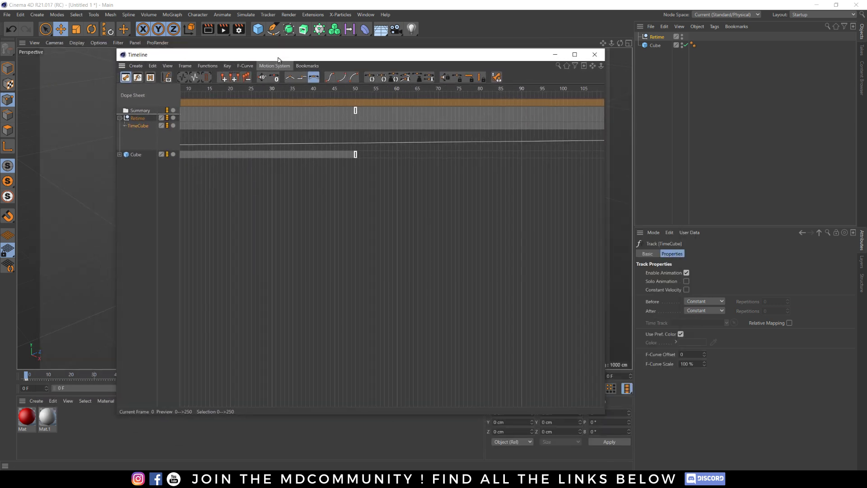
{"action": "left_click", "coordinate": [132, 155]}
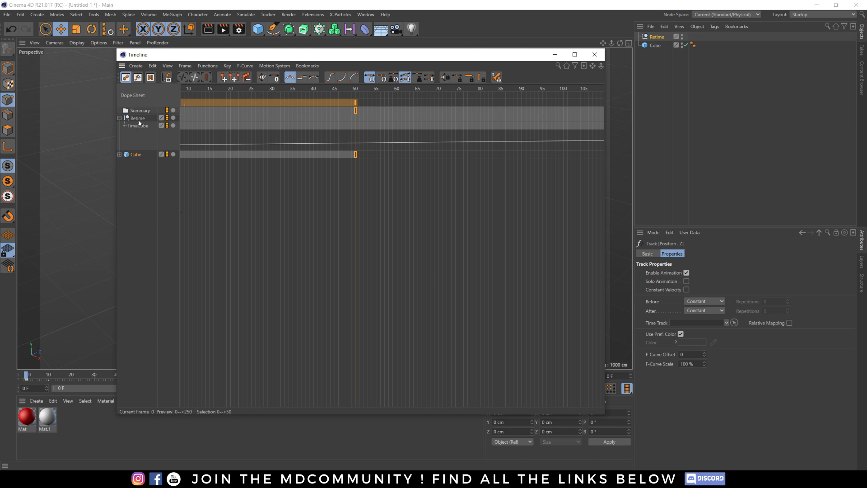
{"action": "left_click_drag", "start_coordinate": [268, 56], "coordinate": [367, 85]}
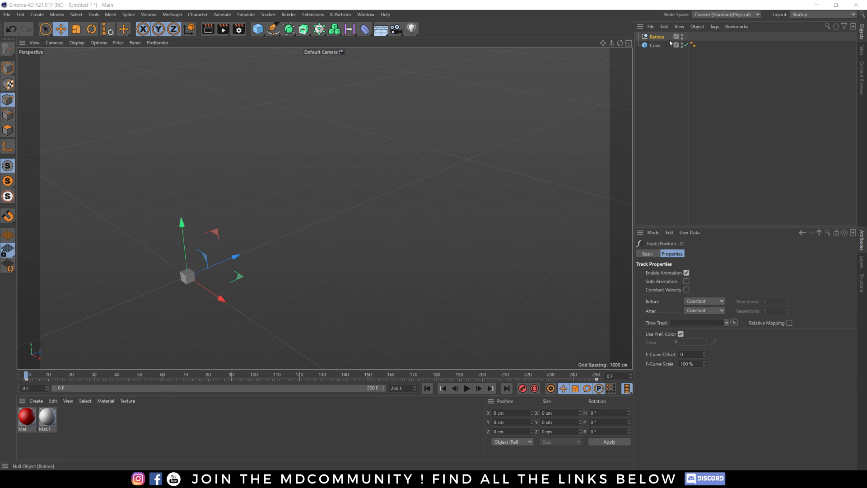
Play the cube's movement, select its two position keys and return the animation to frame 0.
{"action": "left_click", "coordinate": [654, 45]}
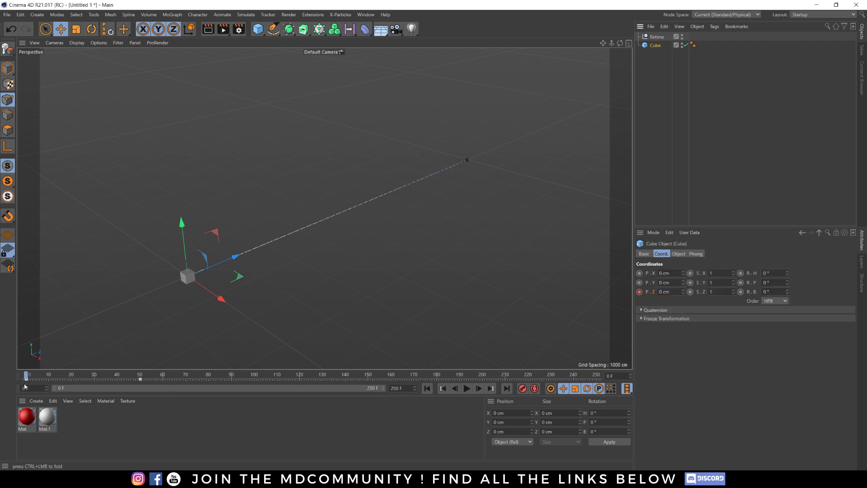
{"action": "left_click", "coordinate": [466, 388]}
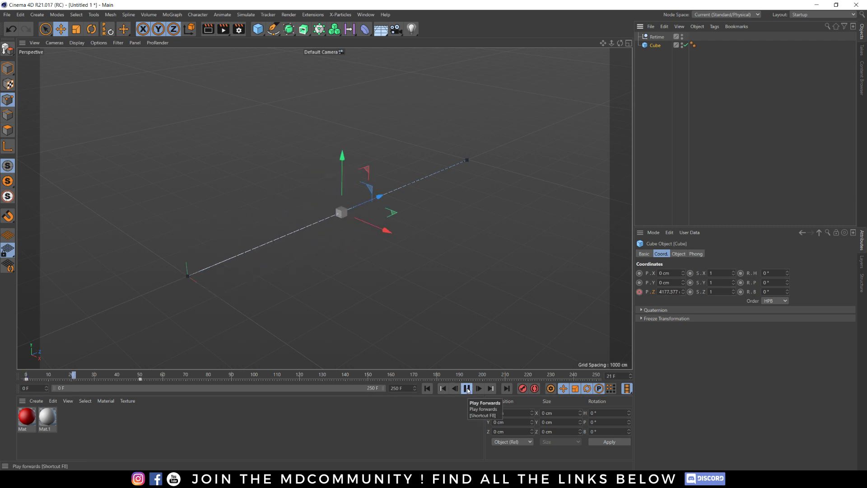
{"action": "left_click", "coordinate": [467, 388]}
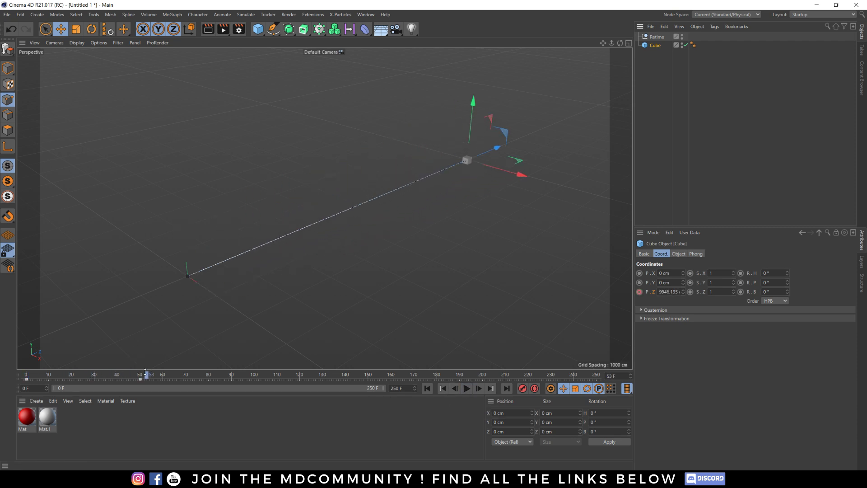
{"action": "left_click_drag", "start_coordinate": [146, 375], "coordinate": [26, 375]}
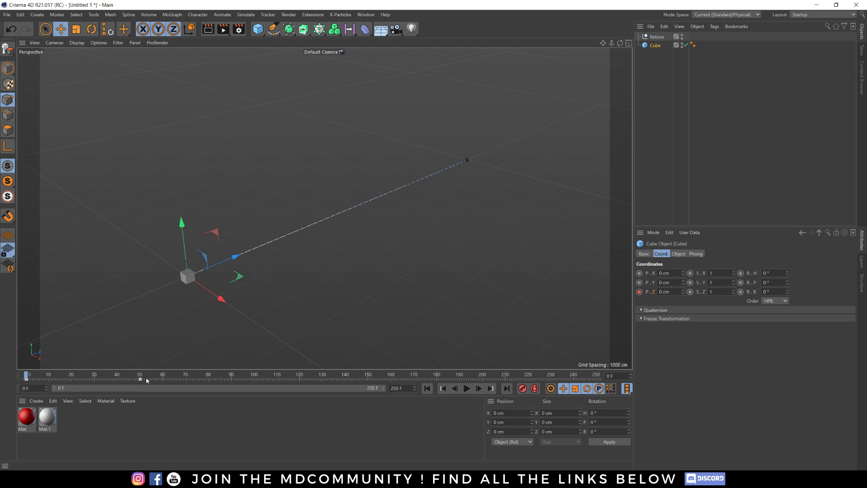
{"action": "left_click_drag", "start_coordinate": [156, 381], "coordinate": [190, 377]}
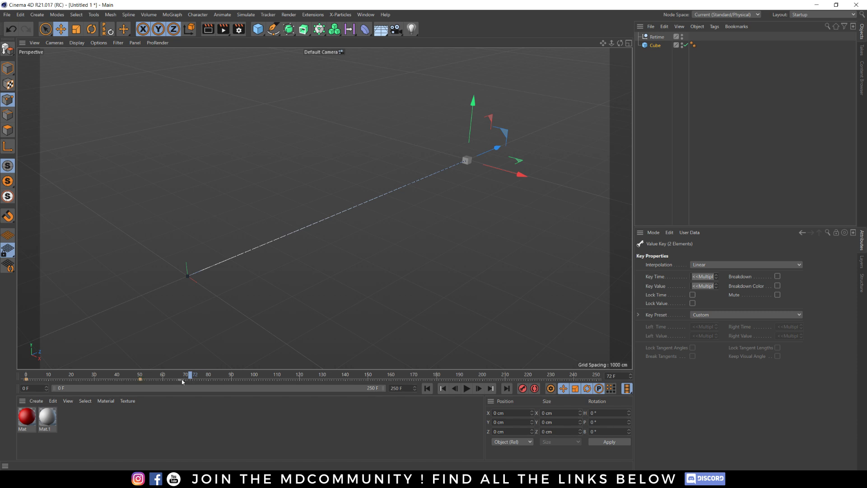
{"action": "left_click_drag", "start_coordinate": [133, 375], "coordinate": [25, 375]}
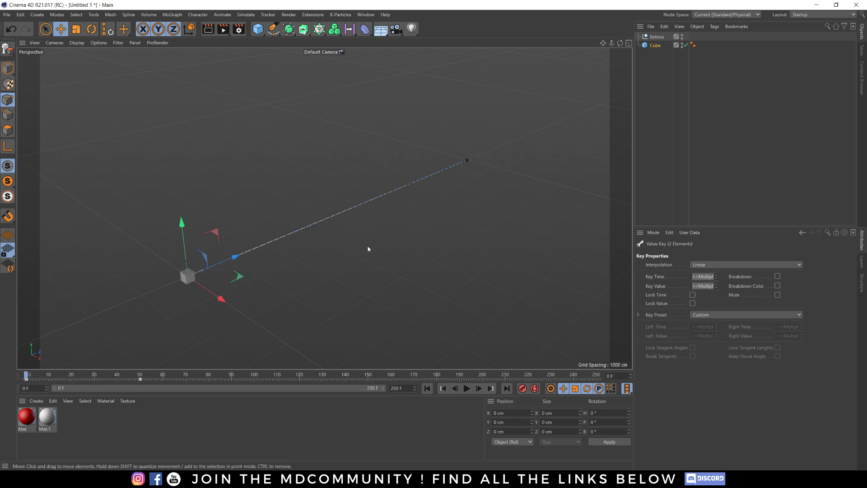
Assign the TimeCube track as the Time Track of the cube's Position . Z track and minimize the Timeline.
{"action": "key", "text": "shift+F3"}
{"action": "left_click_drag", "start_coordinate": [478, 65], "coordinate": [167, 42]}
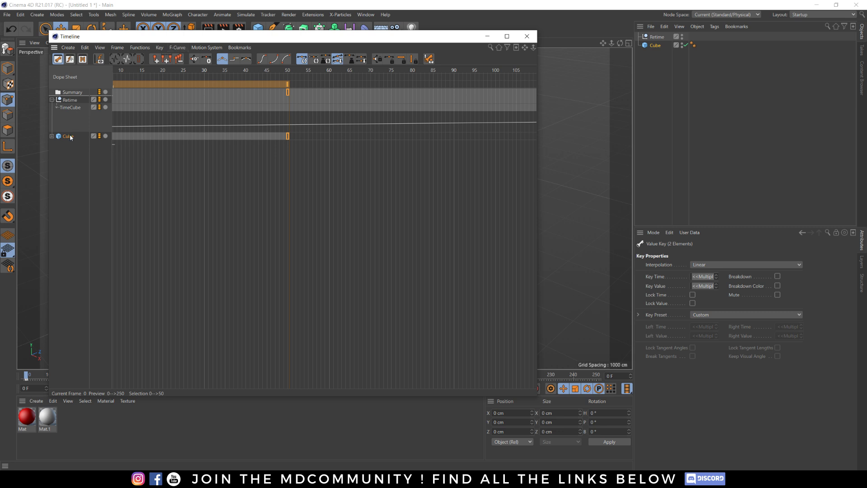
{"action": "left_click_drag", "start_coordinate": [70, 108], "coordinate": [684, 323]}
{"action": "left_click", "coordinate": [487, 36]}
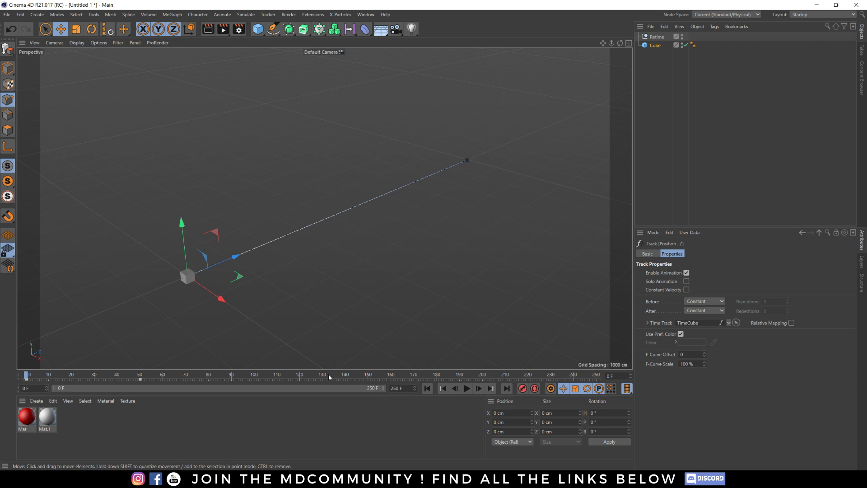
Play the cube's animation driven by the TimeCube track, with all objects deselected.
{"action": "left_click", "coordinate": [466, 388]}
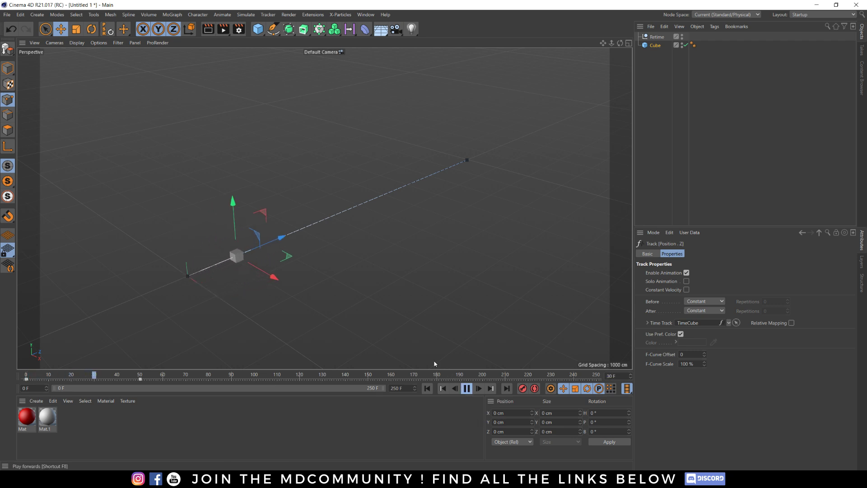
{"action": "left_click", "coordinate": [676, 76]}
{"action": "right_click_drag", "start_coordinate": [433, 186], "coordinate": [296, 289], "text": "alt"}
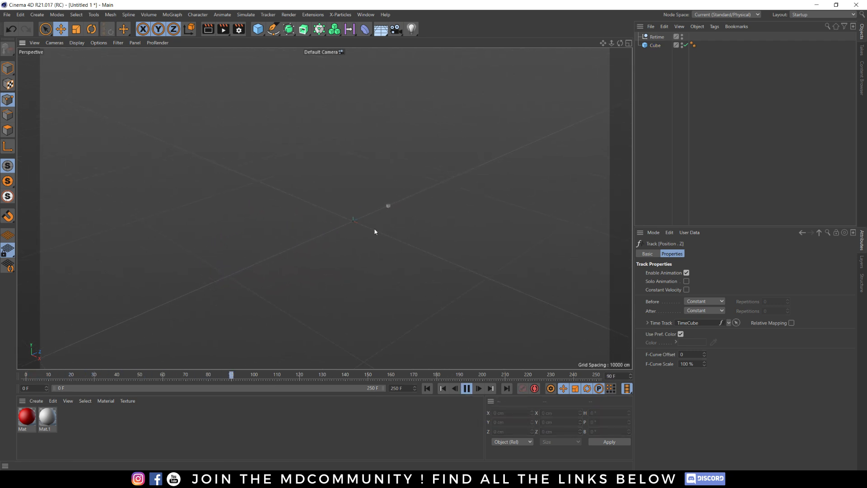
{"action": "left_click_drag", "start_coordinate": [374, 230], "coordinate": [321, 246], "text": "alt"}
{"action": "middle_click_drag", "start_coordinate": [429, 254], "coordinate": [402, 271], "text": "alt"}
{"action": "right_click_drag", "start_coordinate": [403, 272], "coordinate": [402, 233], "text": "alt"}
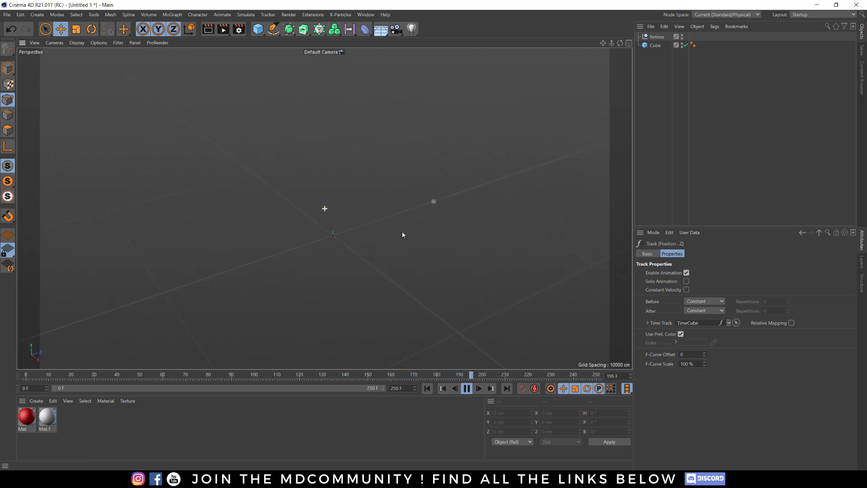
Stop the playback, return to frame 0 and open the Dope Sheet with all keys framed.
{"action": "left_click", "coordinate": [469, 388]}
{"action": "left_click", "coordinate": [426, 388]}
{"action": "left_click", "coordinate": [364, 14]}
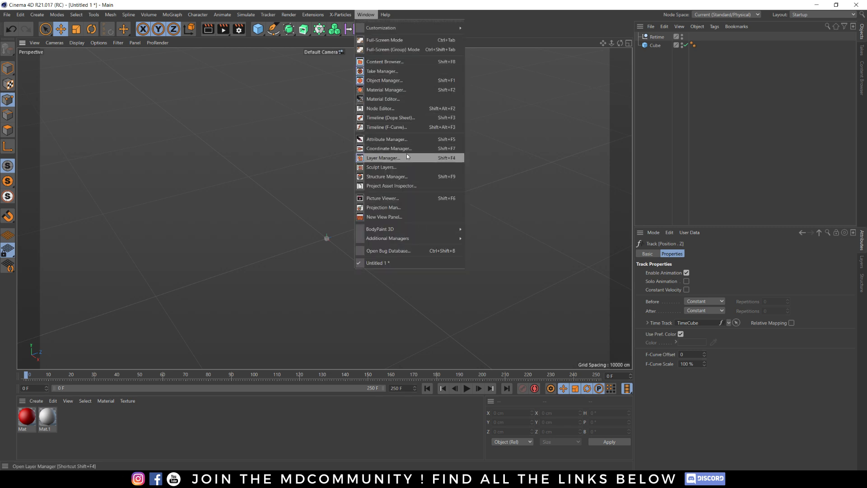
{"action": "left_click", "coordinate": [397, 116]}
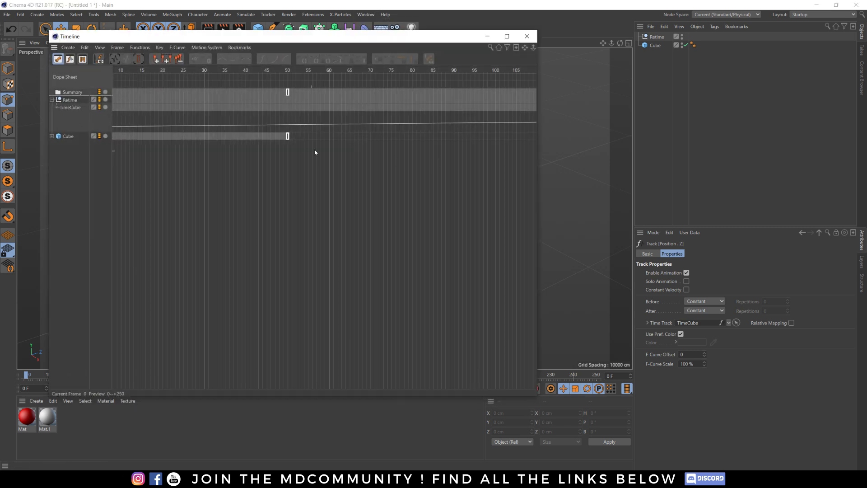
{"action": "key", "text": "h"}
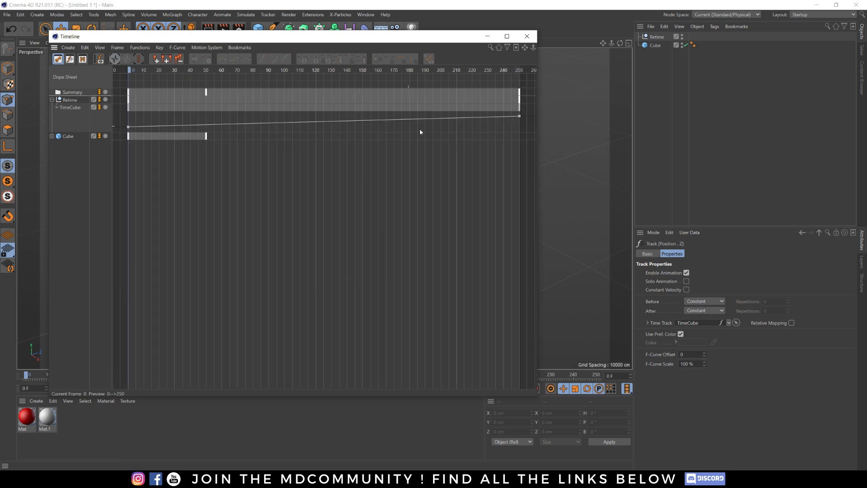
Move the last TimeCube key to frame 23, set the Timeline aside and play the cube's animation.
{"action": "left_click_drag", "start_coordinate": [530, 128], "coordinate": [163, 88]}
{"action": "left_click_drag", "start_coordinate": [311, 38], "coordinate": [866, 131]}
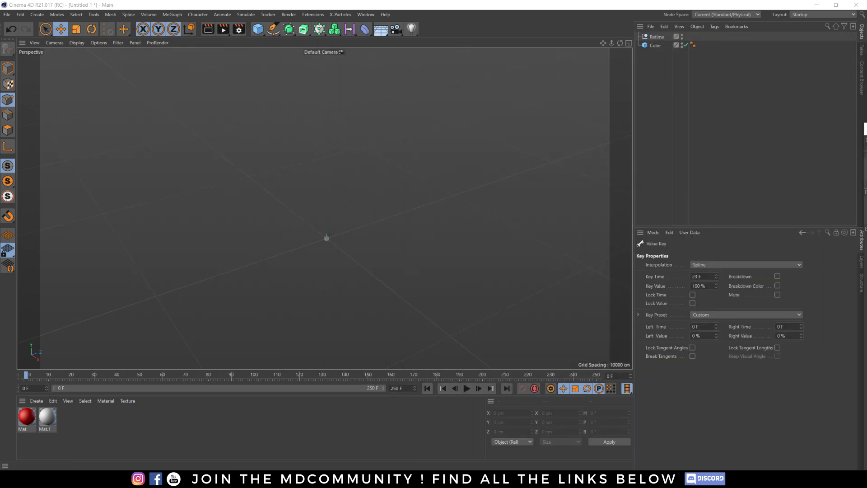
{"action": "left_click", "coordinate": [466, 389]}
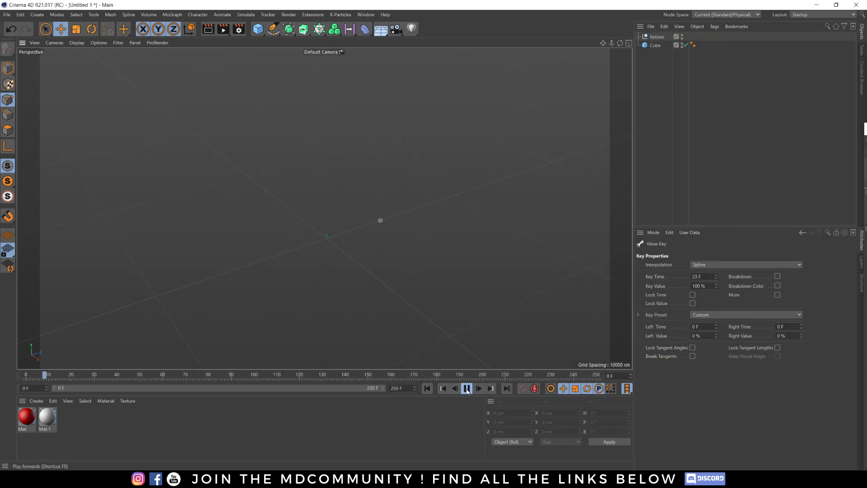
{"action": "left_click", "coordinate": [467, 389]}
Maximize the Timeline, move the last TimeCube key to frame 120 and add keys on its curve at frames 35 and 68.
{"action": "left_click_drag", "start_coordinate": [866, 129], "coordinate": [379, 107]}
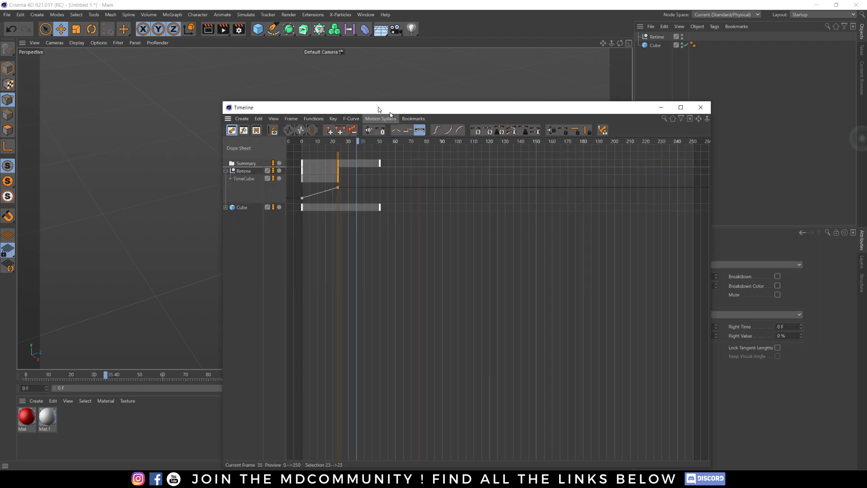
{"action": "double_click", "coordinate": [378, 108]}
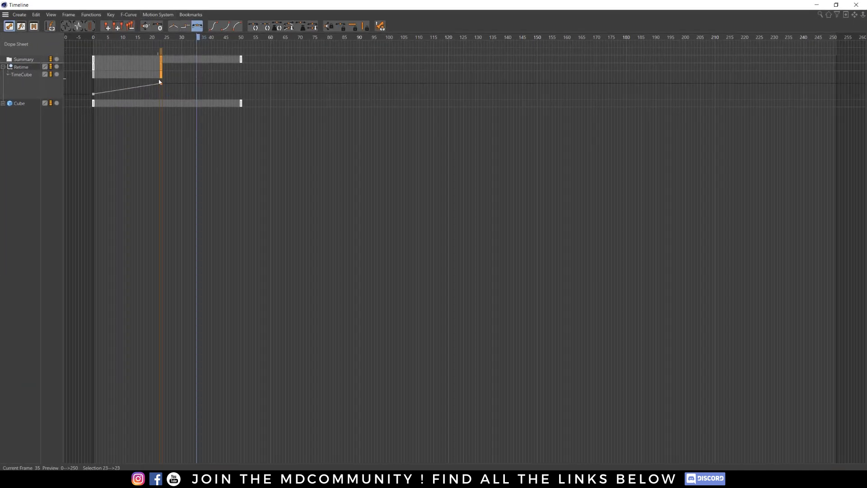
{"action": "left_click_drag", "start_coordinate": [161, 84], "coordinate": [449, 104]}
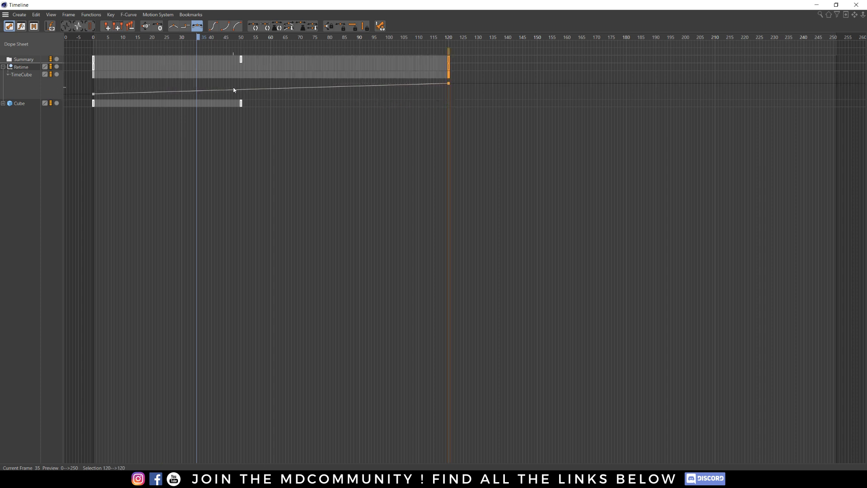
{"action": "left_click", "coordinate": [195, 91], "text": "ctrl"}
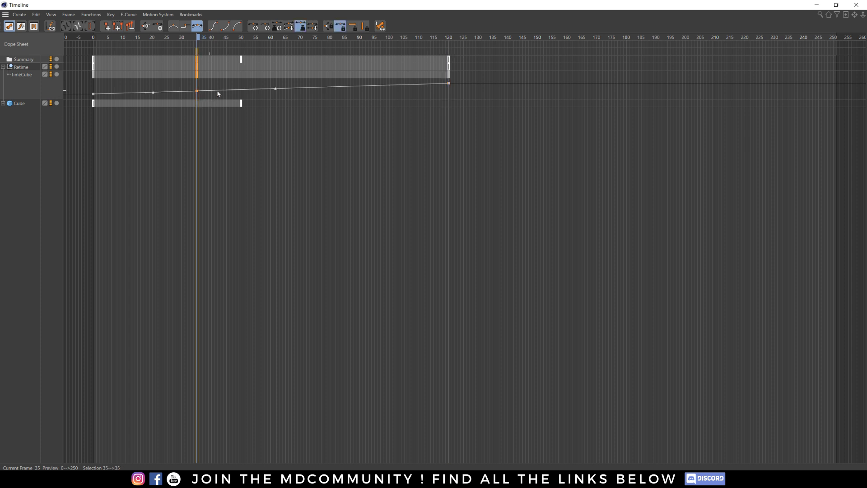
{"action": "left_click", "coordinate": [294, 88], "text": "ctrl"}
Set all TimeCube keys to linear interpolation and deselect them.
{"action": "left_click_drag", "start_coordinate": [465, 81], "coordinate": [88, 101]}
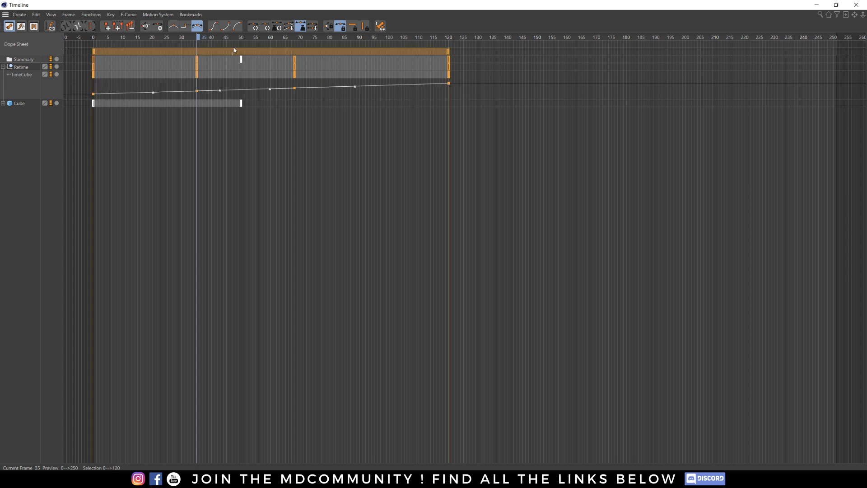
{"action": "left_click", "coordinate": [173, 27]}
{"action": "left_click", "coordinate": [294, 89]}
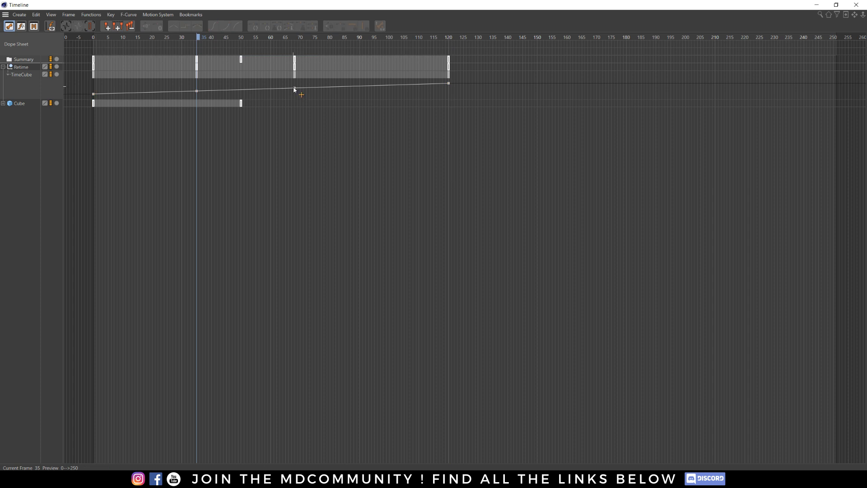
Lower the TimeCube key at frame 68 to 32.66 %, about level with the frame 35 key, and minimize the Timeline.
{"action": "left_click_drag", "start_coordinate": [293, 91], "coordinate": [293, 92]}
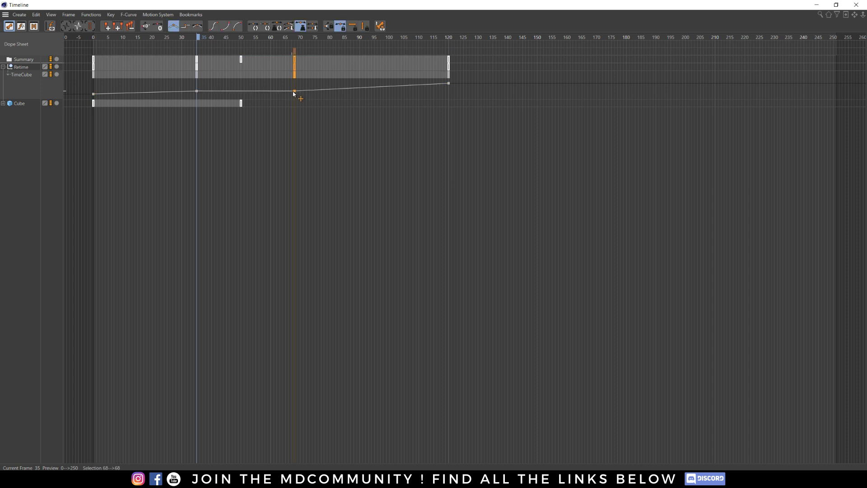
{"action": "key", "text": "ctrl+z"}
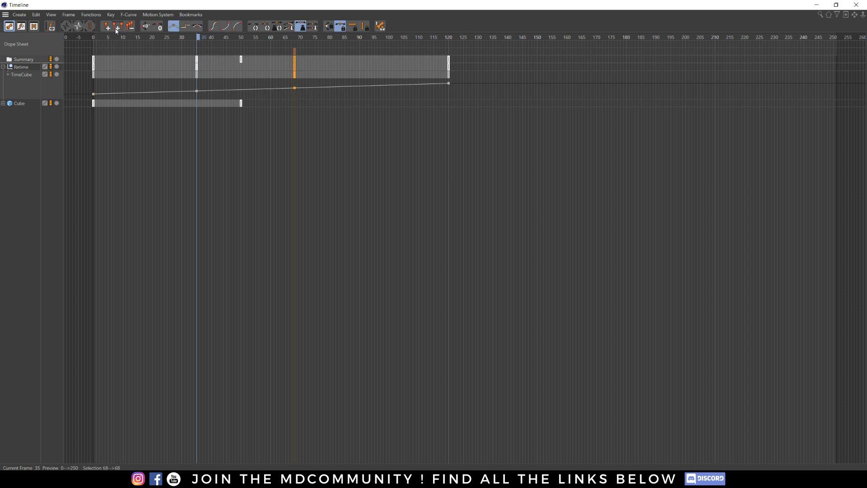
{"action": "left_click", "coordinate": [66, 26]}
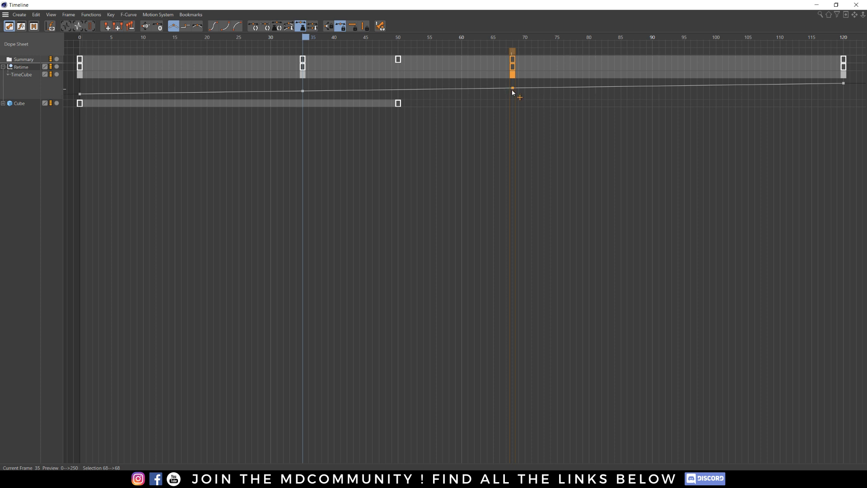
{"action": "left_click_drag", "start_coordinate": [512, 90], "coordinate": [510, 91]}
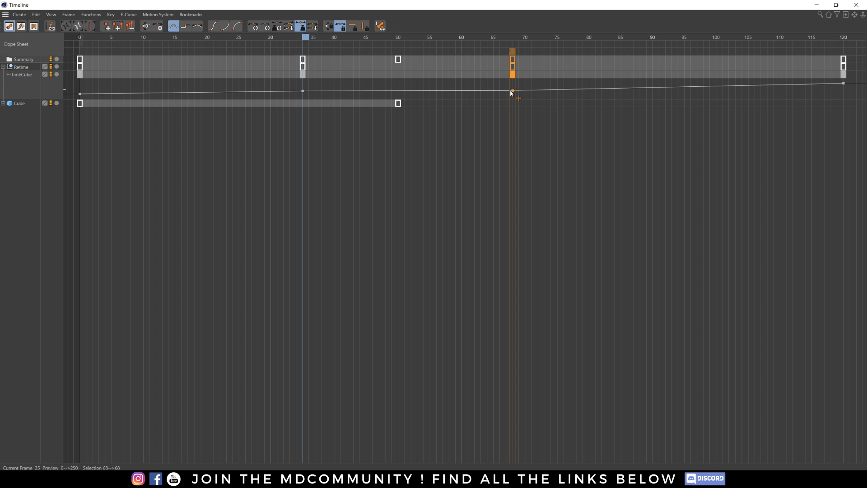
{"action": "left_click_drag", "start_coordinate": [510, 91], "coordinate": [511, 92]}
{"action": "left_click", "coordinate": [816, 4]}
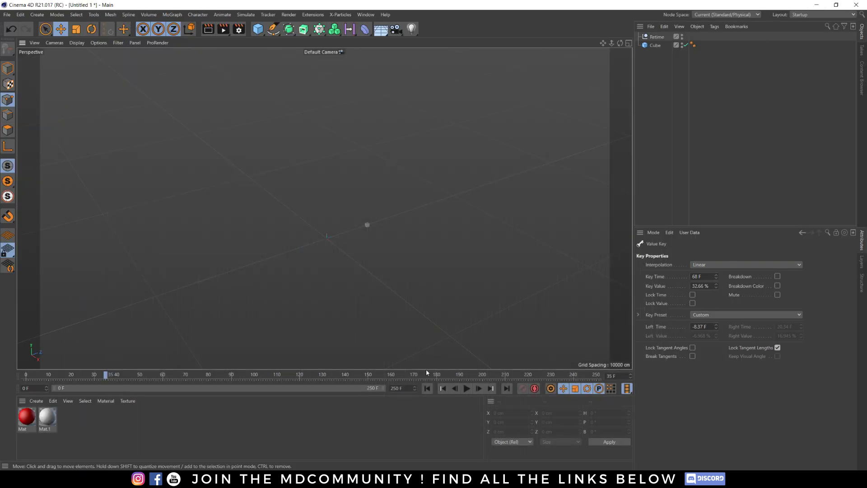
Play the retimed cube animation, then replay it from frame 0 in a closer view of the cube.
{"action": "left_click", "coordinate": [467, 389]}
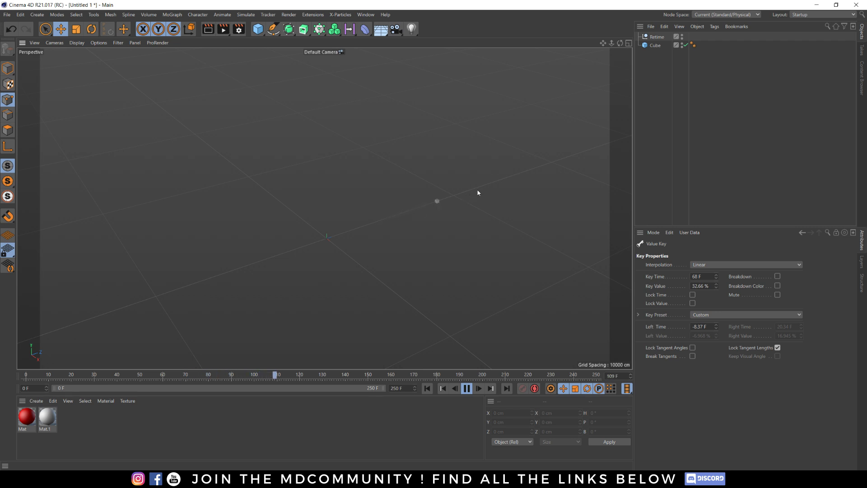
{"action": "left_click", "coordinate": [466, 388]}
{"action": "left_click", "coordinate": [427, 388]}
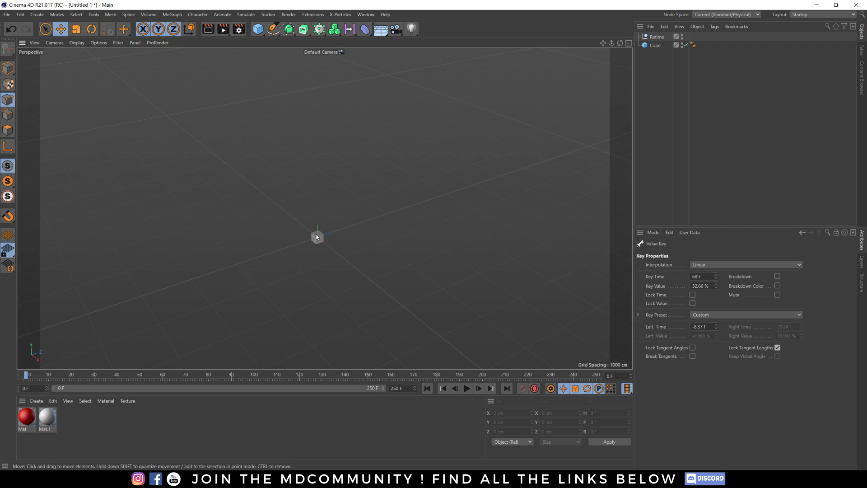
{"action": "left_click_drag", "start_coordinate": [316, 234], "coordinate": [330, 217], "text": "alt"}
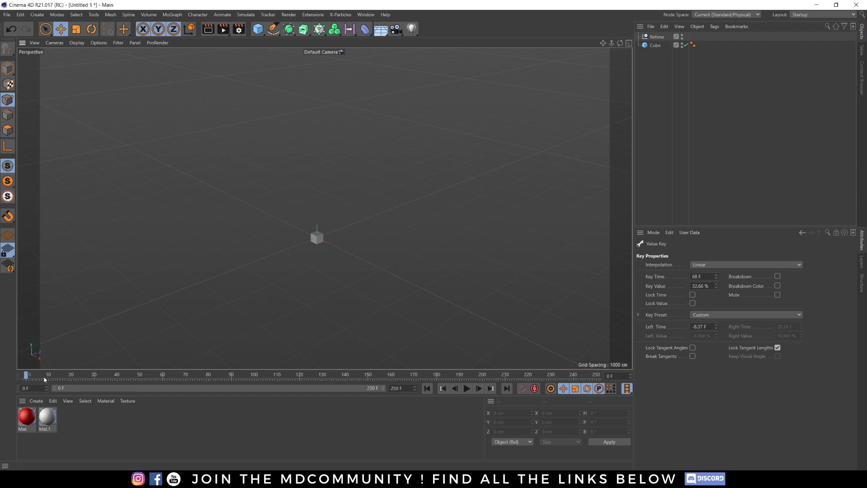
{"action": "mouse_move", "coordinate": [28, 377]}
{"action": "left_mouse_down"}
{"action": "mouse_move", "coordinate": [260, 377]}
{"action": "mouse_move", "coordinate": [27, 377]}
{"action": "left_mouse_up"}
{"action": "left_click", "coordinate": [469, 390]}
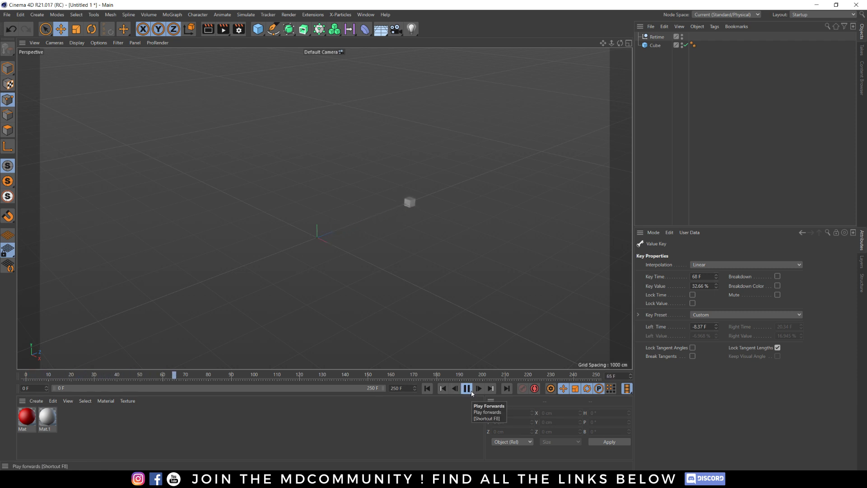
{"action": "left_click", "coordinate": [471, 391]}
{"action": "left_click", "coordinate": [396, 29]}
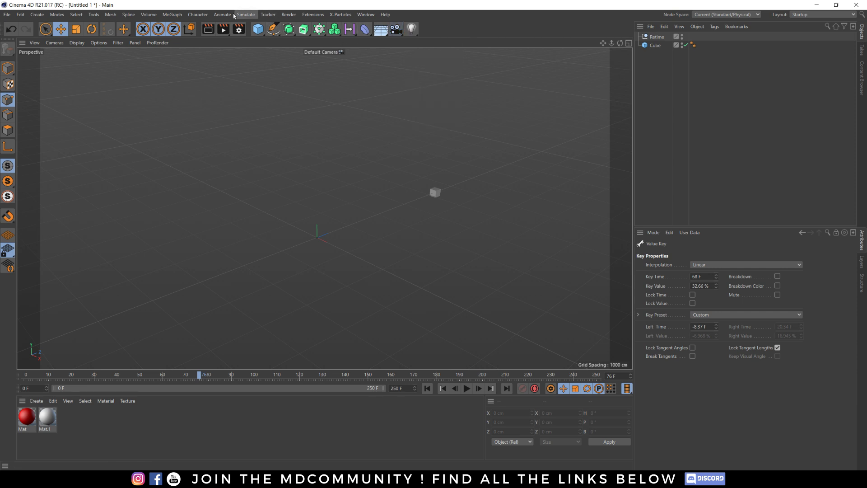
{"action": "left_click", "coordinate": [172, 14]}
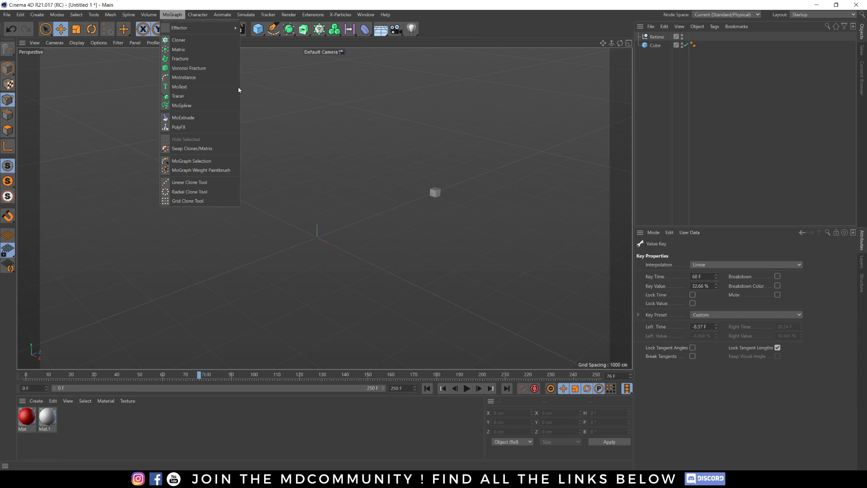
{"action": "left_click", "coordinate": [658, 82]}
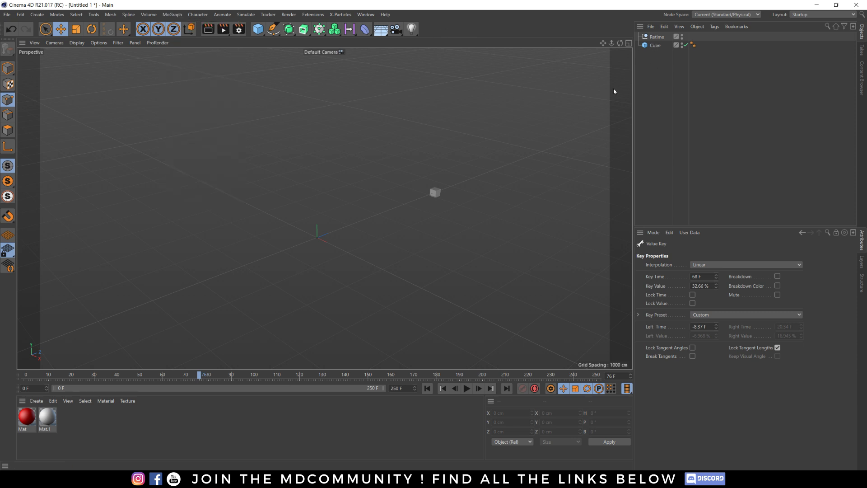
Switch to the browser and play the Only God Forgives video from about 1:06 to study its shots.
{"action": "left_click", "coordinate": [95, 478]}
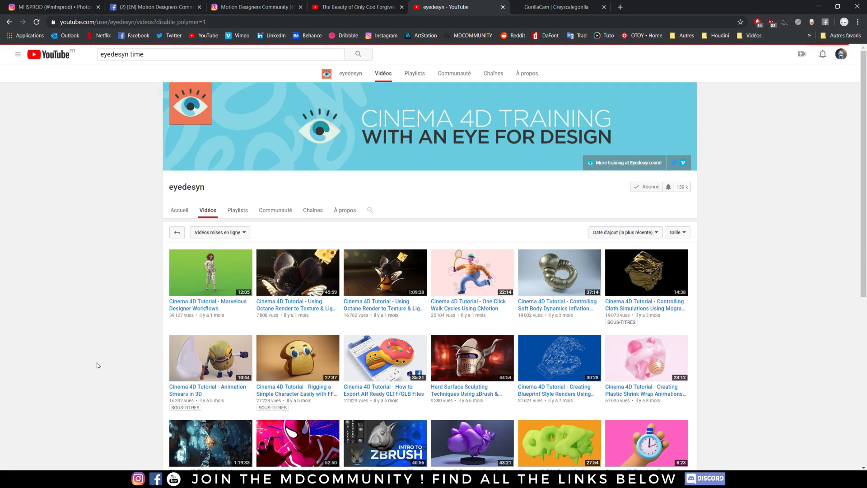
{"action": "left_click", "coordinate": [359, 7]}
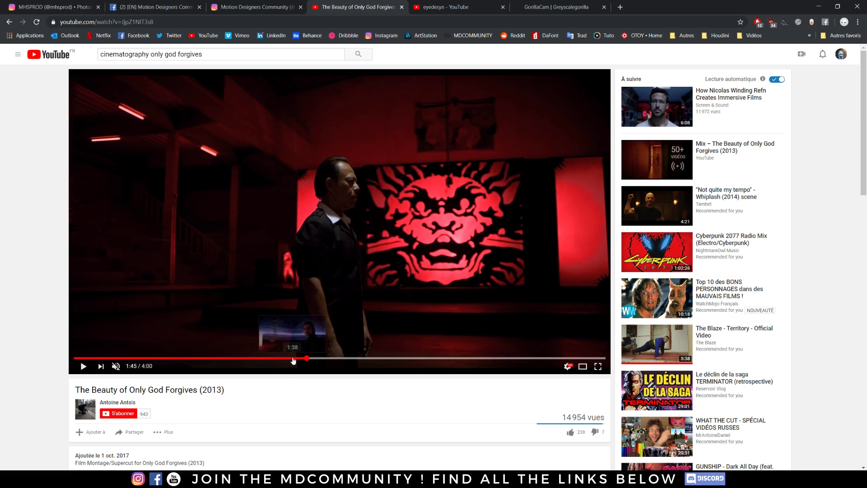
{"action": "left_click_drag", "start_coordinate": [293, 357], "coordinate": [224, 368]}
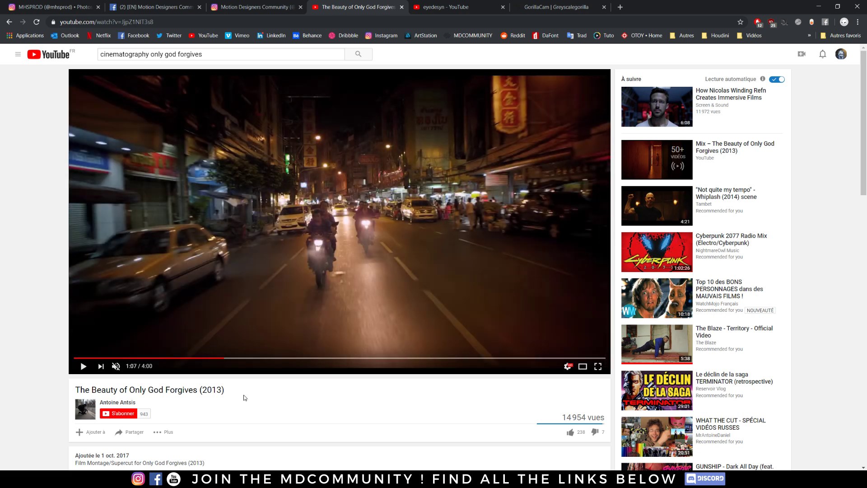
{"action": "left_click", "coordinate": [78, 371]}
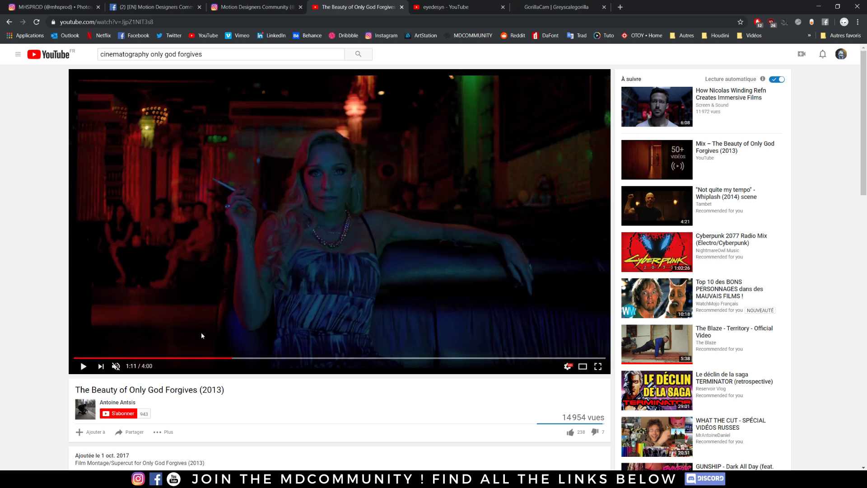
{"action": "left_click_drag", "start_coordinate": [218, 359], "coordinate": [219, 359]}
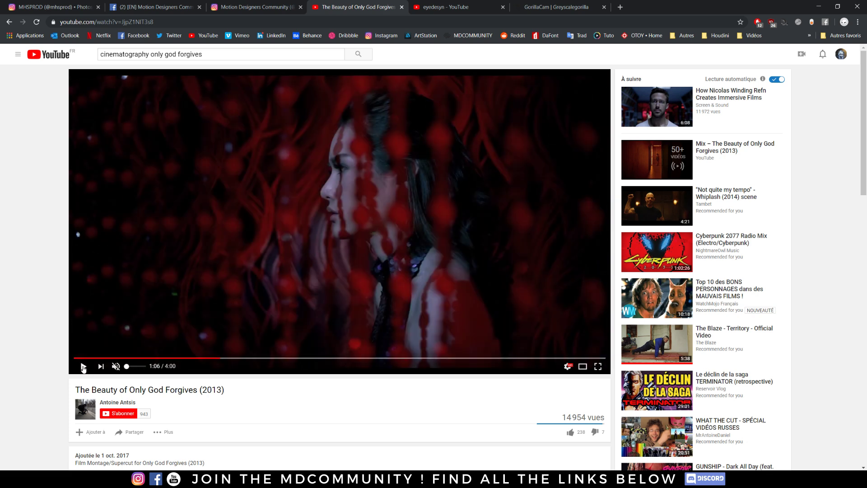
{"action": "left_click", "coordinate": [83, 366]}
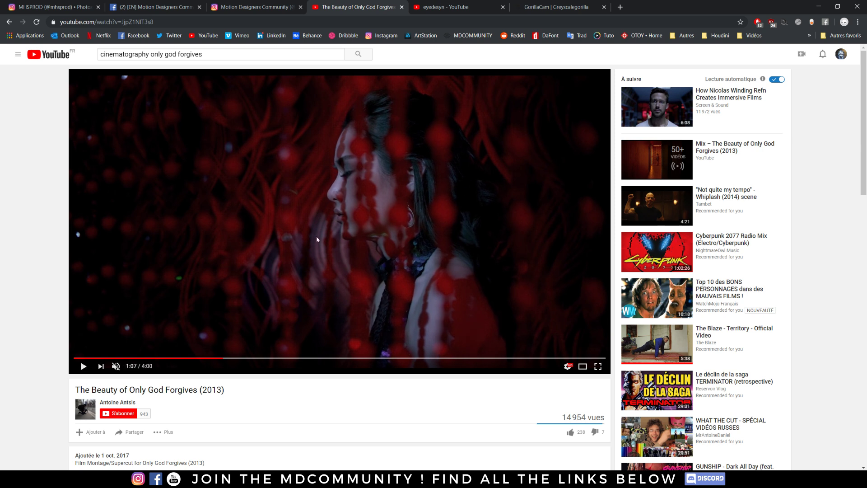
{"action": "mouse_move", "coordinate": [317, 472]}
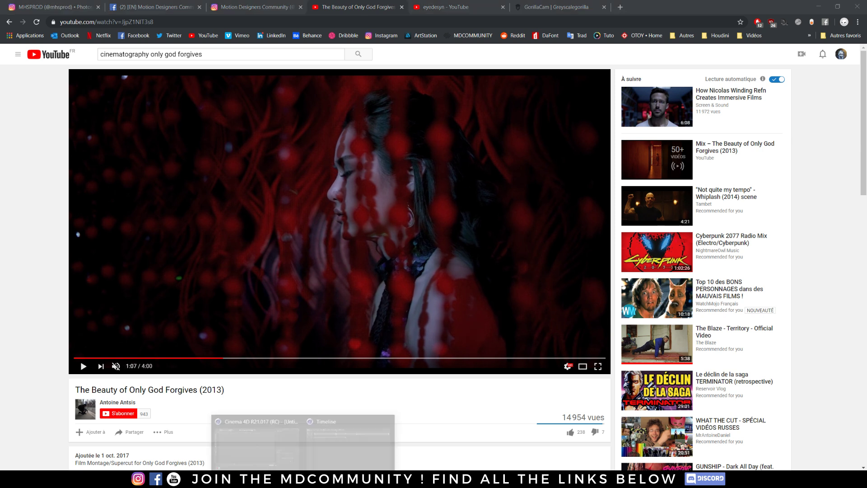
{"action": "left_click", "coordinate": [251, 438]}
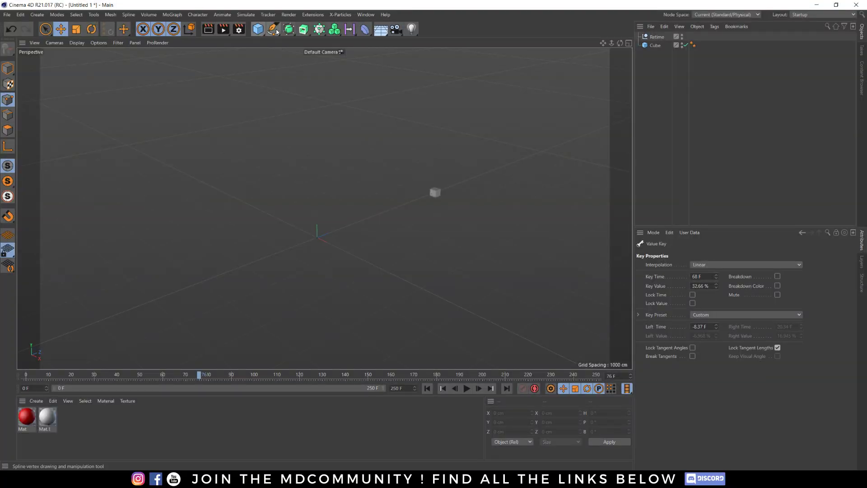
{"action": "left_click", "coordinate": [396, 29]}
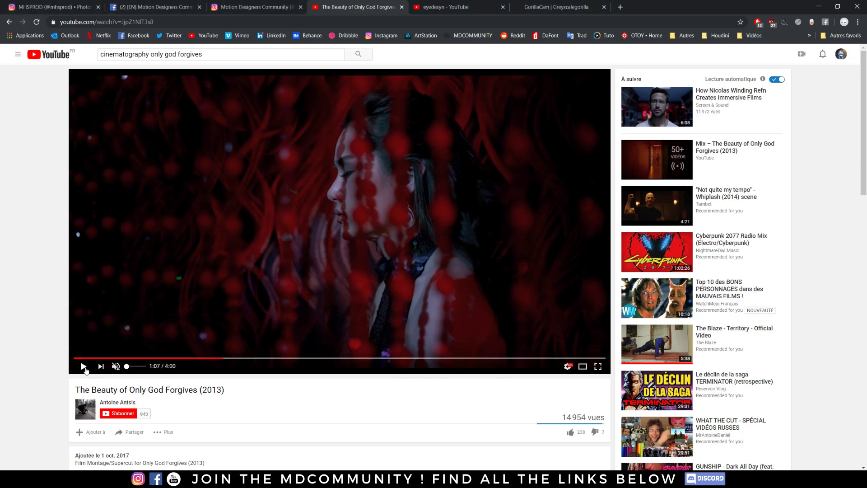
Resume the Only God Forgives video, skip to 1:50 and pause it at about 1:55.
{"action": "left_click", "coordinate": [84, 366]}
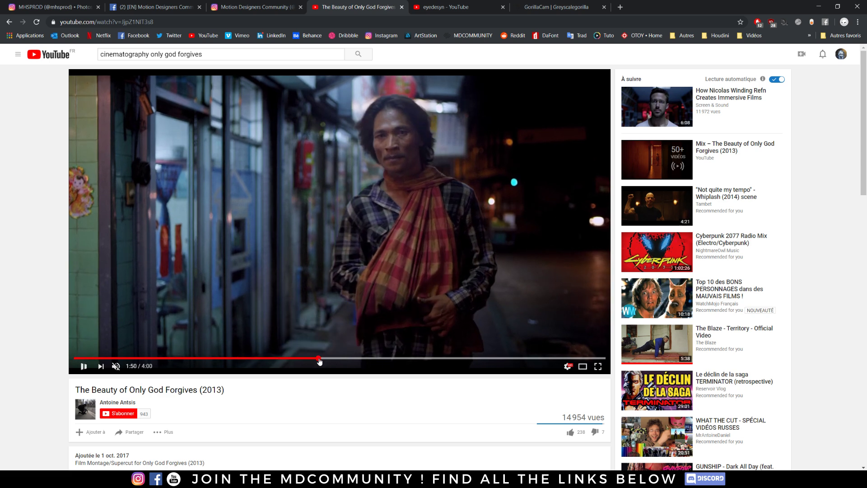
{"action": "left_click", "coordinate": [319, 358]}
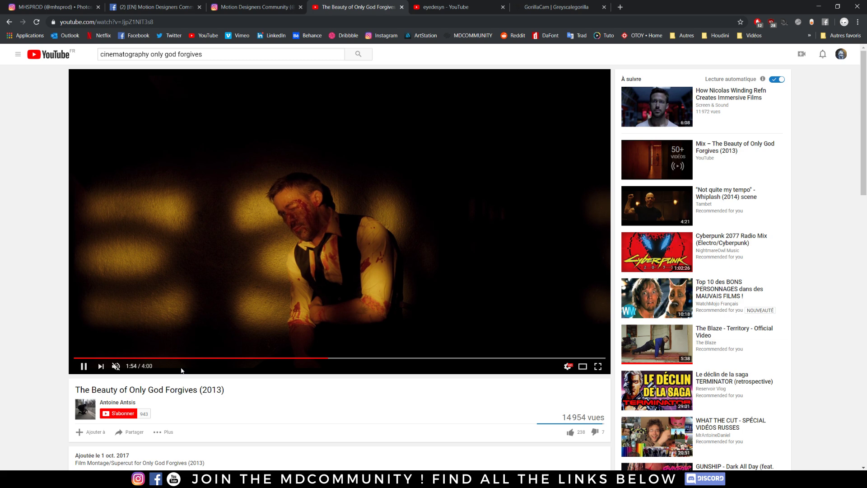
{"action": "left_click", "coordinate": [84, 367]}
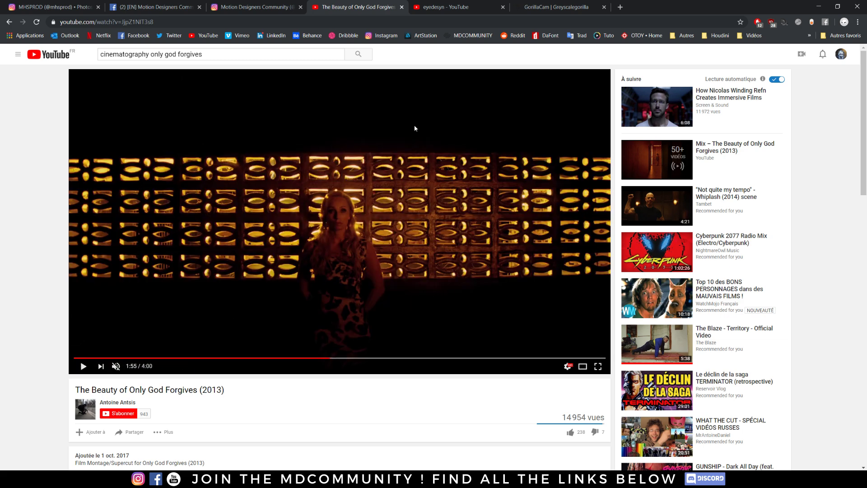
Switch to Cinema 4D and add a Camera Crane to the scene.
{"action": "left_click", "coordinate": [815, 6]}
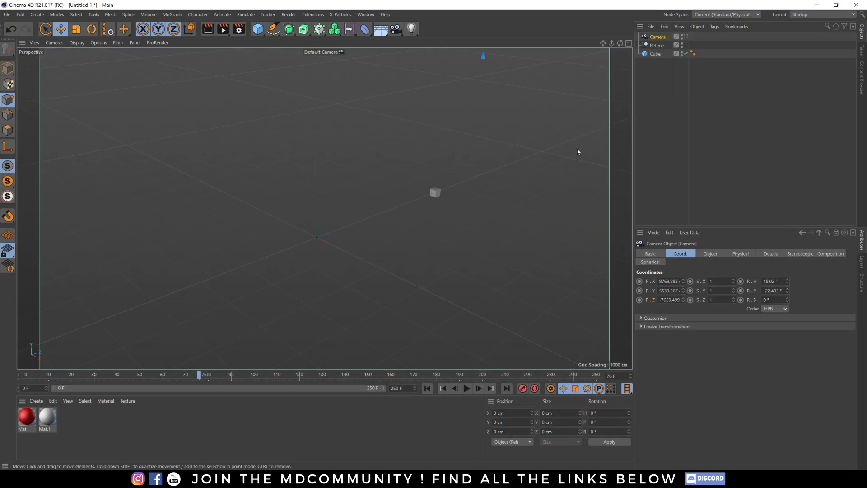
{"action": "left_click", "coordinate": [396, 29]}
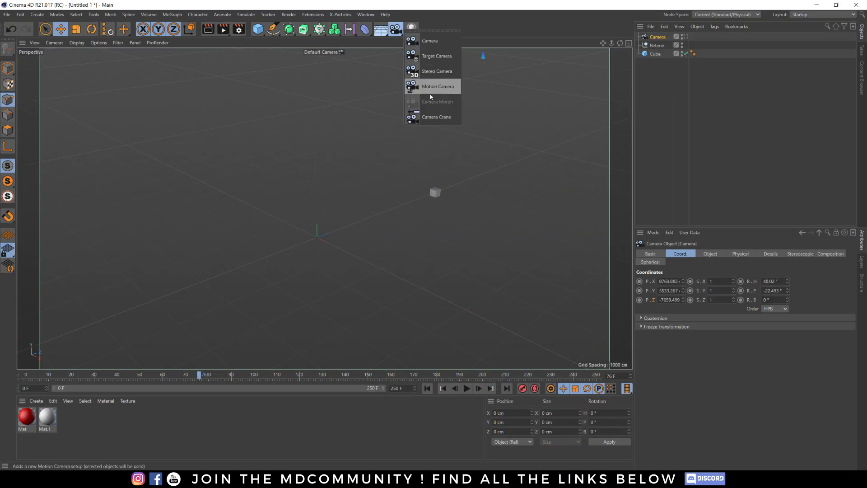
{"action": "left_click", "coordinate": [431, 120]}
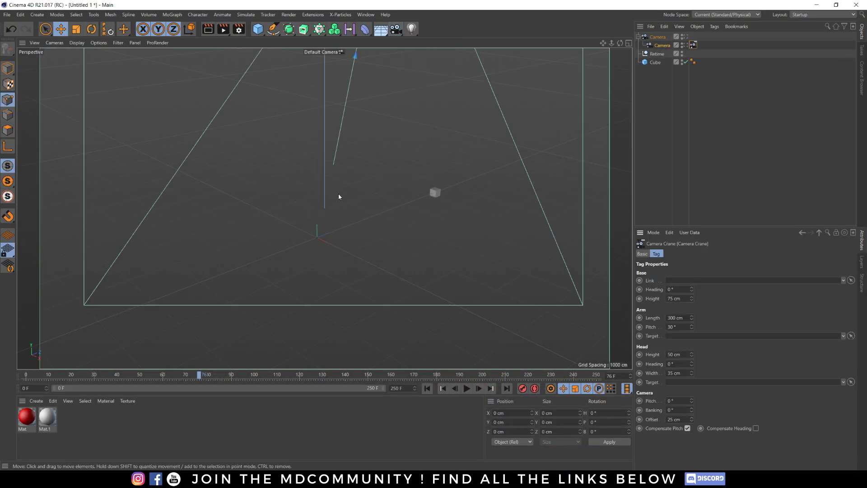
Move the crane camera out of the original camera's hierarchy and delete the original camera.
{"action": "left_click", "coordinate": [662, 38]}
{"action": "left_click_drag", "start_coordinate": [651, 95], "coordinate": [651, 96]}
{"action": "left_click", "coordinate": [658, 38]}
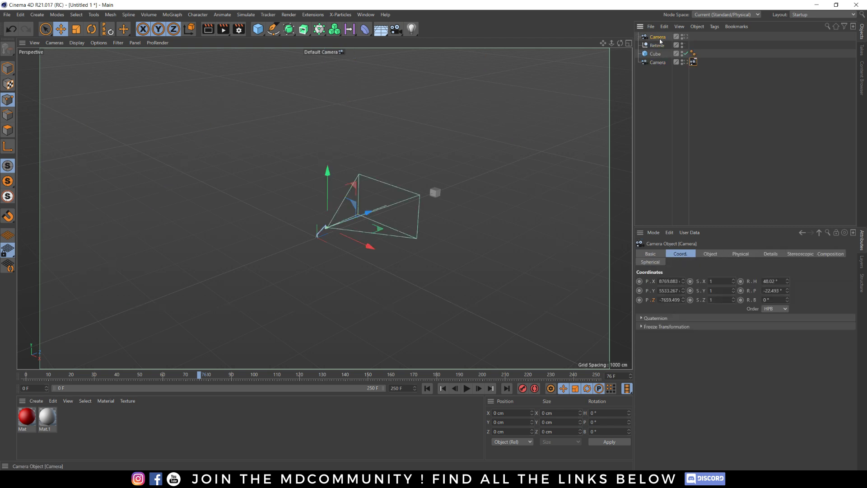
{"action": "key", "text": "Delete"}
{"action": "right_click_drag", "start_coordinate": [397, 192], "coordinate": [278, 126], "text": "alt"}
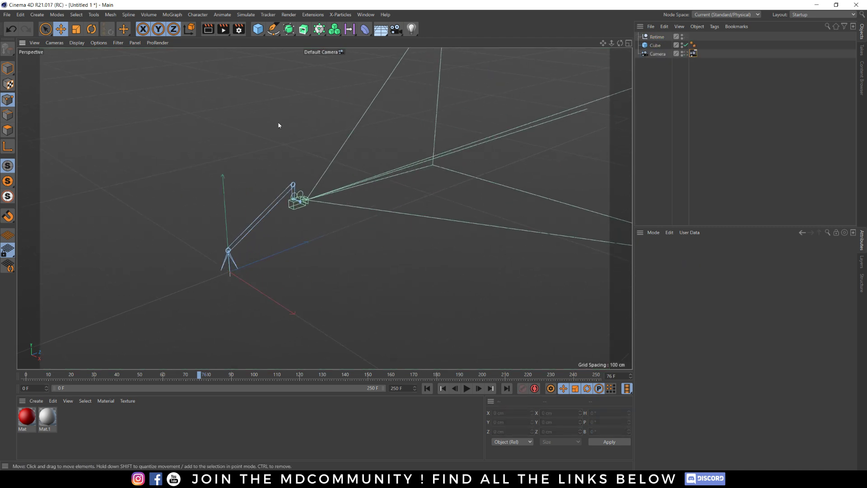
Parent the crane camera to a new null, move the null to about -189 cm in Z, and delete the whole setup.
{"action": "left_click", "coordinate": [258, 29]}
{"action": "left_click", "coordinate": [280, 40]}
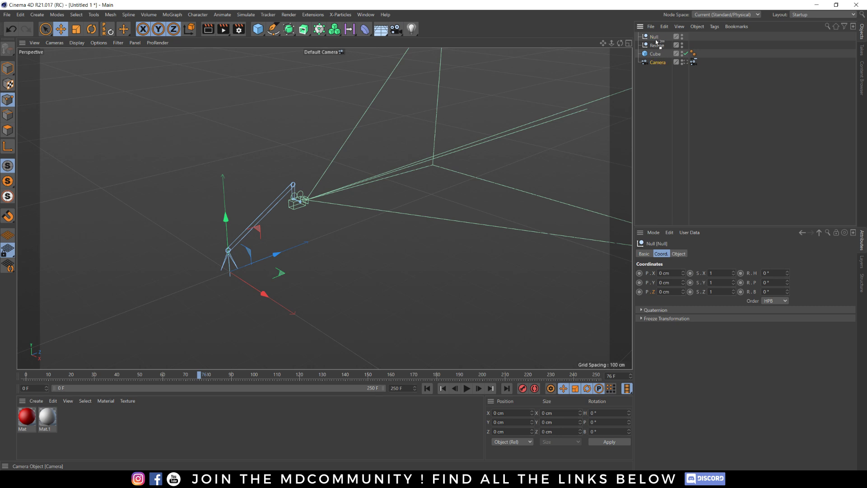
{"action": "left_click_drag", "start_coordinate": [655, 41], "coordinate": [655, 37]}
{"action": "left_click", "coordinate": [654, 37]}
{"action": "left_click_drag", "start_coordinate": [276, 254], "coordinate": [215, 202]}
{"action": "right_click_drag", "start_coordinate": [215, 202], "coordinate": [253, 209], "text": "alt"}
{"action": "left_click_drag", "start_coordinate": [253, 208], "coordinate": [250, 215], "text": "alt"}
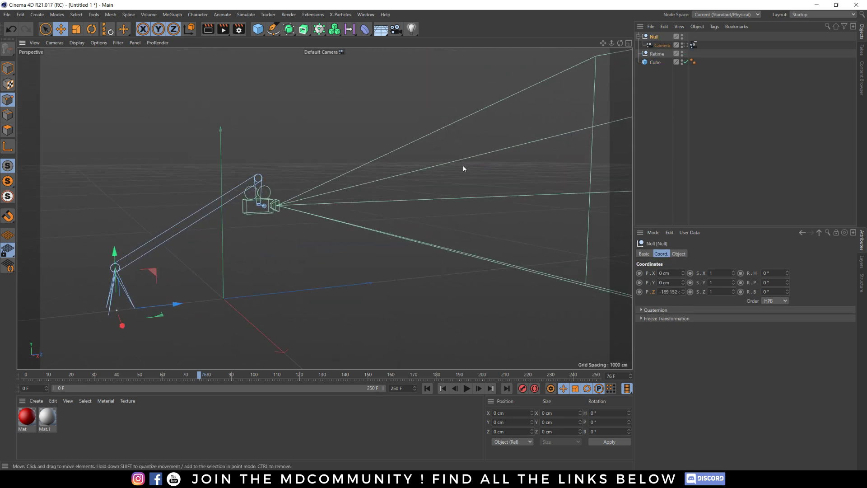
{"action": "key", "text": "Delete"}
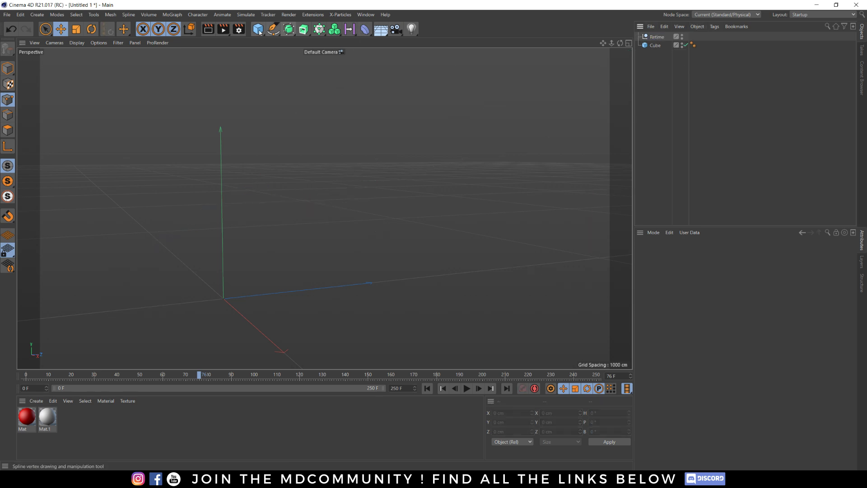
Add a null at the world origin with a new standard camera as its child.
{"action": "left_click_drag", "start_coordinate": [257, 29], "coordinate": [276, 40]}
{"action": "scroll", "coordinate": [244, 205], "scroll_direction": "down", "scroll_amount": 3}
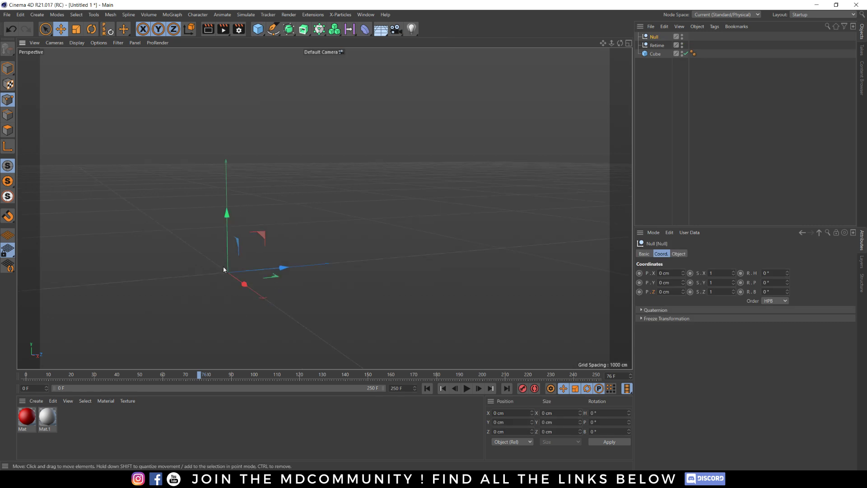
{"action": "left_click_drag", "start_coordinate": [310, 190], "coordinate": [312, 202], "text": "alt"}
{"action": "left_click", "coordinate": [395, 29]}
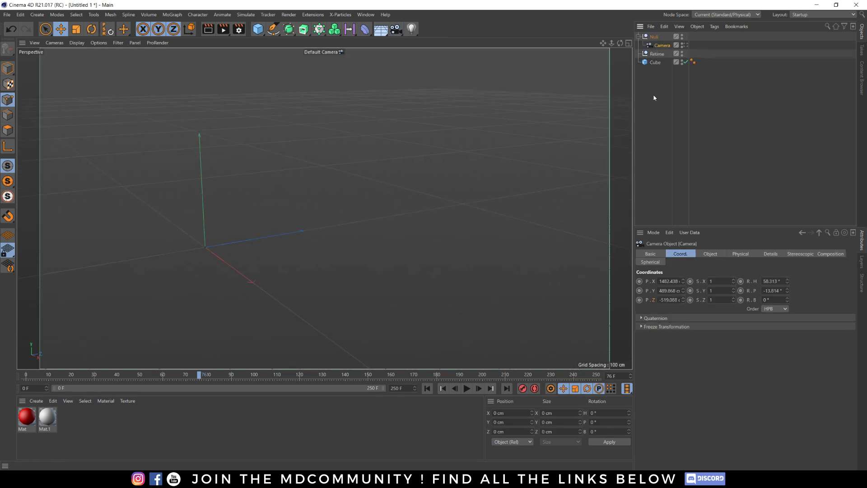
{"action": "left_click", "coordinate": [654, 36]}
{"action": "scroll", "coordinate": [208, 237], "scroll_direction": "up", "scroll_amount": 2}
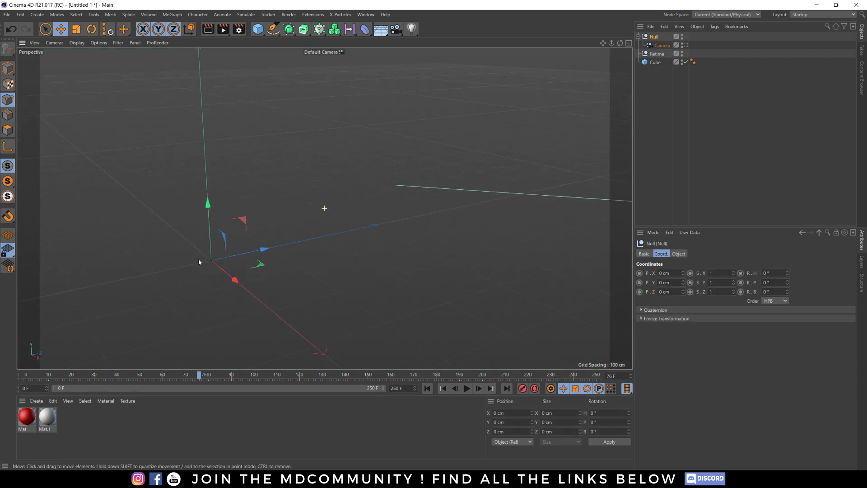
{"action": "middle_click_drag", "start_coordinate": [198, 261], "coordinate": [274, 230], "text": "alt"}
{"action": "scroll", "coordinate": [301, 222], "scroll_direction": "up", "scroll_amount": 2}
Add a Motion Camera tag to the camera under the null and inspect its rig from behind.
{"action": "left_click", "coordinate": [659, 46]}
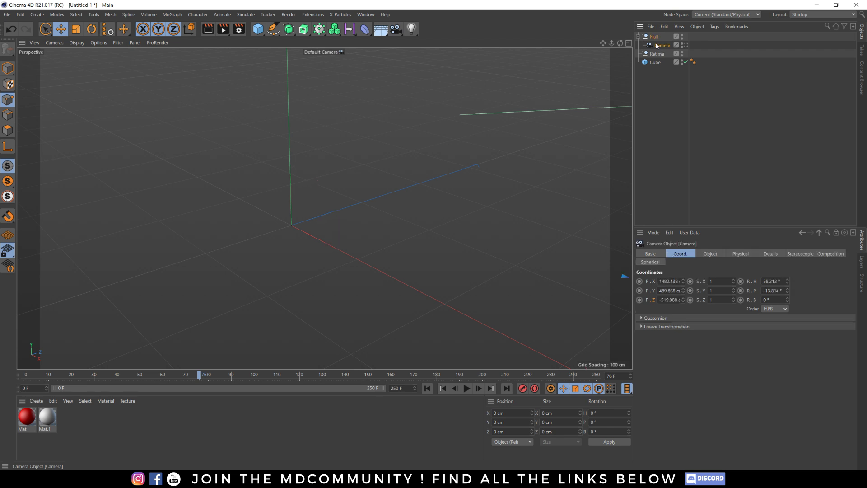
{"action": "right_click", "coordinate": [662, 46]}
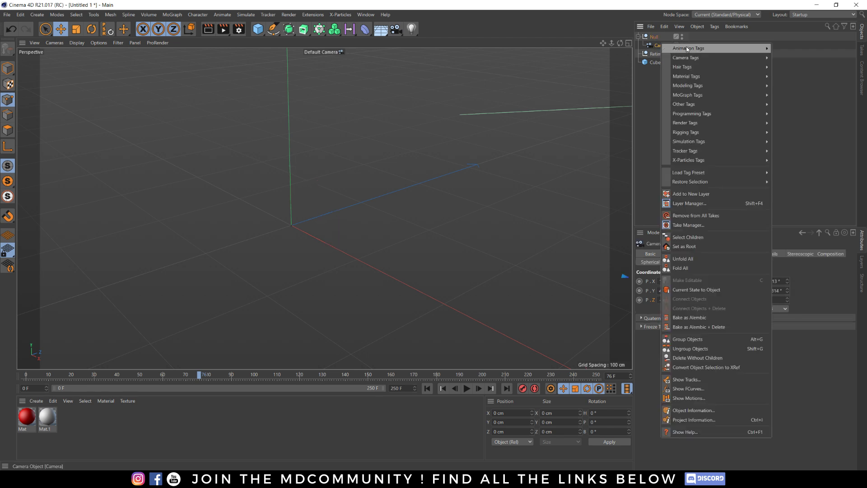
{"action": "mouse_move", "coordinate": [722, 58]}
{"action": "left_click", "coordinate": [795, 84]}
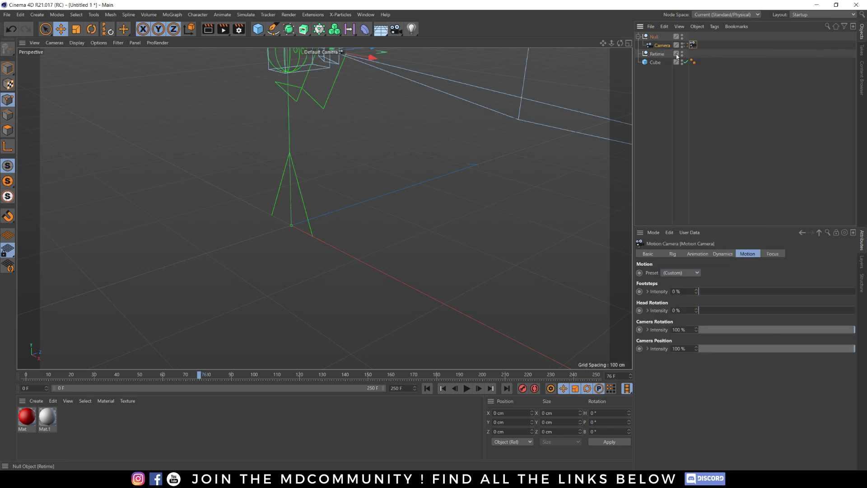
{"action": "left_click", "coordinate": [401, 34]}
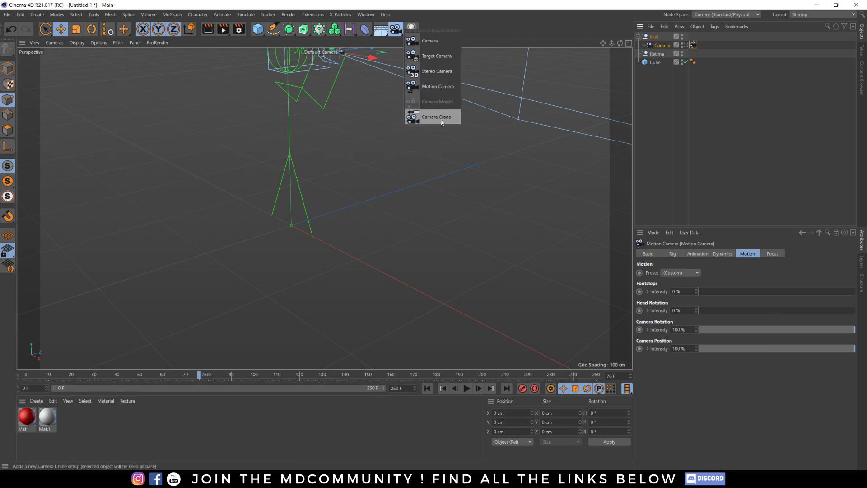
{"action": "left_click_drag", "start_coordinate": [318, 89], "coordinate": [581, 250], "text": "alt"}
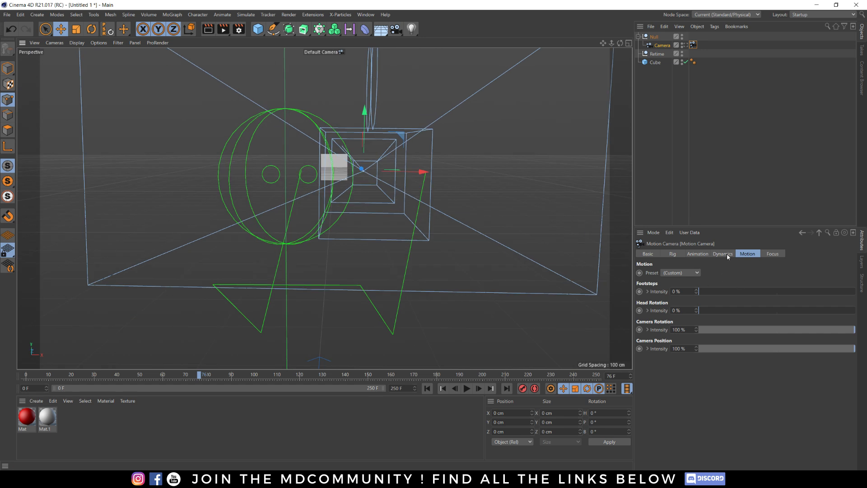
Set the Motion Camera tag's motion preset to SteadyCam 1.
{"action": "left_click", "coordinate": [687, 273]}
{"action": "left_click", "coordinate": [677, 299]}
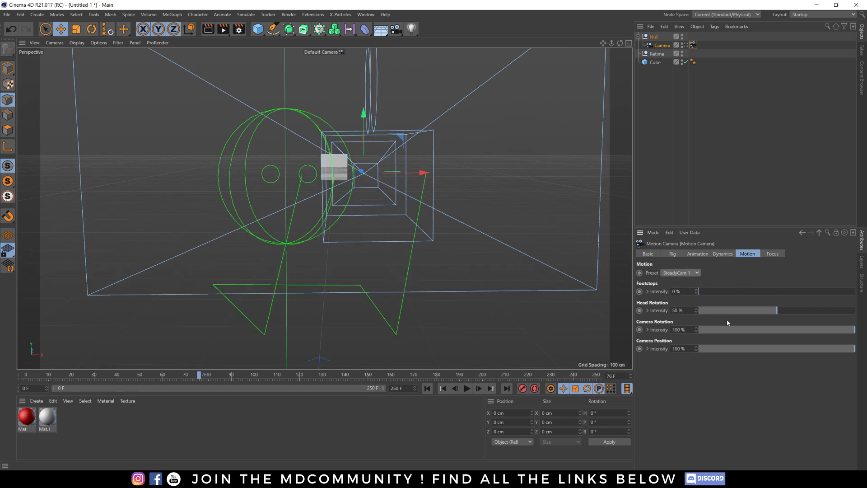
{"action": "left_click", "coordinate": [697, 272]}
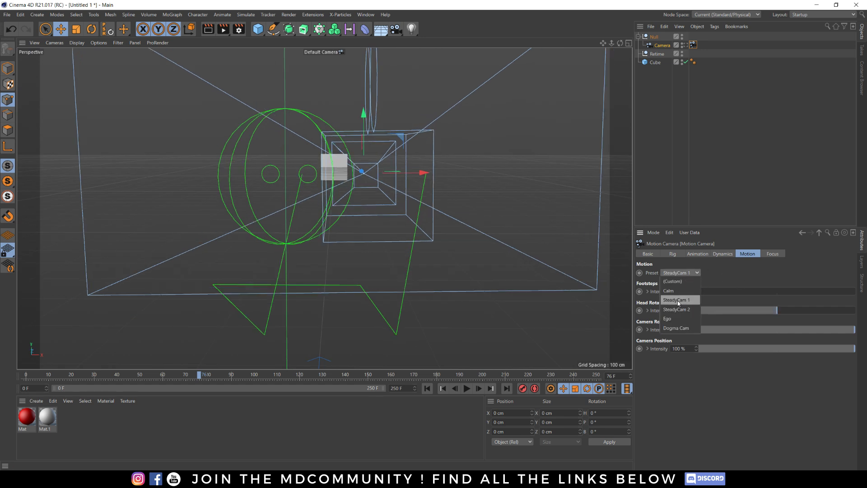
{"action": "left_click", "coordinate": [717, 289]}
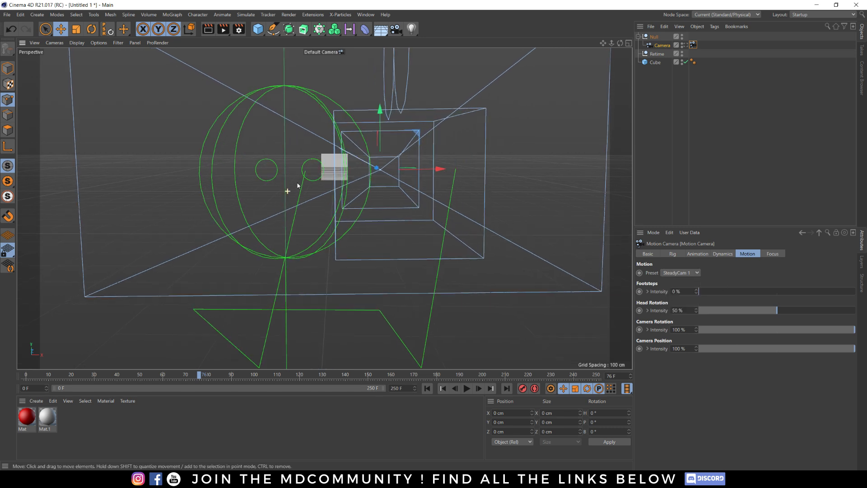
Look through the motion camera and play the animation to about frame 216 to preview the SteadyCam movement.
{"action": "left_click", "coordinate": [684, 45]}
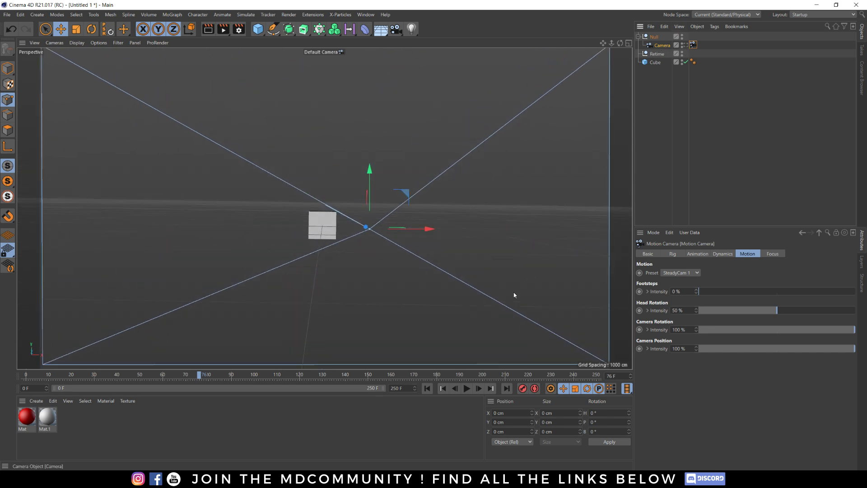
{"action": "left_click", "coordinate": [467, 388]}
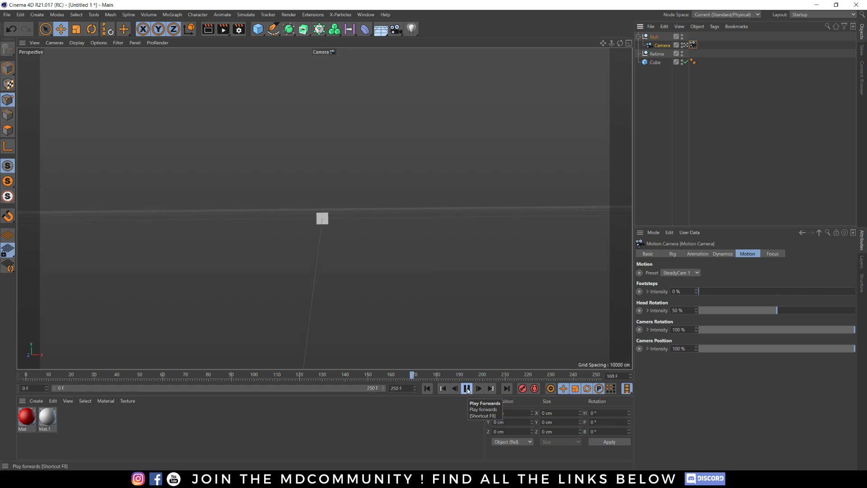
{"action": "left_click", "coordinate": [467, 389]}
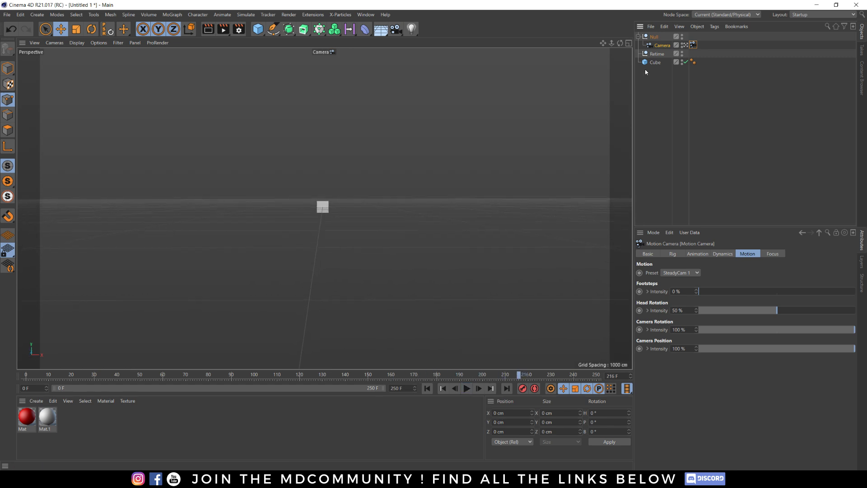